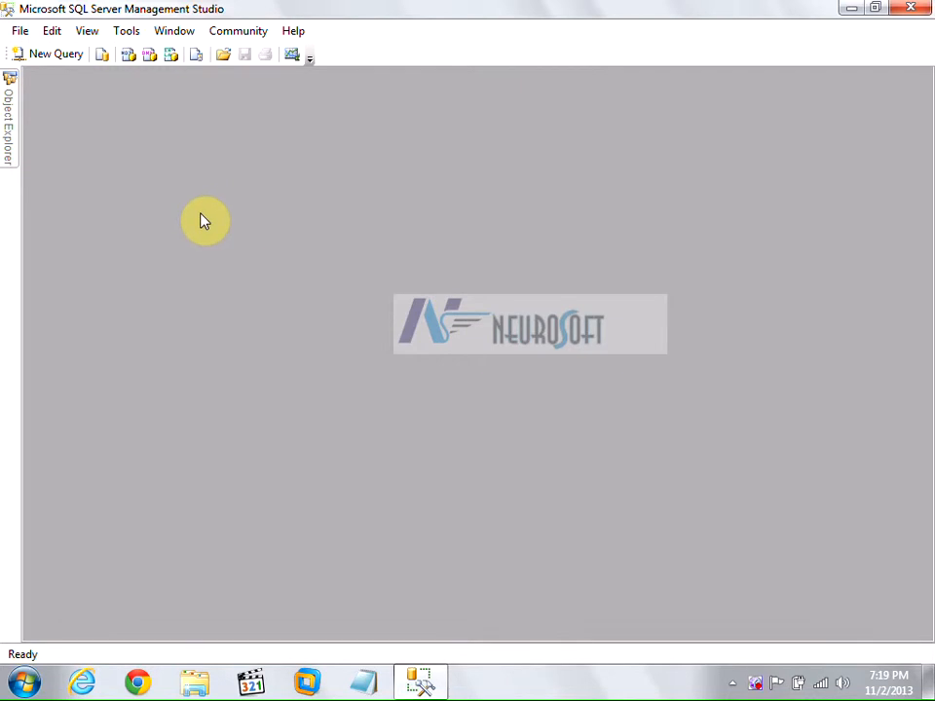
# Pin Object Explorer open and make its pane narrower.
pyautogui.moveTo(12, 131)
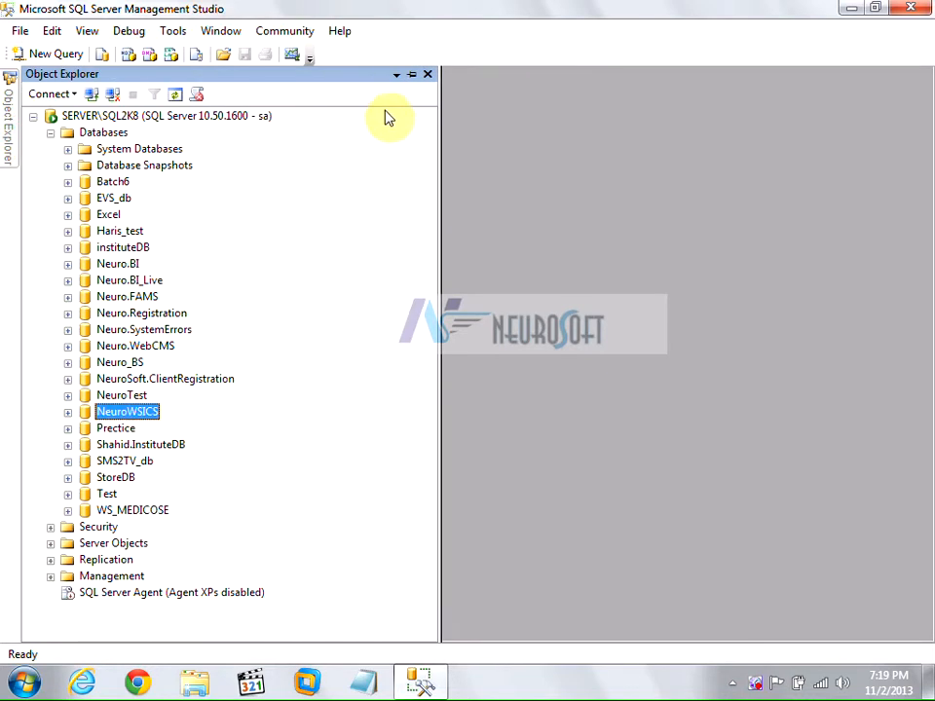
pyautogui.click(411, 75)
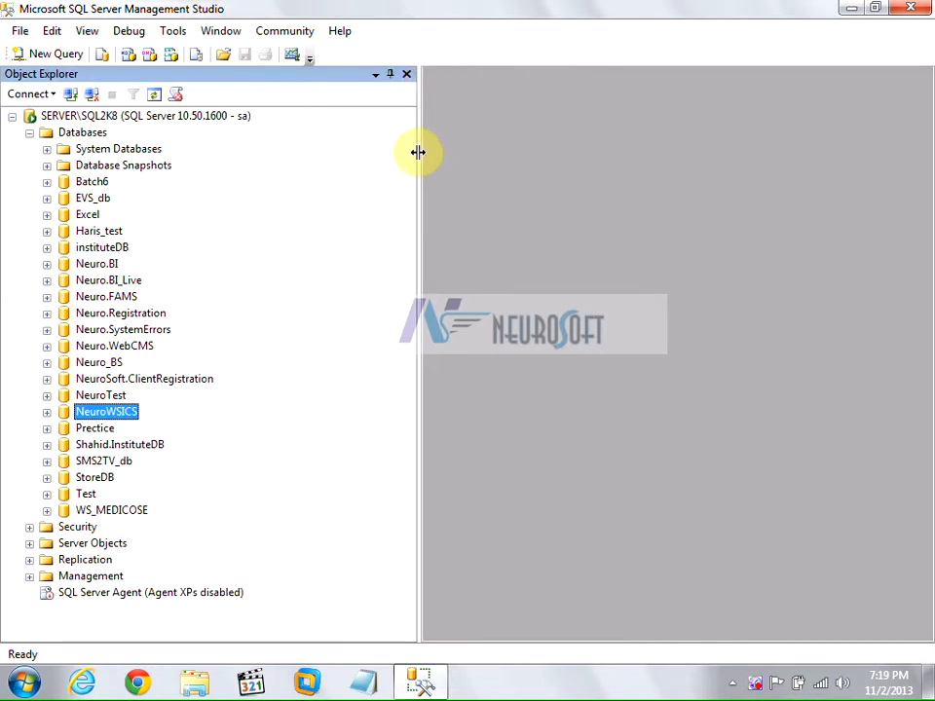
pyautogui.moveTo(418, 152); pyautogui.dragTo(297, 164)
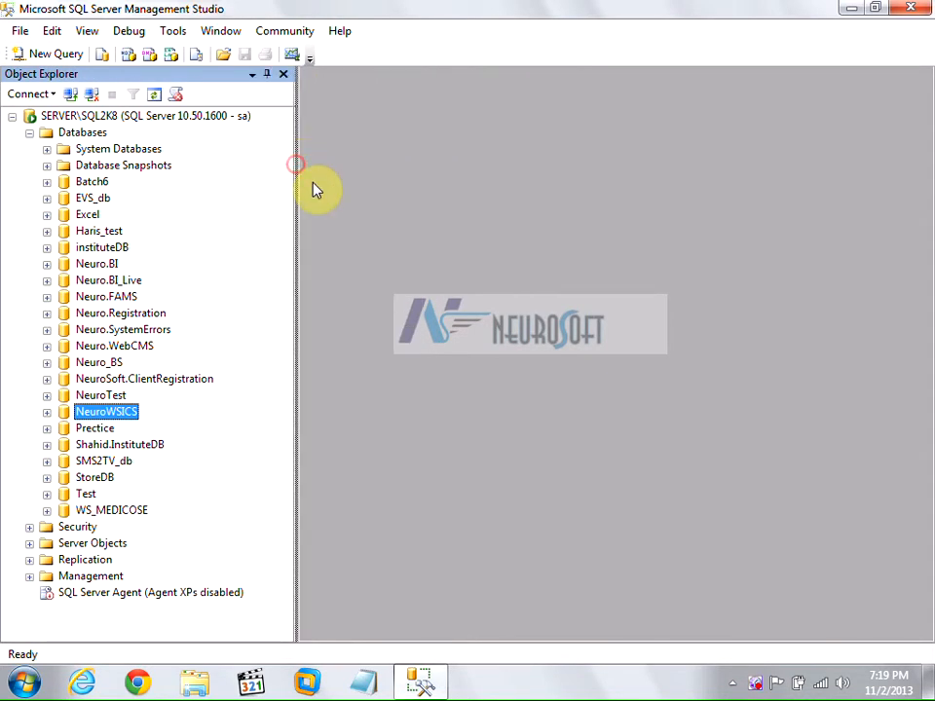
# Expand Batch6 and its Tables folder to list CITIES, COUNTRY, CUSTOMER, ItemCategory and Items.
pyautogui.click(86, 183)
pyautogui.click(46, 183)
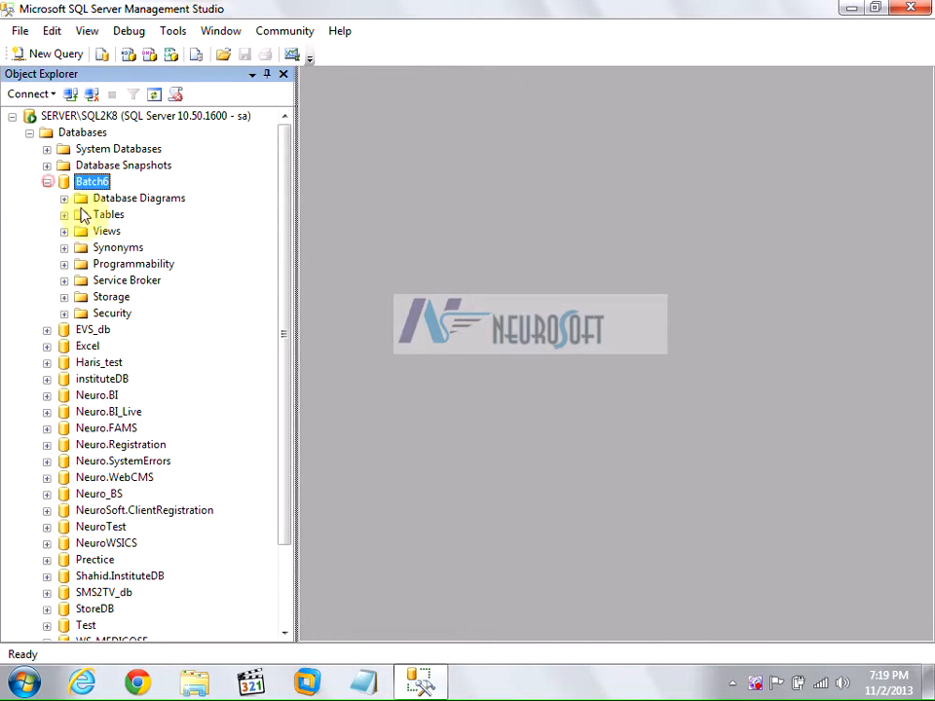
pyautogui.click(64, 214)
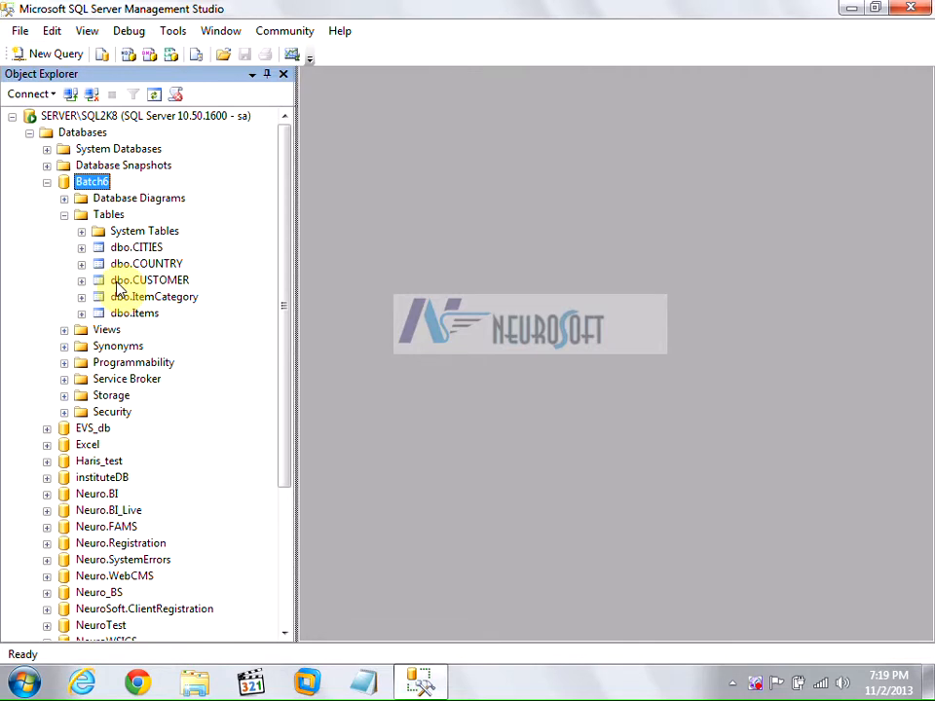
pyautogui.scroll(-4, 117, 289)
pyautogui.scroll(4, 120, 284)
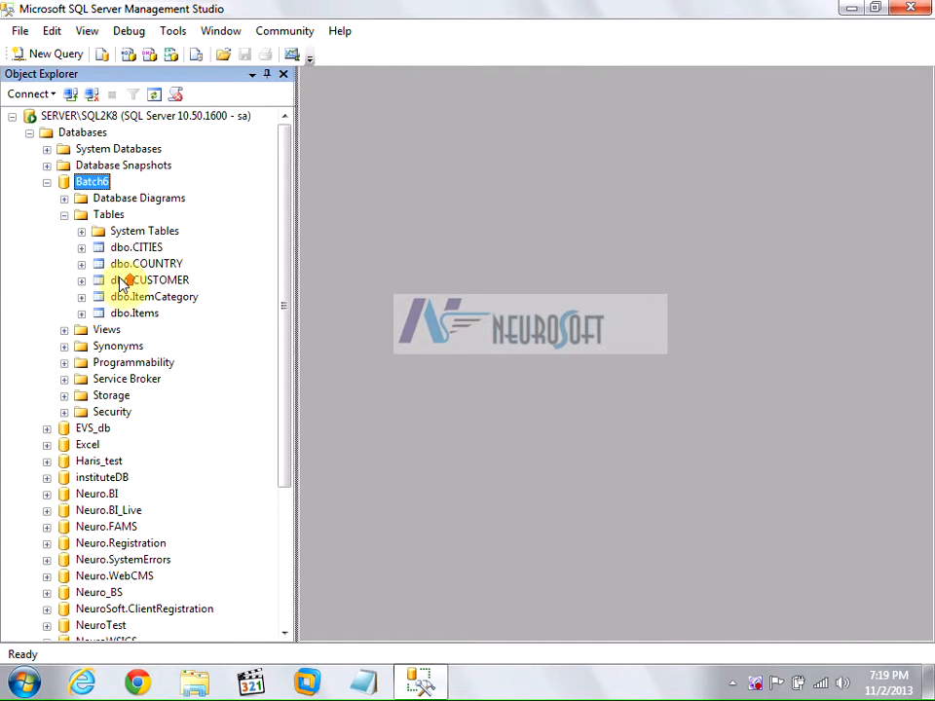
pyautogui.click(105, 214)
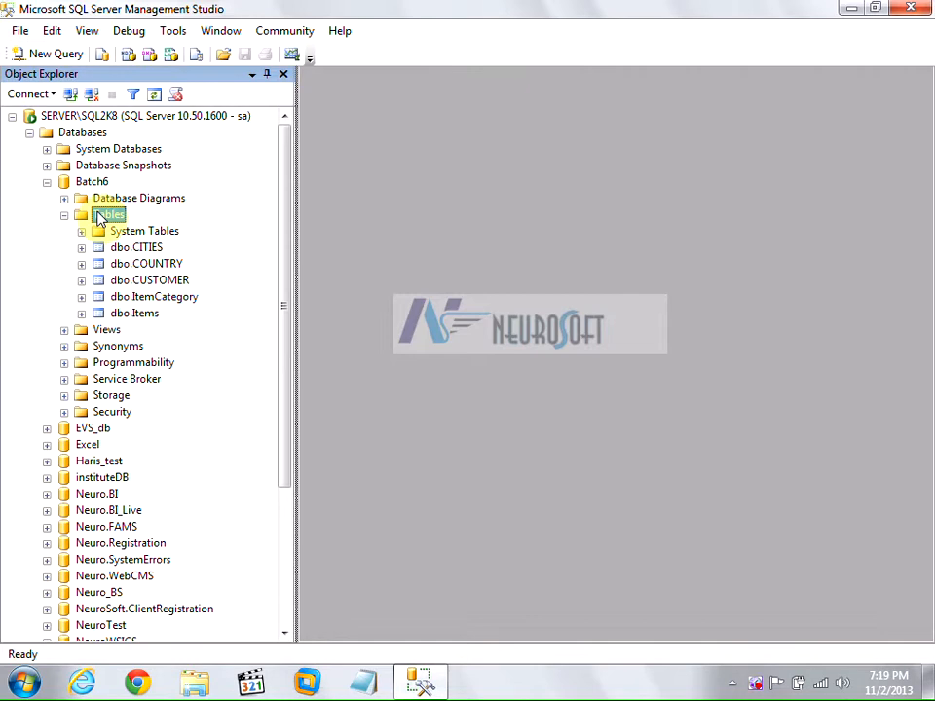
# Launch Import Data from Batch6's Tasks menu and get past the wizard's welcome page.
pyautogui.rightClick(94, 182)
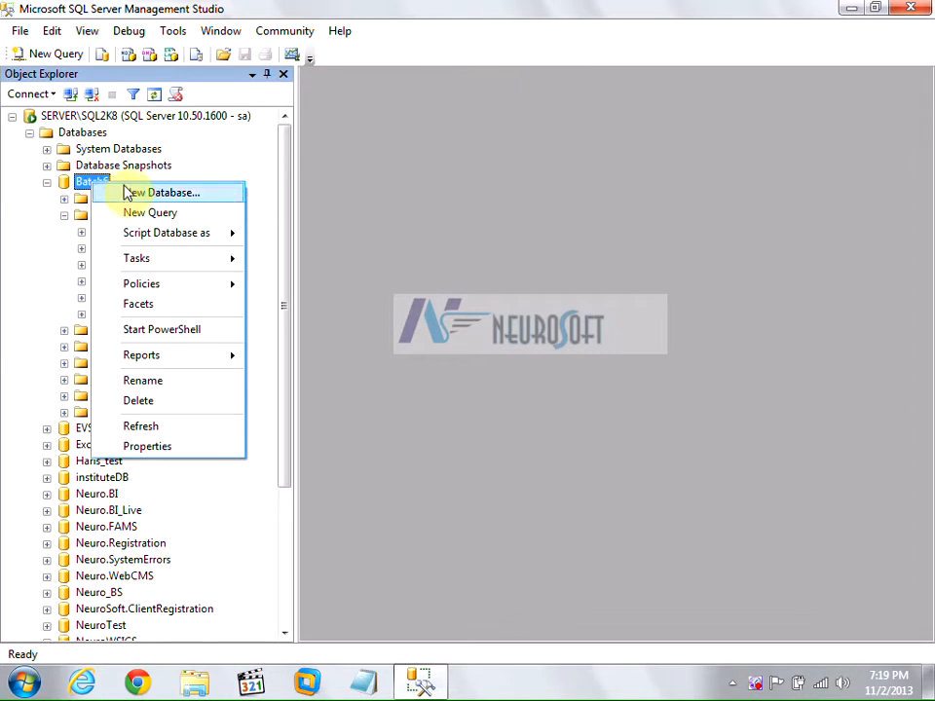
pyautogui.moveTo(137, 259)
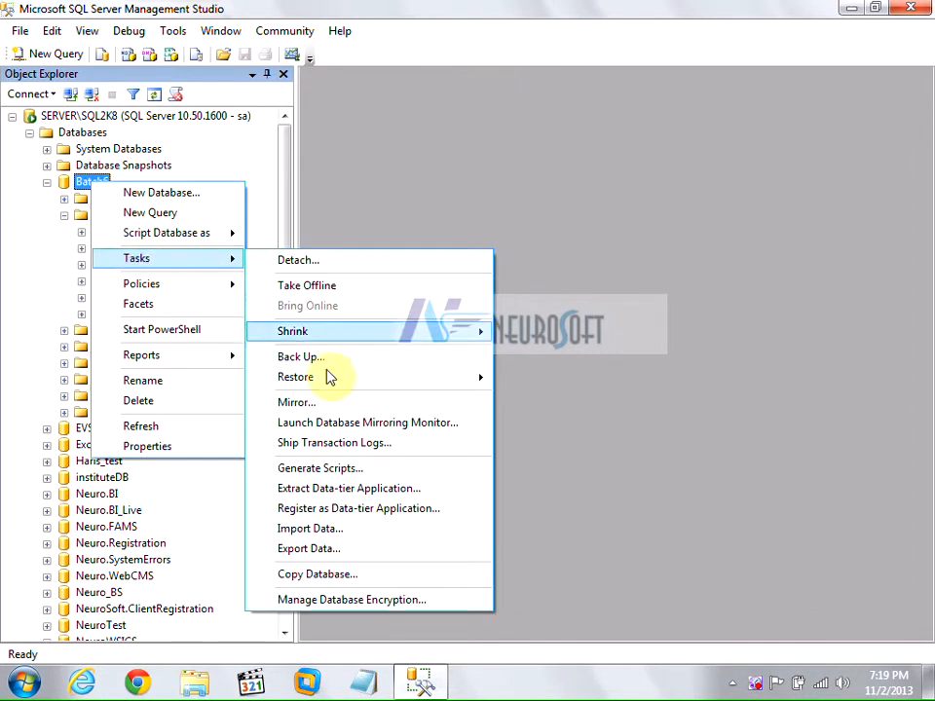
pyautogui.click(317, 529)
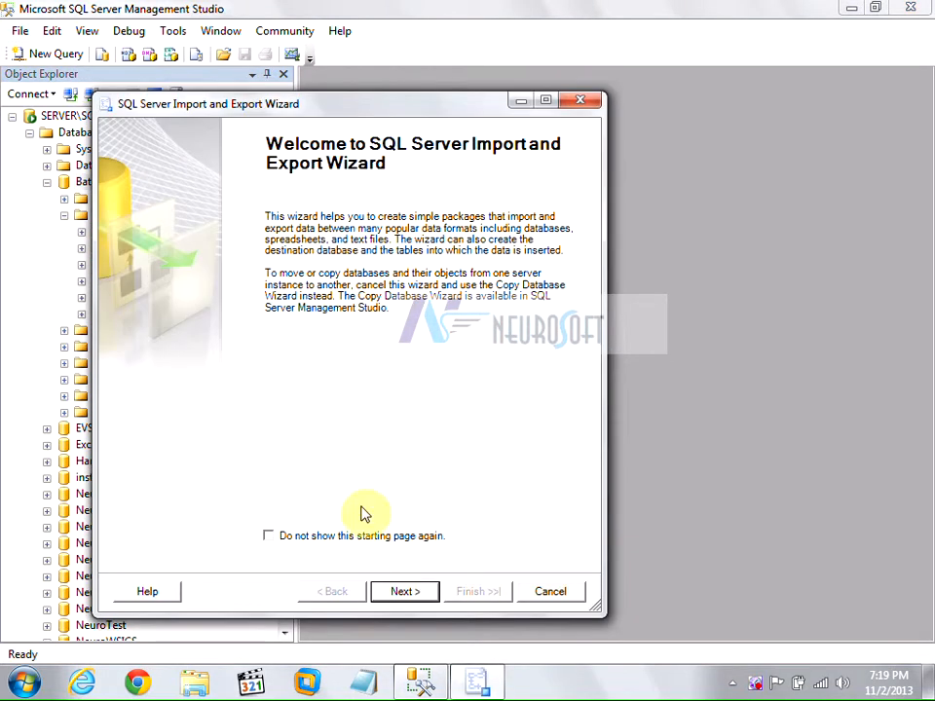
pyautogui.click(399, 594)
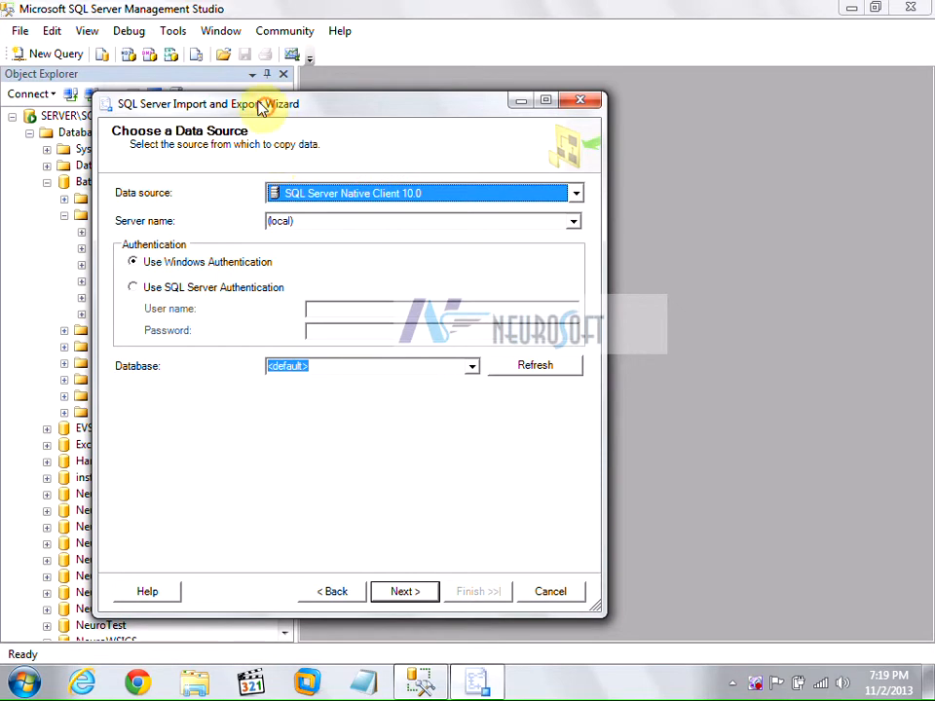
pyautogui.moveTo(261, 105); pyautogui.dragTo(255, 82)
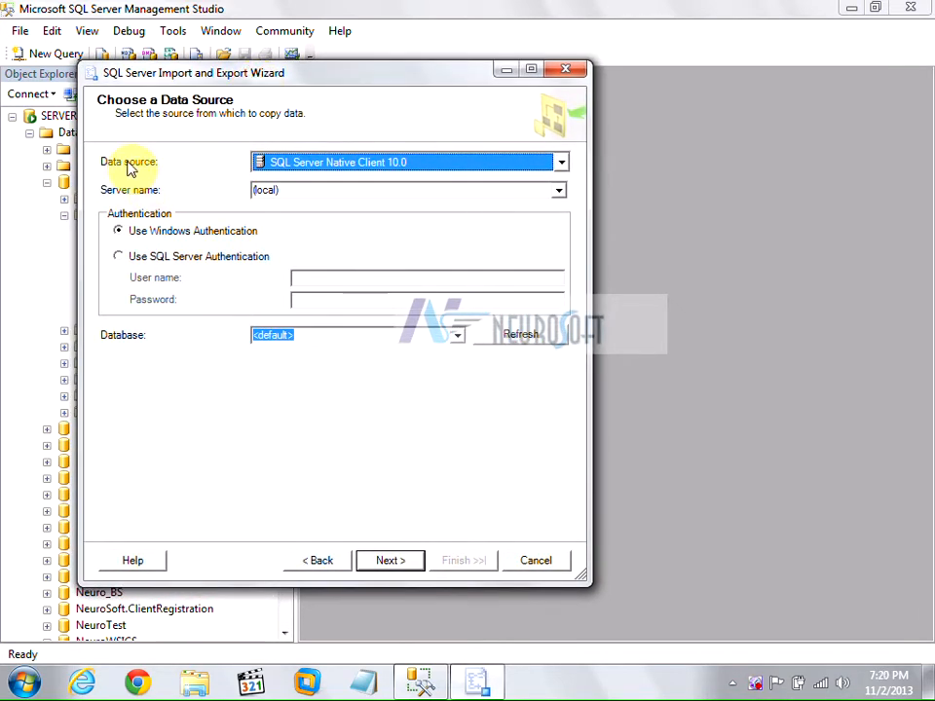
pyautogui.click(562, 165)
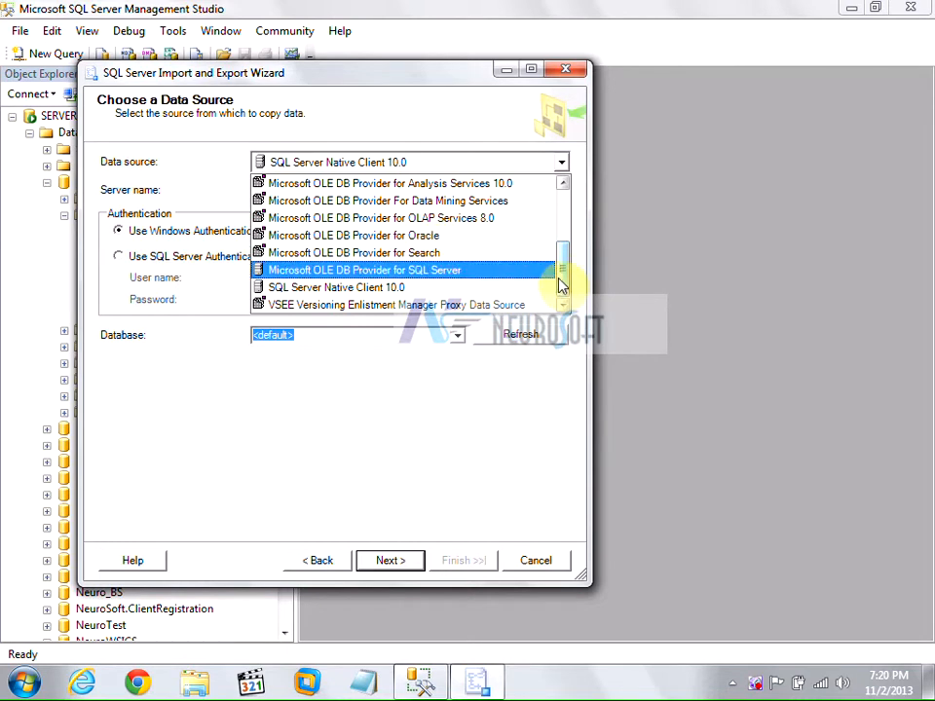
pyautogui.moveTo(564, 282); pyautogui.dragTo(558, 243)
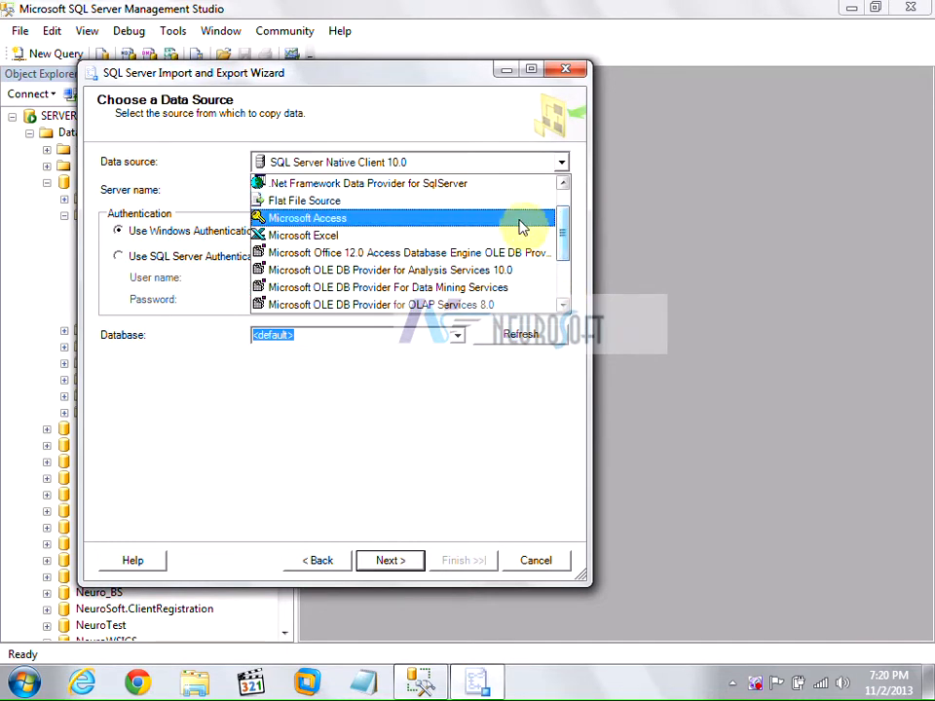
pyautogui.moveTo(565, 242); pyautogui.dragTo(563, 202)
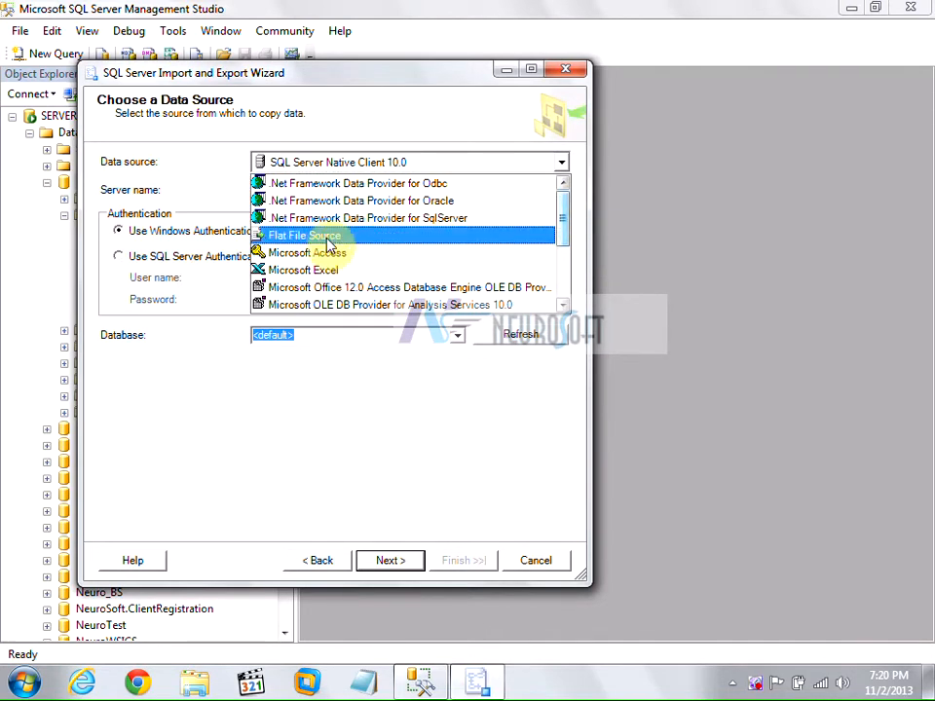
pyautogui.click(324, 271)
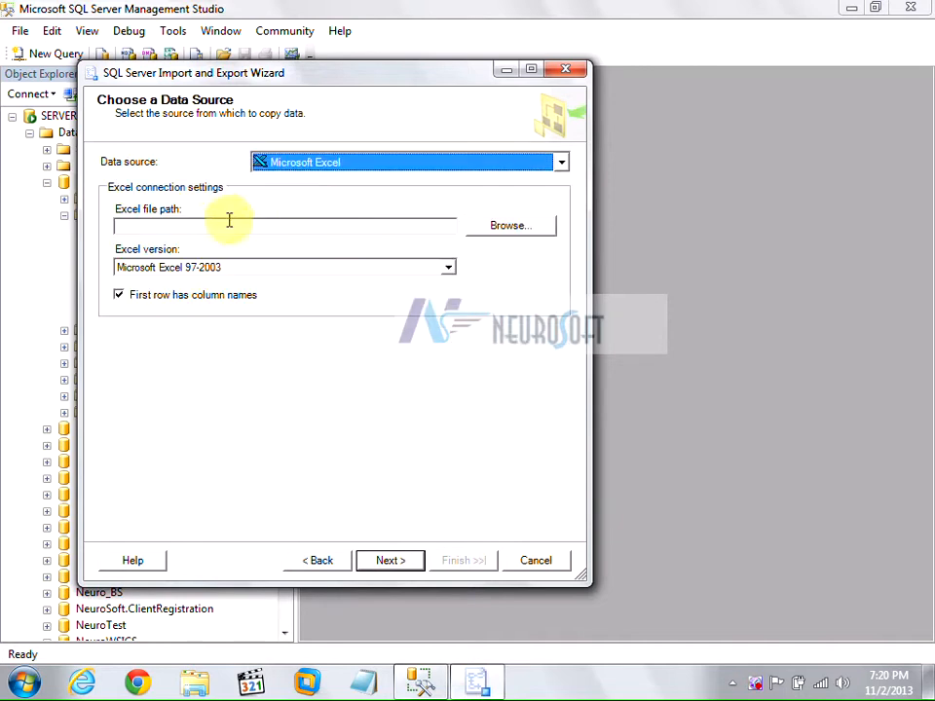
pyautogui.click(331, 269)
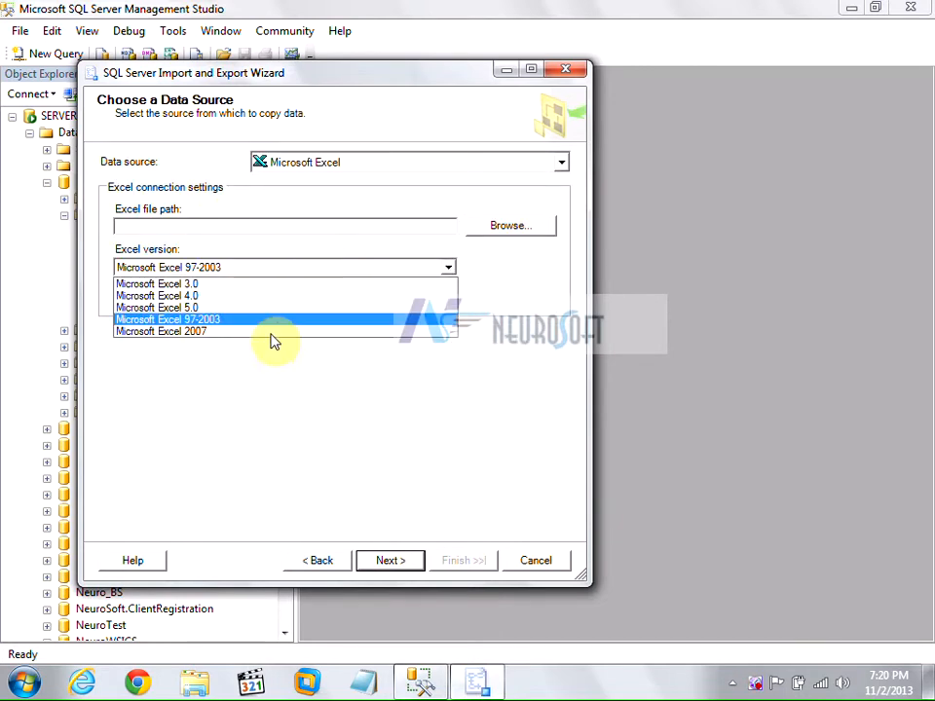
pyautogui.click(327, 164)
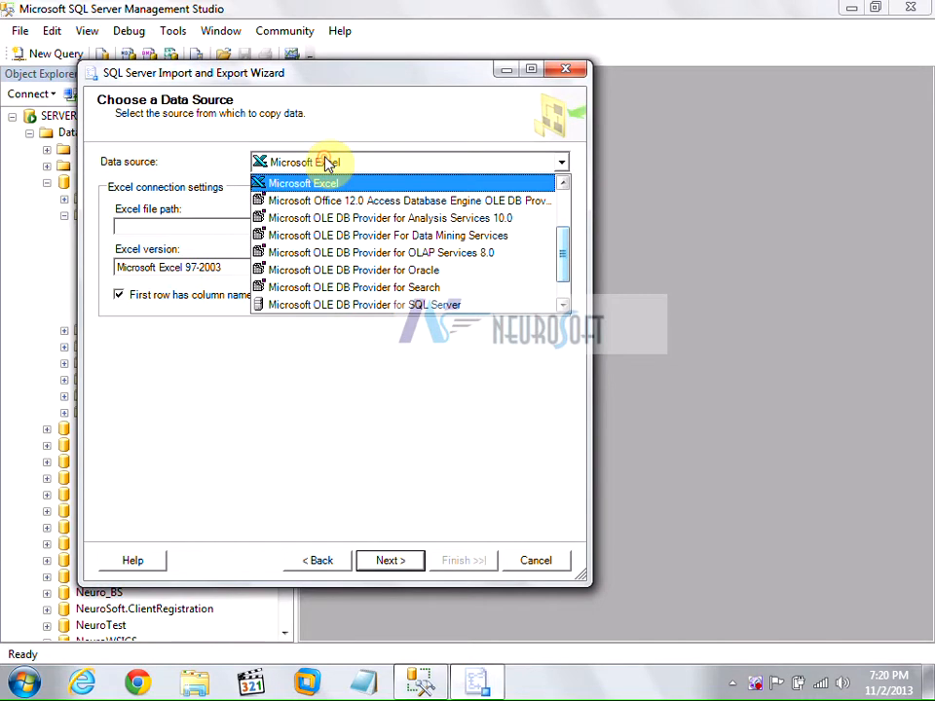
pyautogui.scroll(2, 371, 184)
pyautogui.click(331, 257)
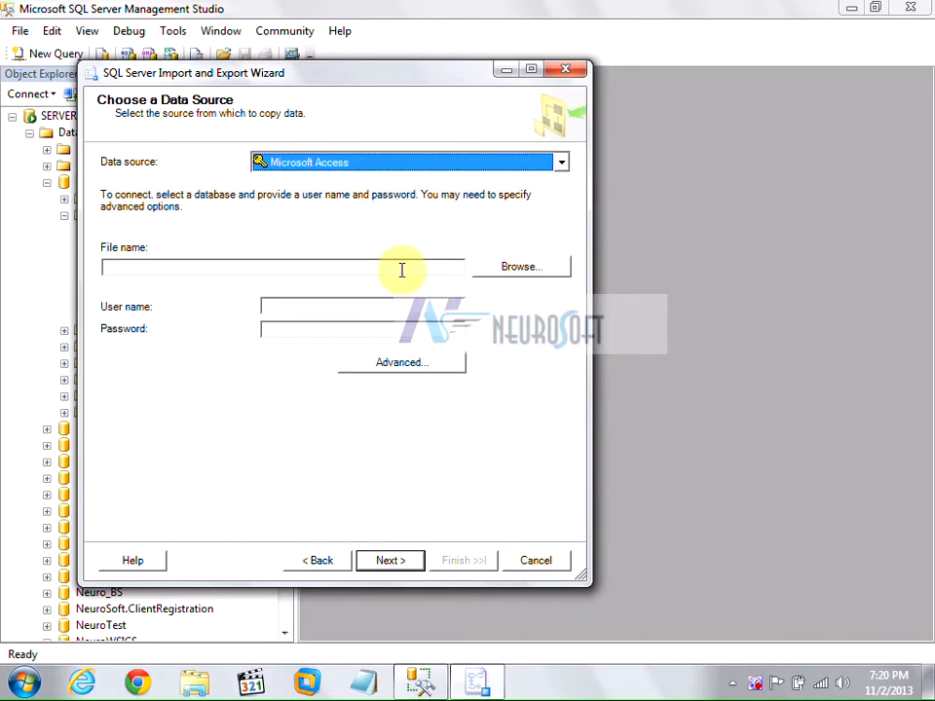
pyautogui.click(331, 162)
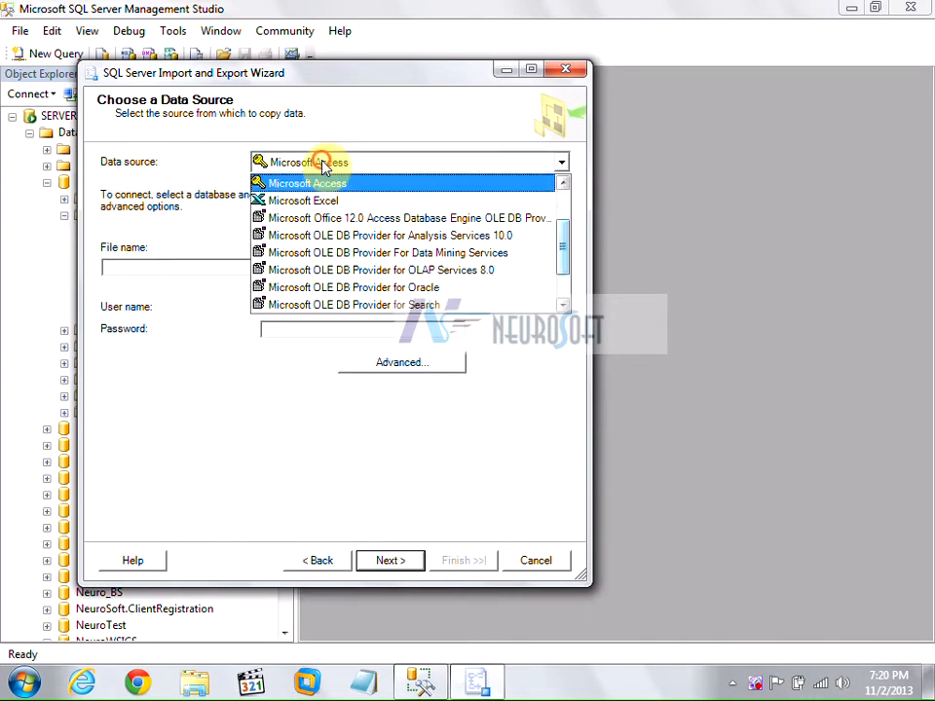
pyautogui.scroll(-1, 324, 167)
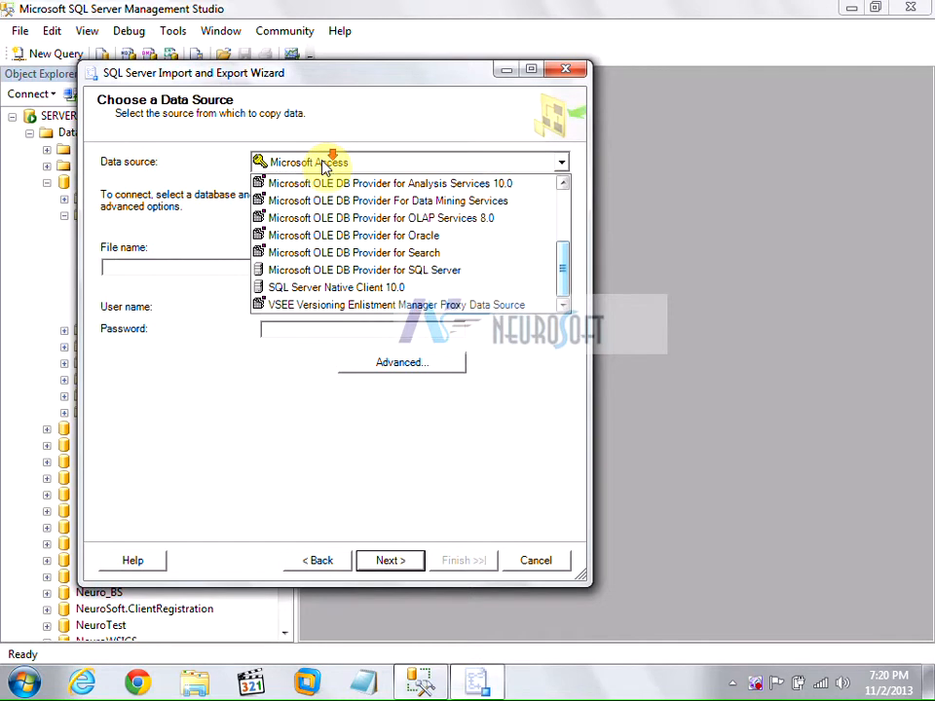
pyautogui.click(295, 289)
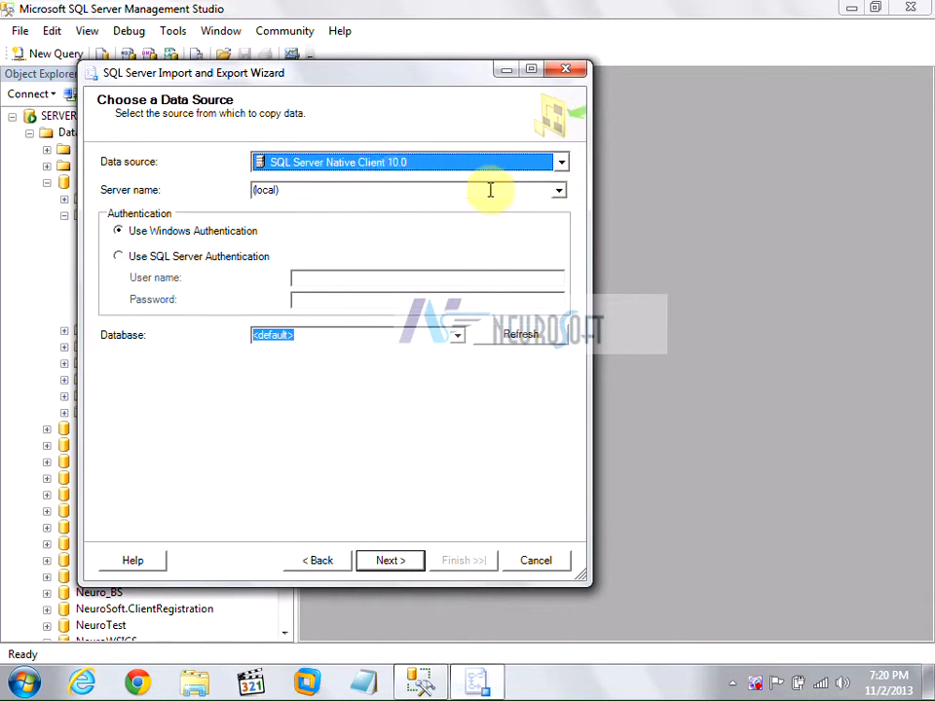
# Choose SERVER\SQL2K8 as the source server name.
pyautogui.click(457, 190)
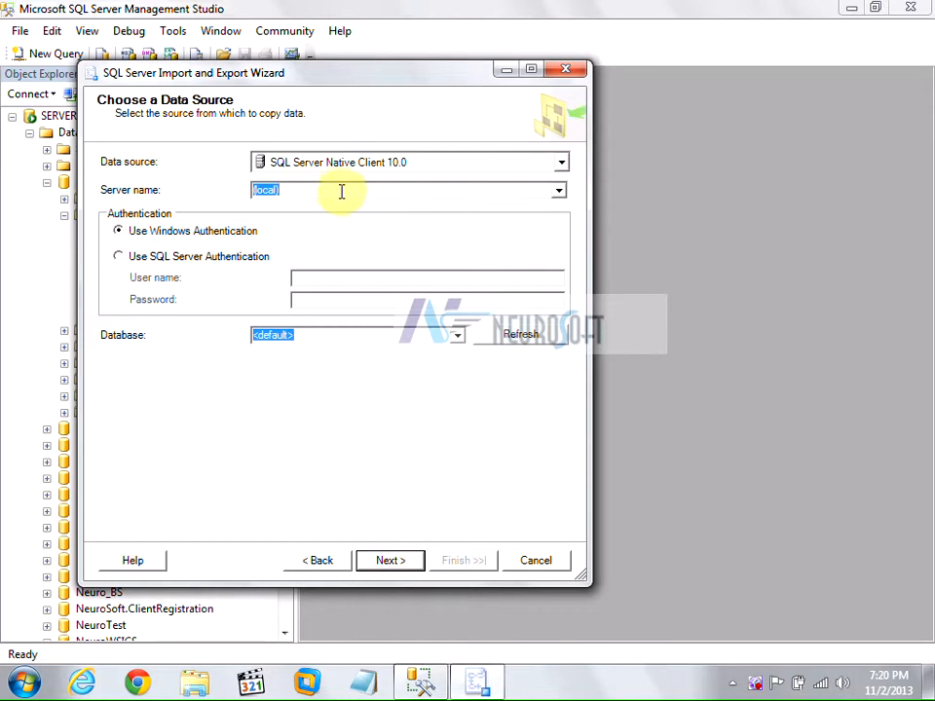
pyautogui.click(557, 194)
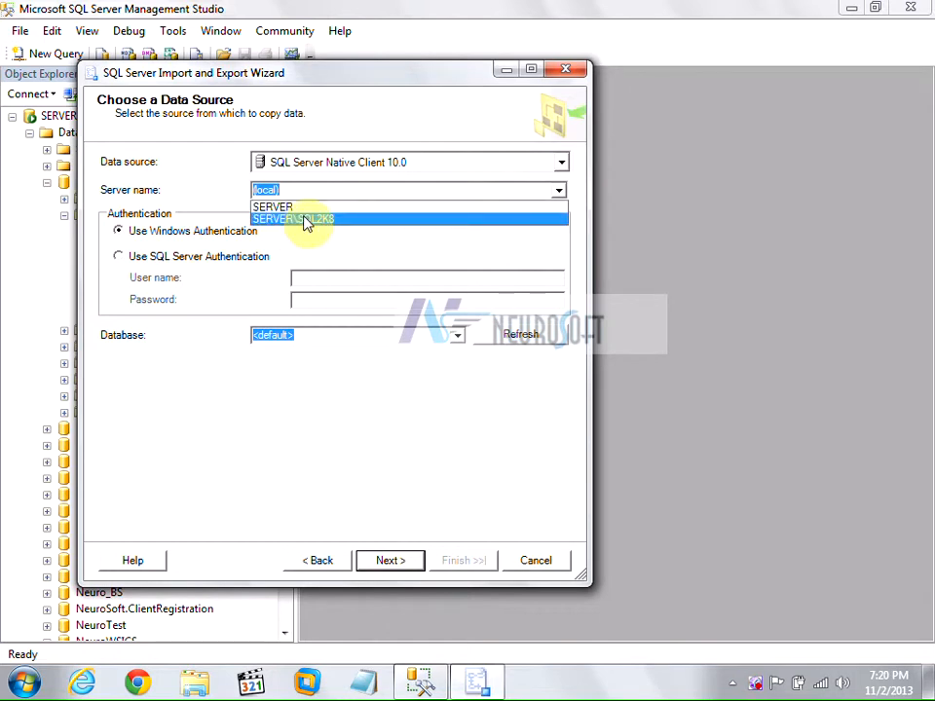
pyautogui.click(303, 220)
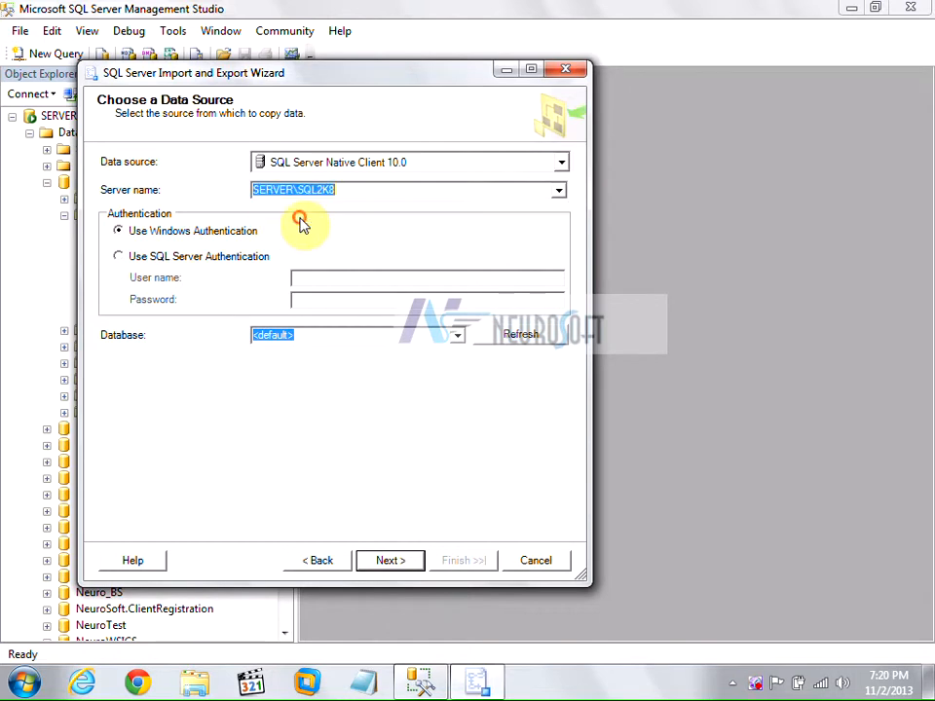
pyautogui.click(296, 191)
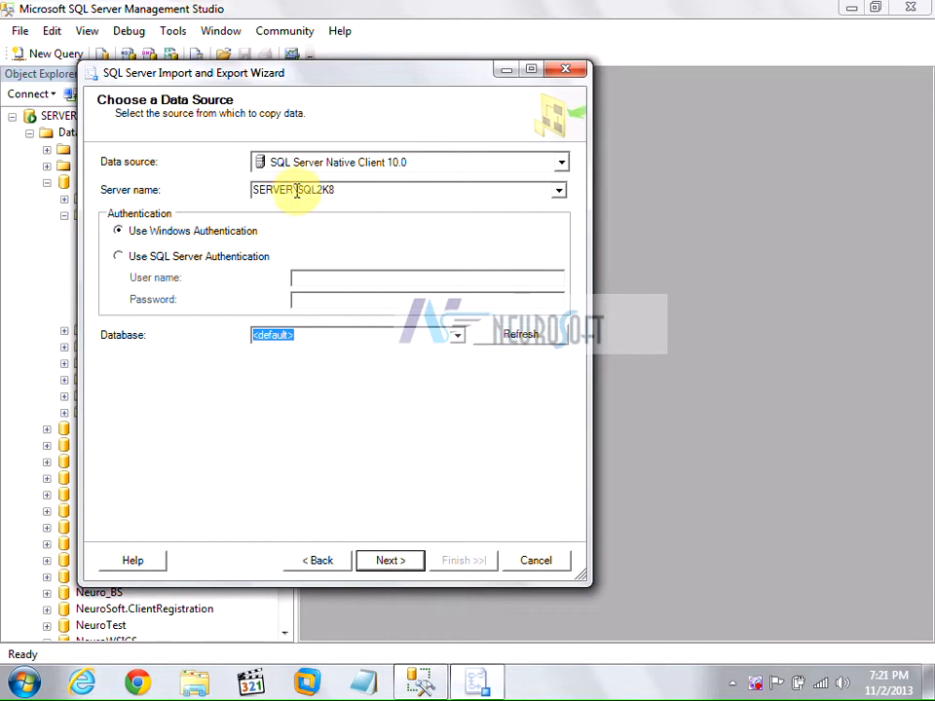
pyautogui.doubleClick(296, 191)
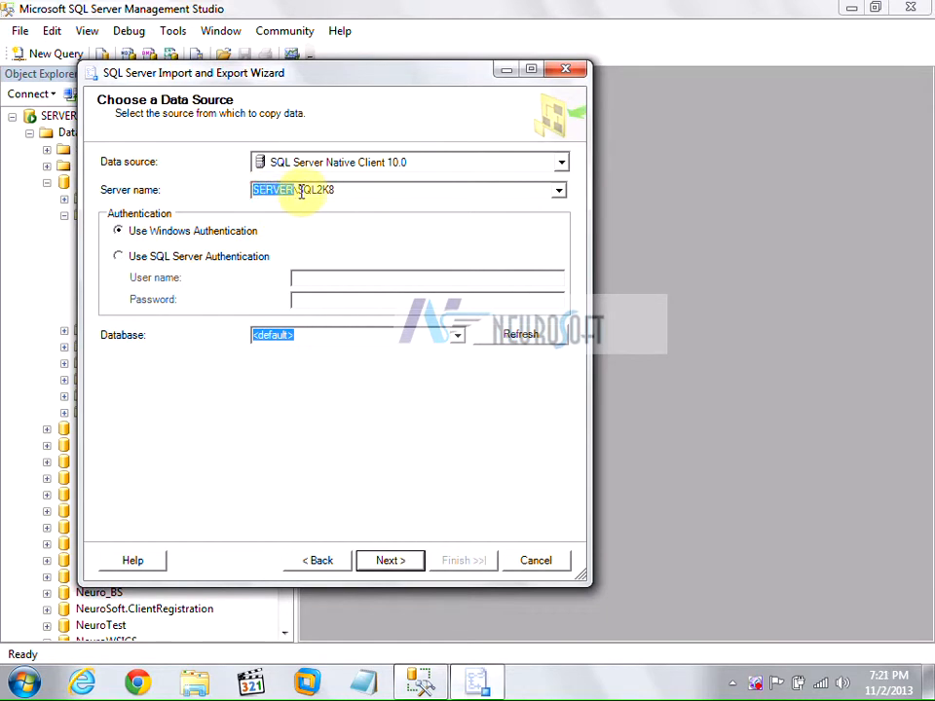
pyautogui.moveTo(301, 191); pyautogui.dragTo(340, 190)
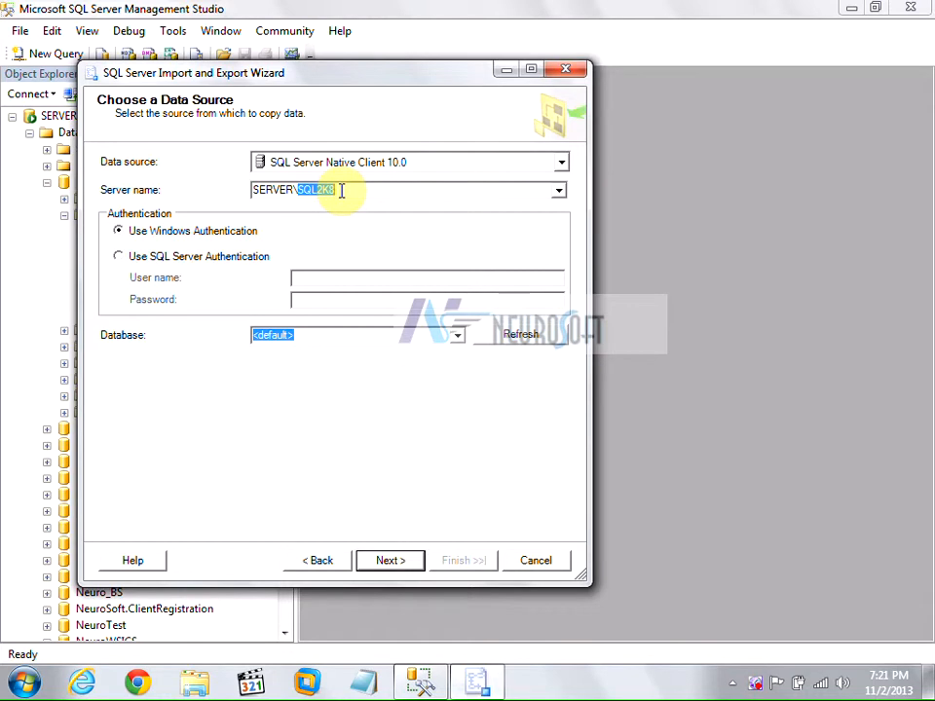
# Use SQL Server authentication with the login credentials and choose NeuroWSICS as the source database.
pyautogui.click(118, 256)
pyautogui.click(315, 272)
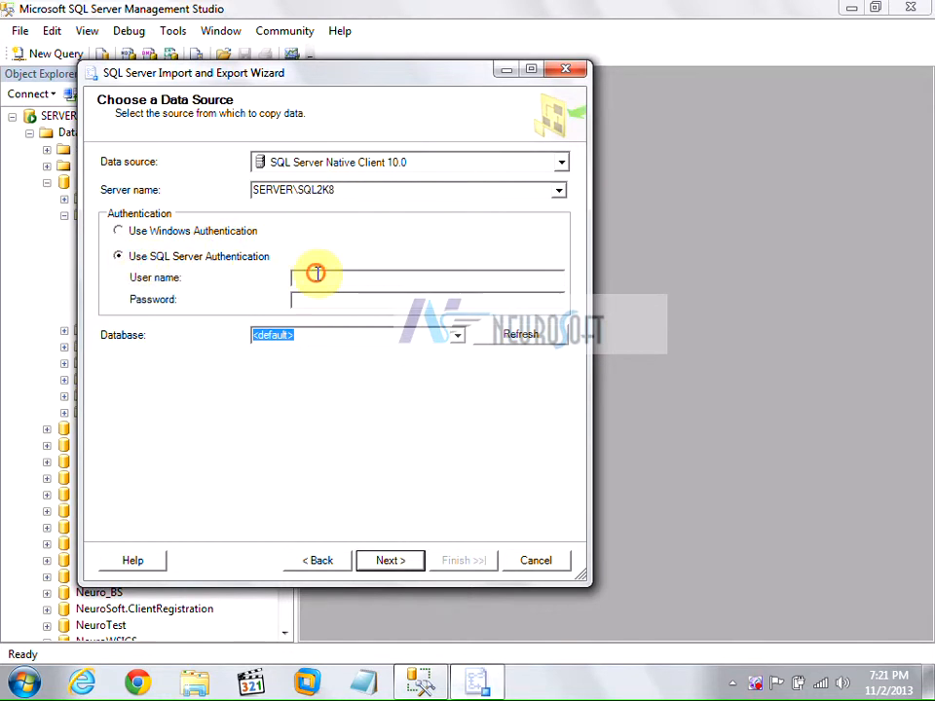
pyautogui.click(196, 233)
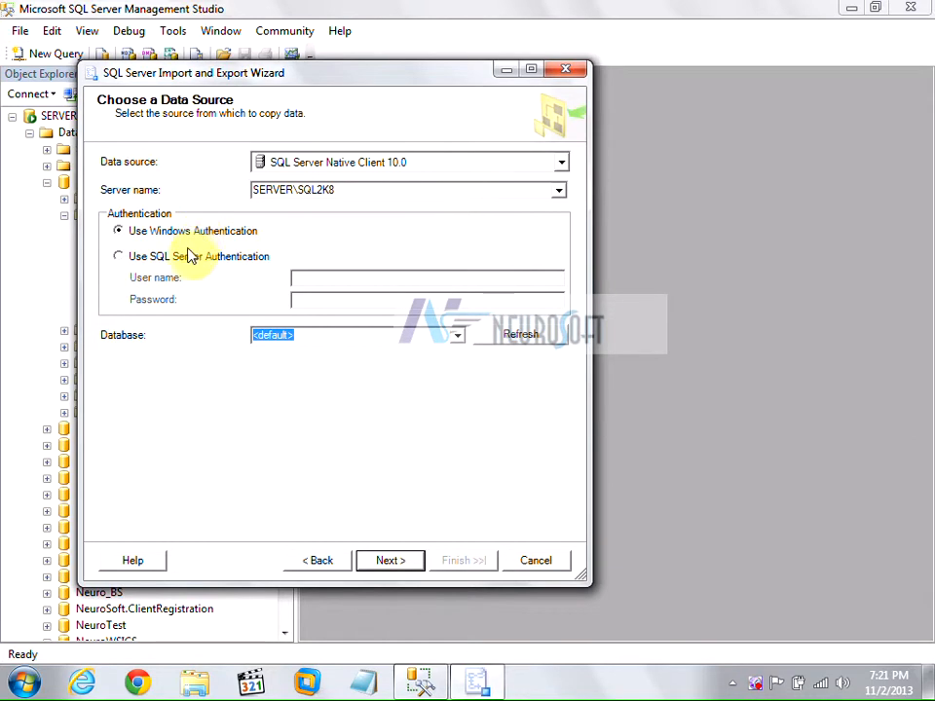
pyautogui.click(185, 257)
pyautogui.click(361, 281)
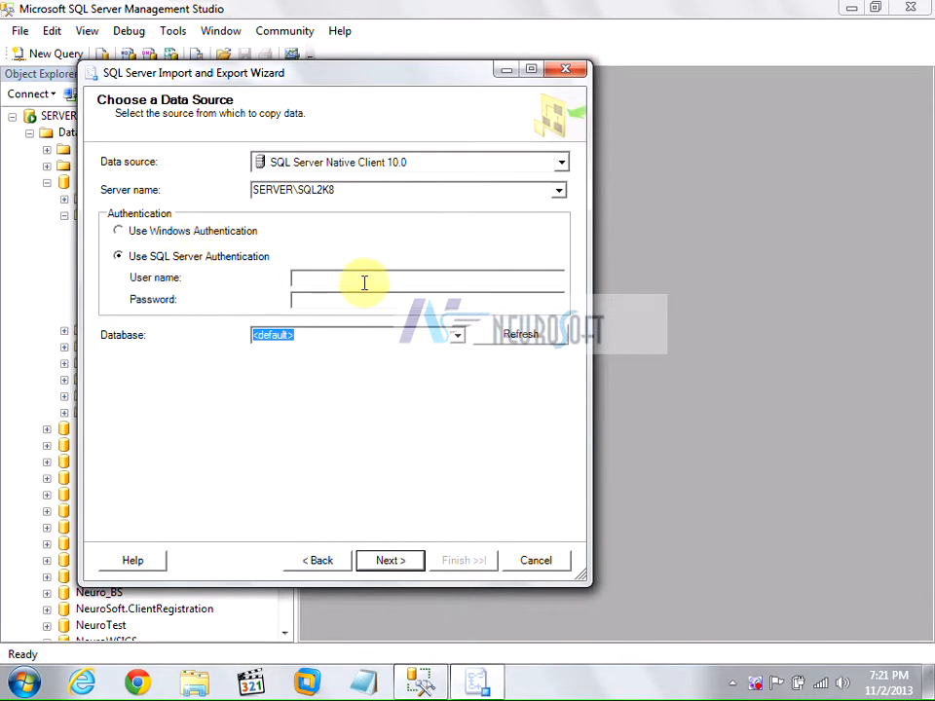
pyautogui.write('sa*')
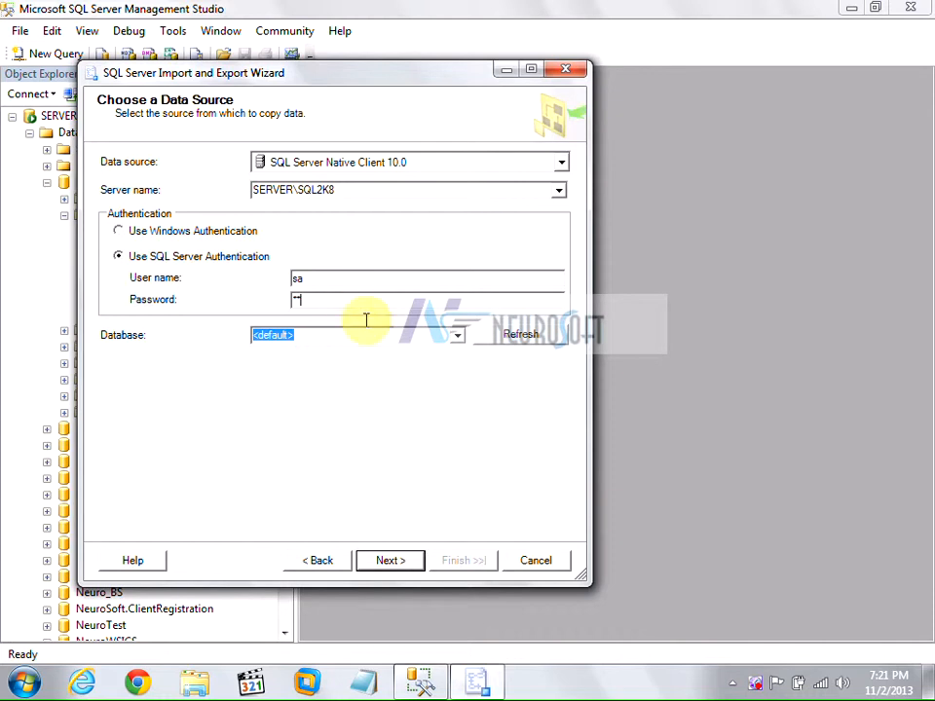
pyautogui.write('*')
pyautogui.click(457, 336)
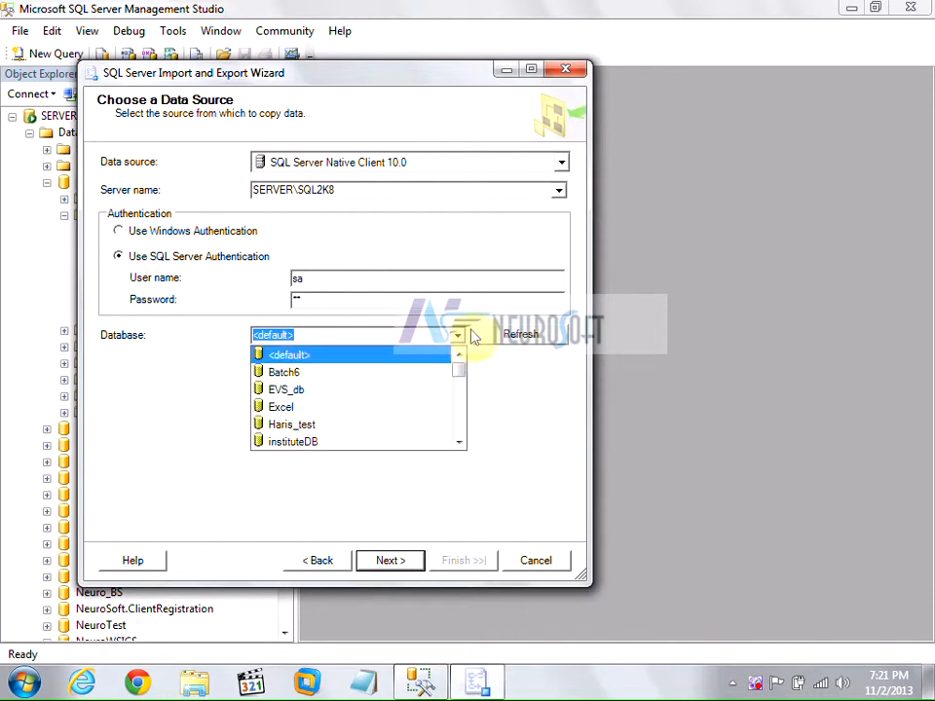
pyautogui.moveTo(459, 371); pyautogui.dragTo(459, 411)
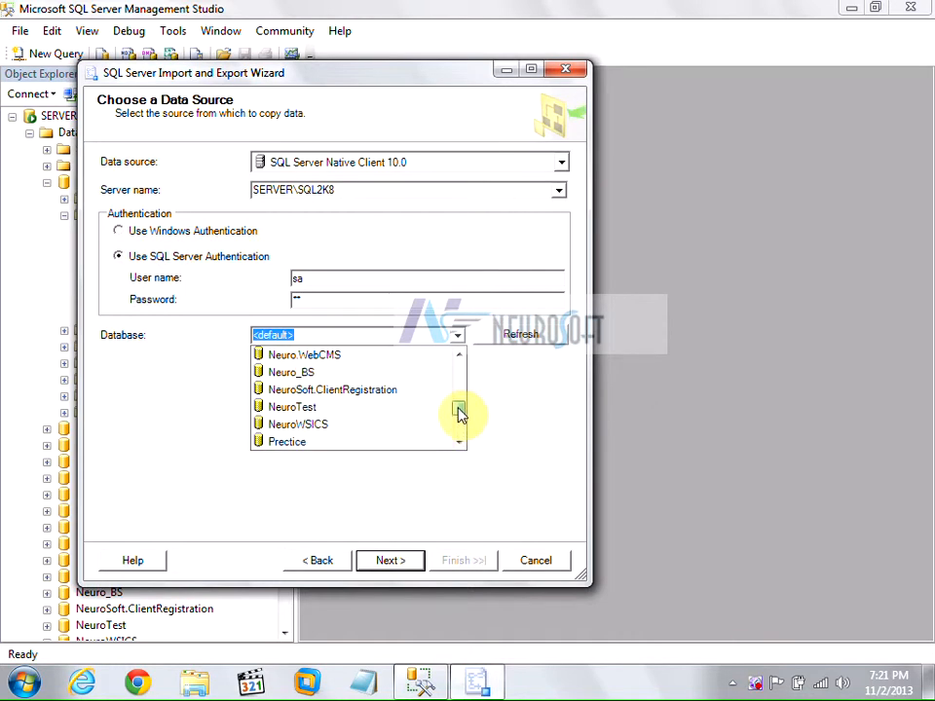
pyautogui.click(315, 430)
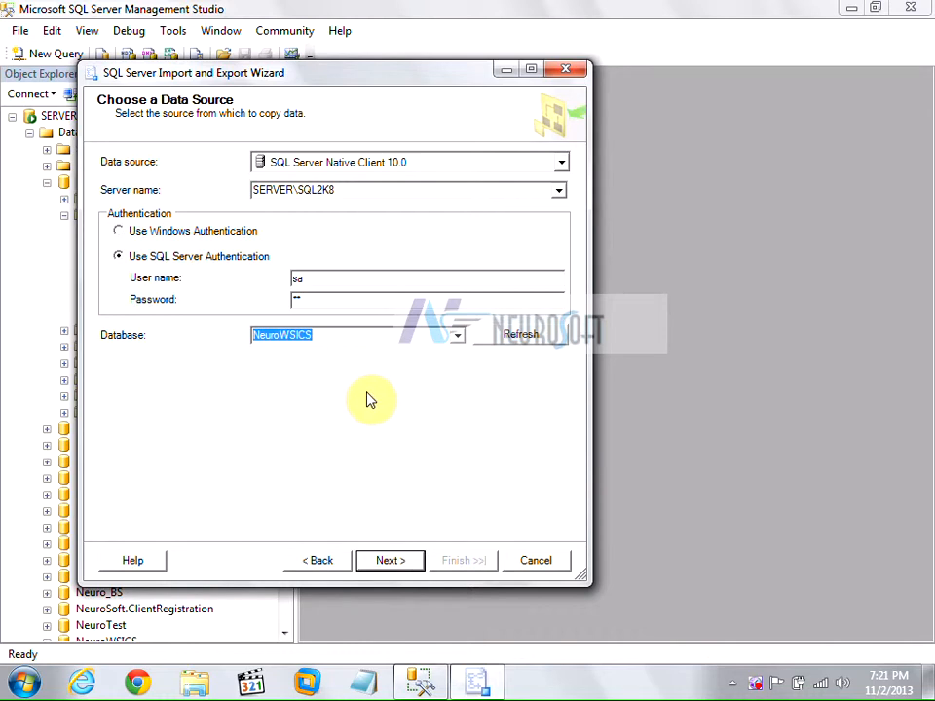
pyautogui.click(392, 562)
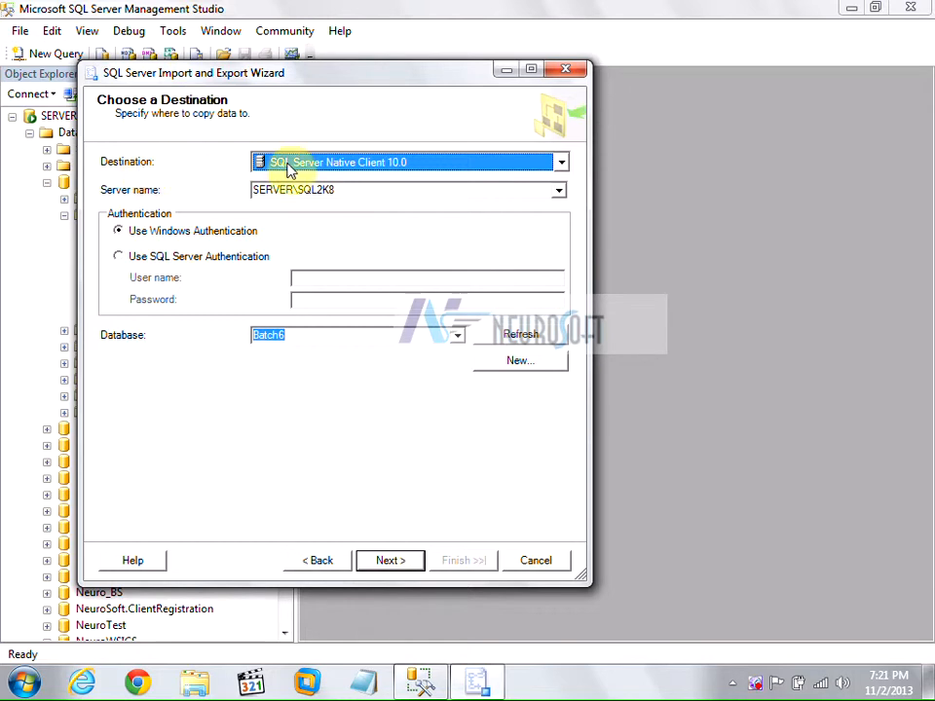
# Use SQL Server authentication for the destination and enter the login and password.
pyautogui.click(321, 191)
pyautogui.click(167, 256)
pyautogui.click(312, 276)
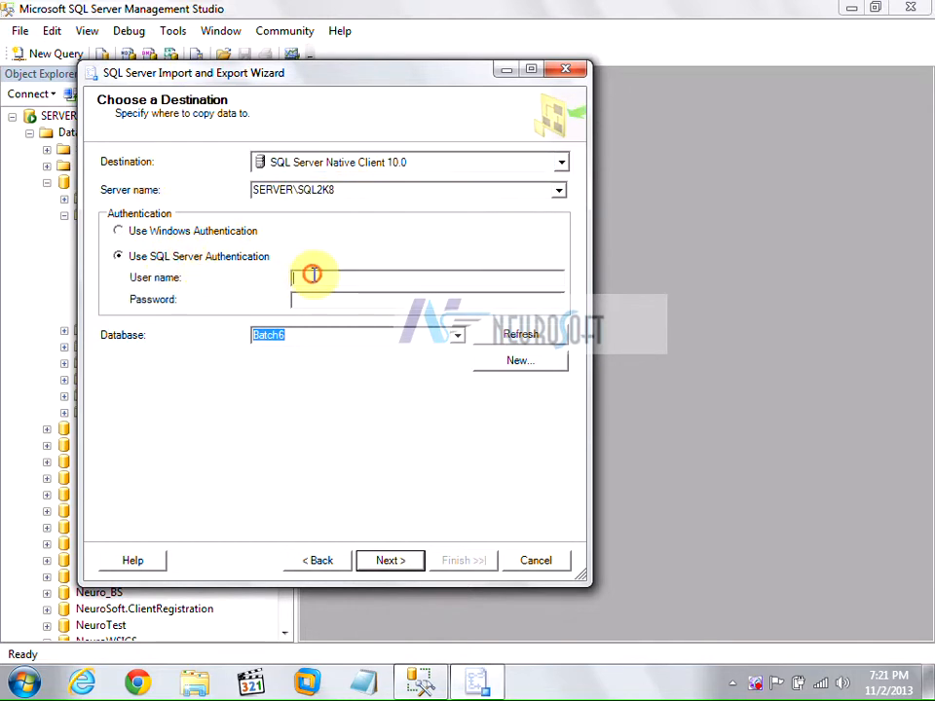
pyautogui.write('sa')
pyautogui.click(327, 304)
pyautogui.write('1')
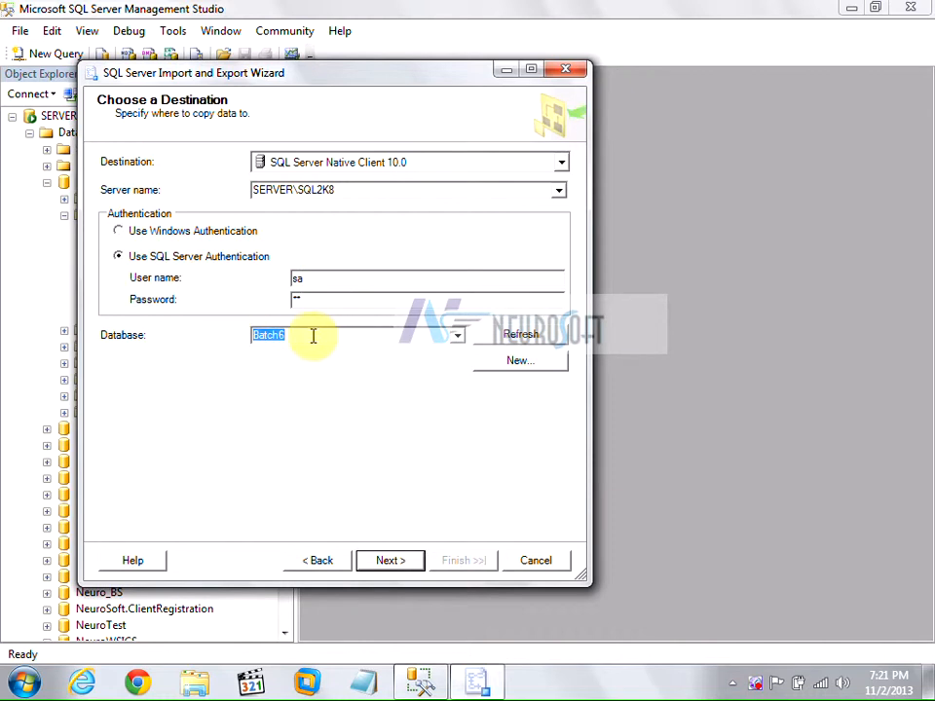
# Keep Batch6 as the destination database and continue.
pyautogui.click(456, 335)
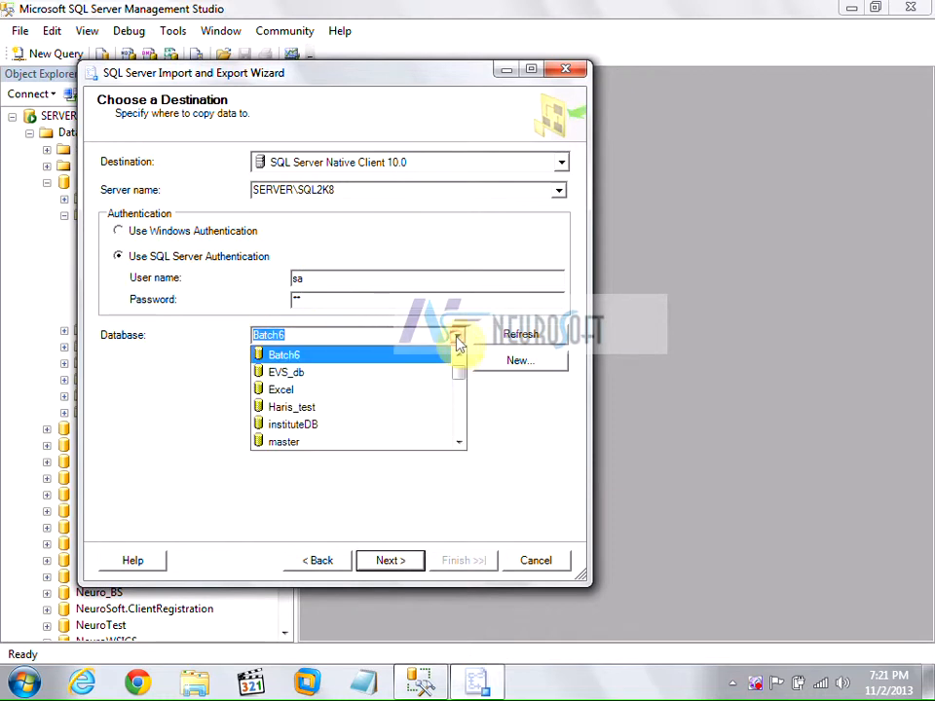
pyautogui.click(281, 357)
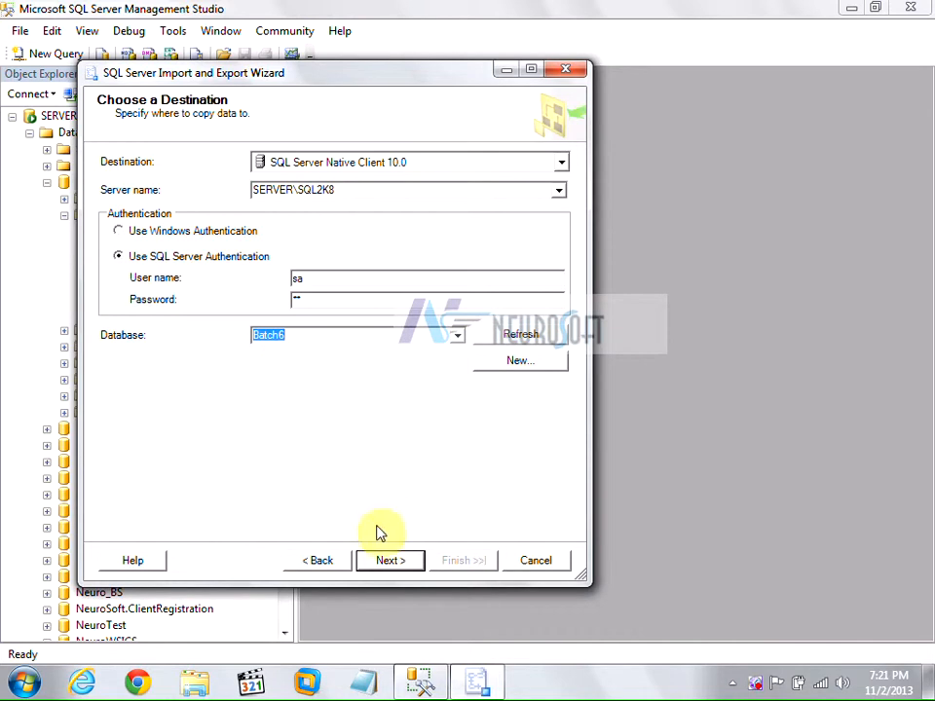
pyautogui.click(387, 563)
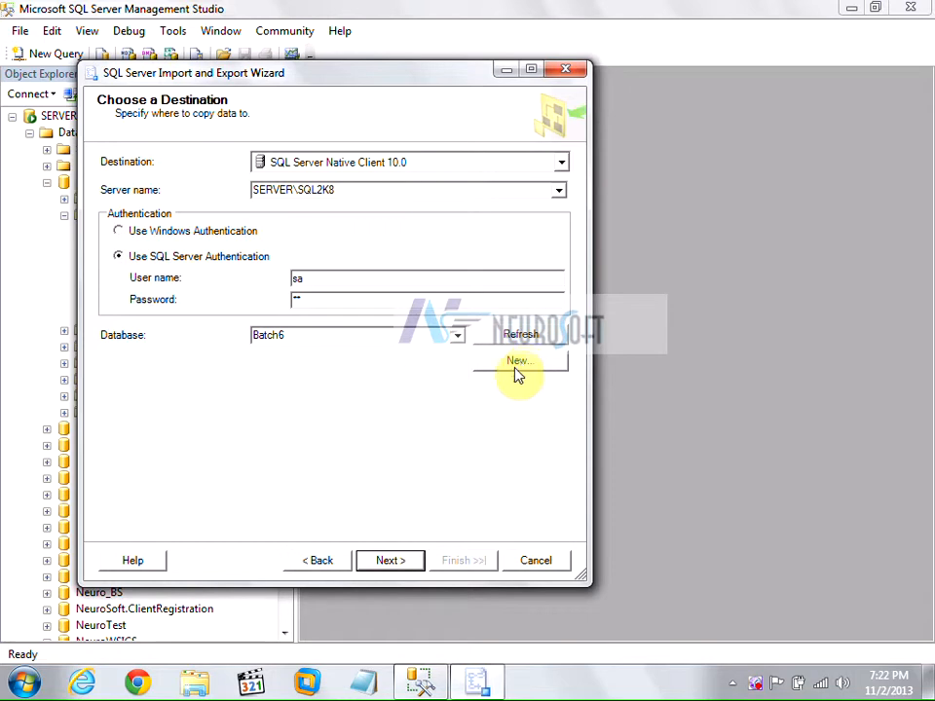
pyautogui.click(398, 562)
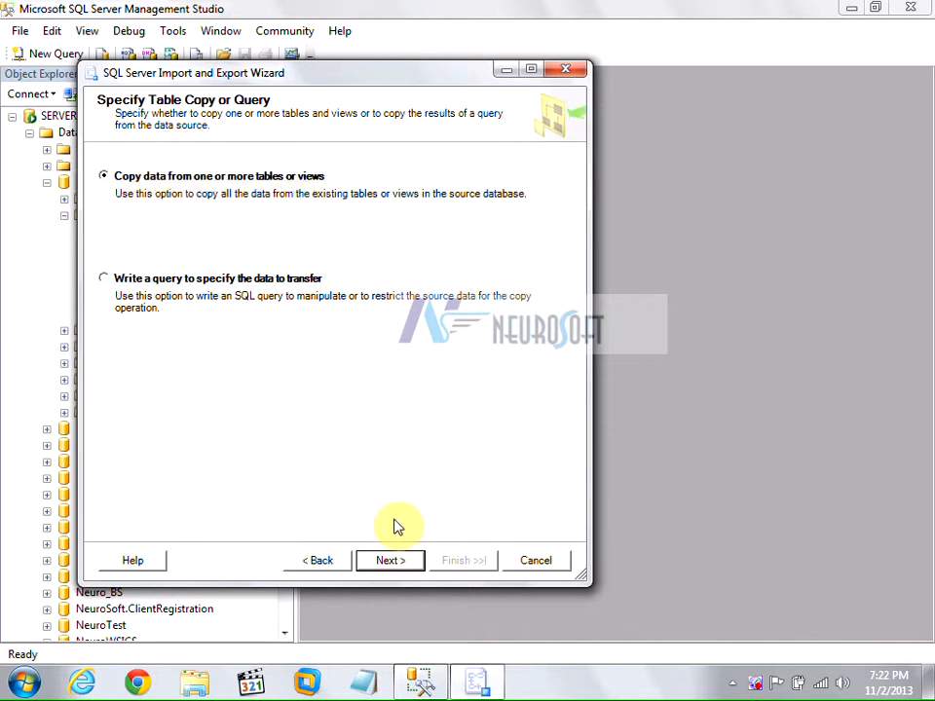
# Copy whole tables and tick SALEDETAIL, SALEMASTER, SALESMAN and PRODUCTS as sources.
pyautogui.click(400, 563)
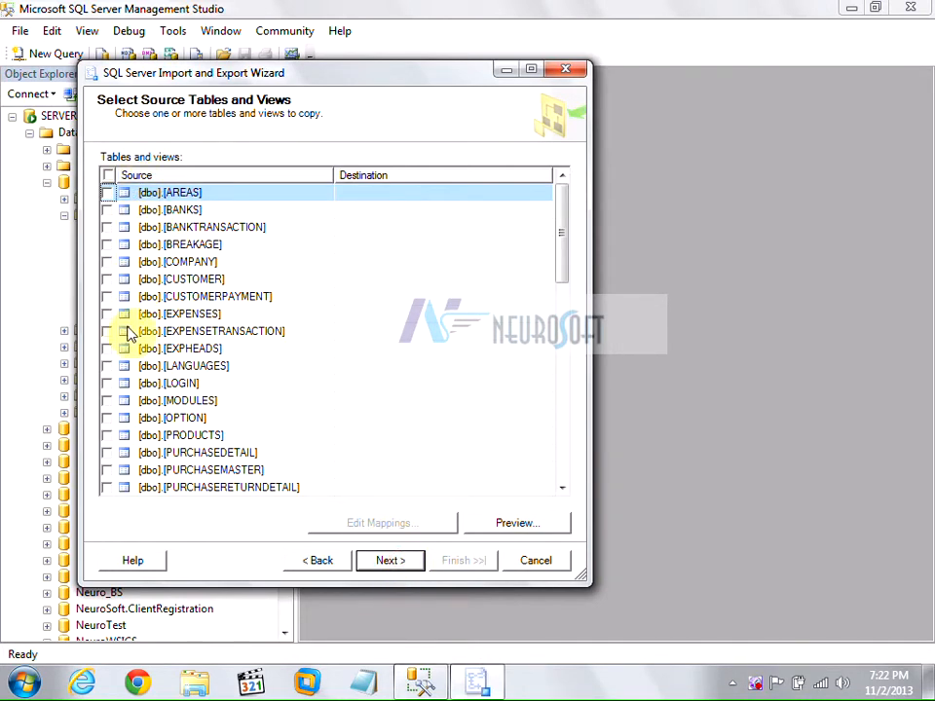
pyautogui.scroll(-7, 130, 348)
pyautogui.scroll(-4, 146, 354)
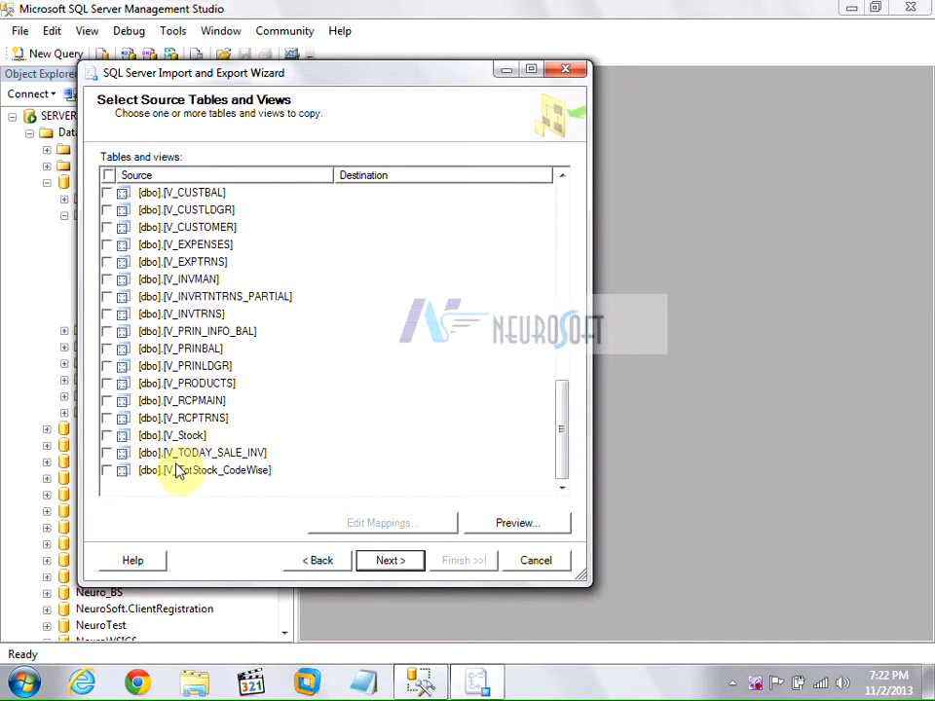
pyautogui.scroll(11, 178, 473)
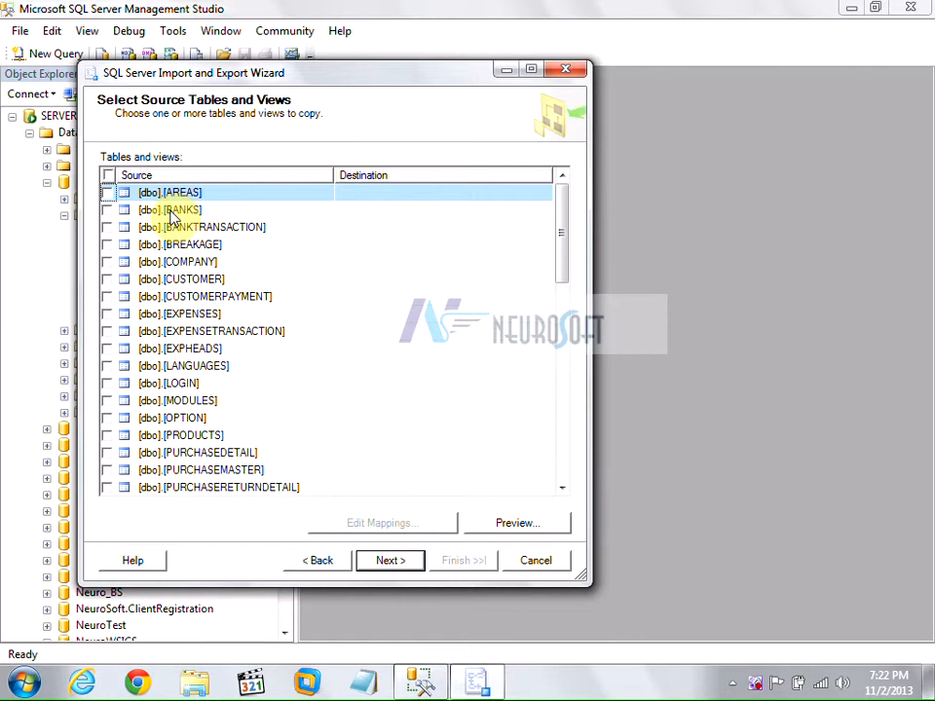
pyautogui.scroll(-12, 175, 214)
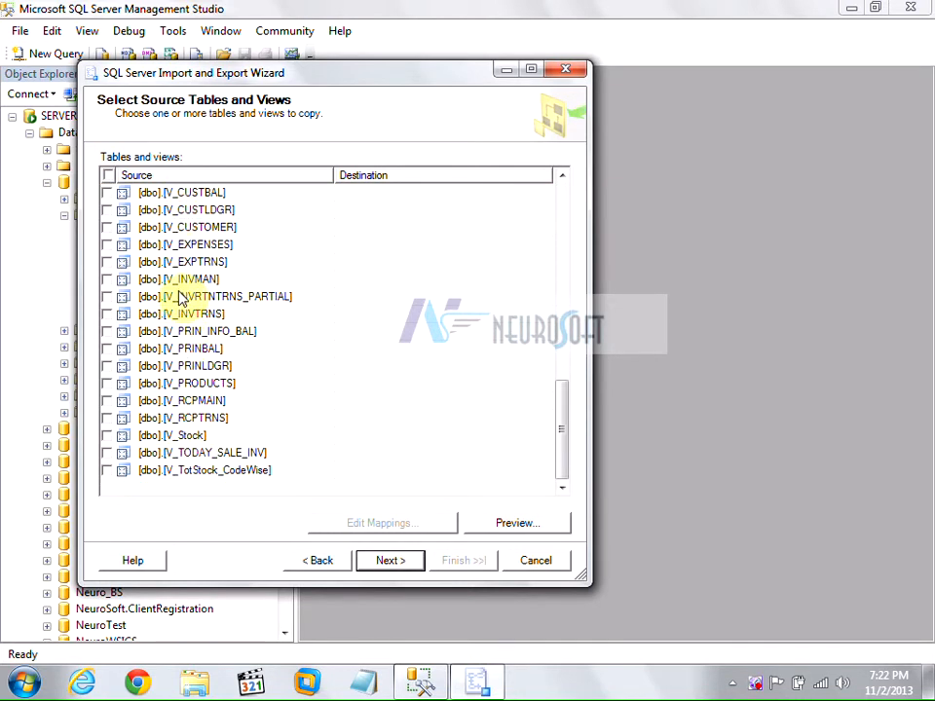
pyautogui.scroll(12, 180, 298)
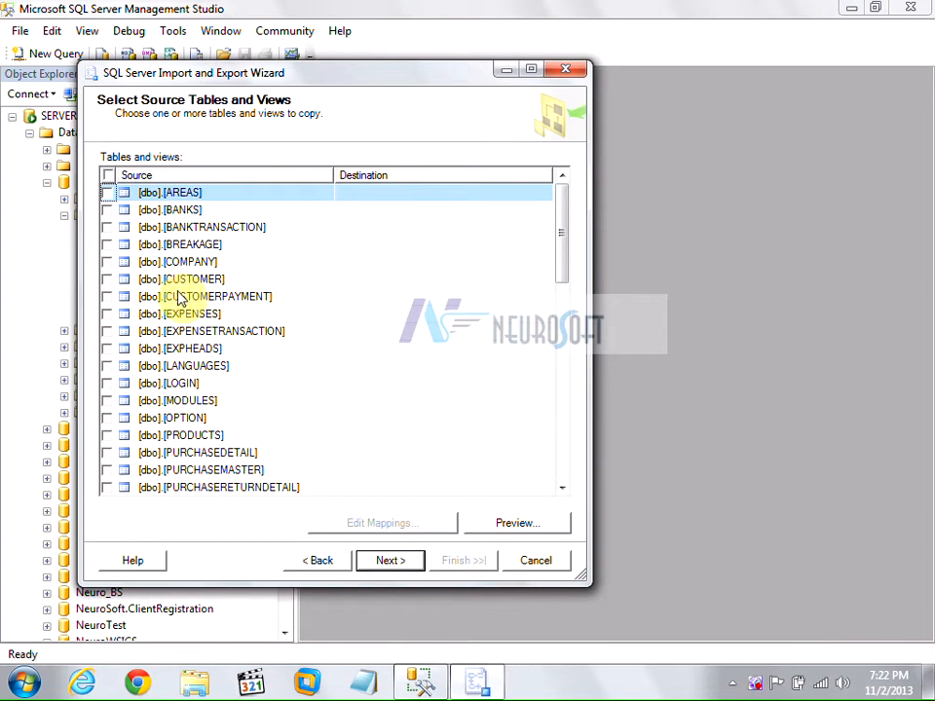
pyautogui.scroll(-4, 178, 292)
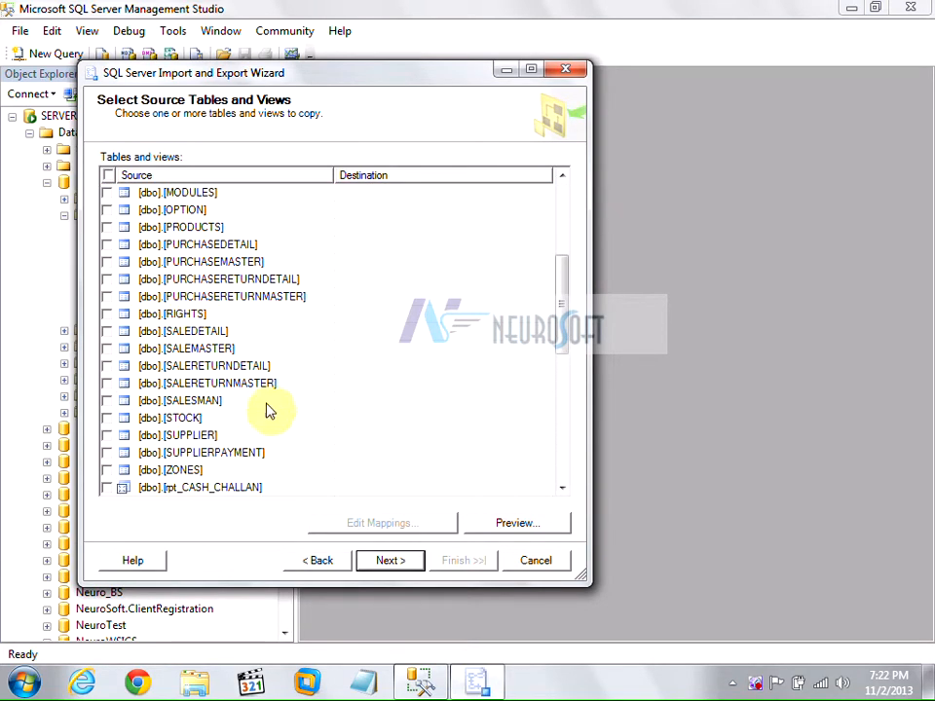
pyautogui.click(108, 331)
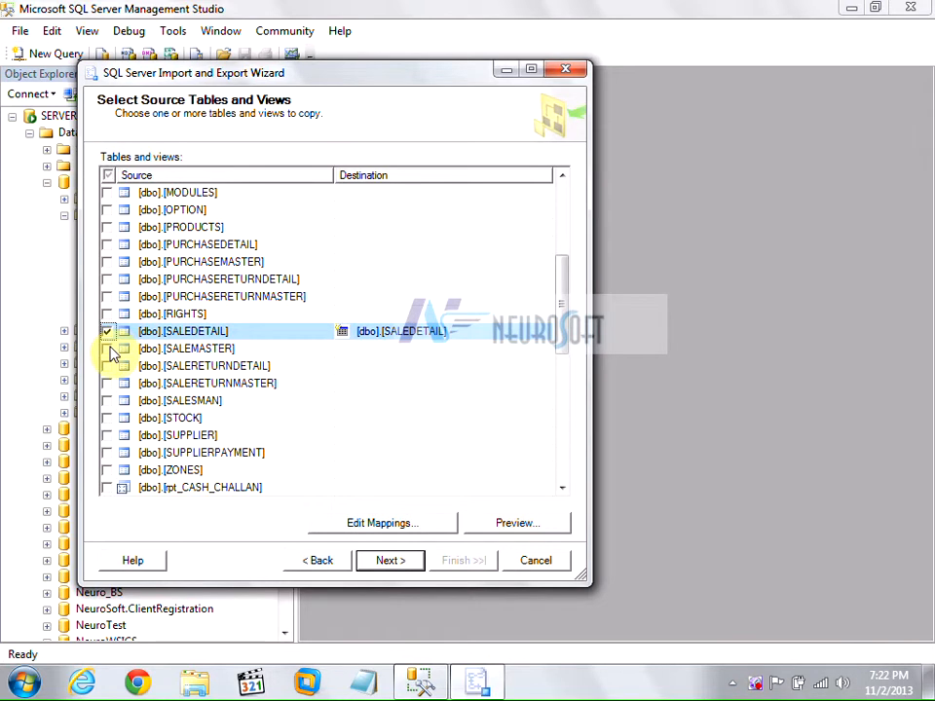
pyautogui.click(107, 349)
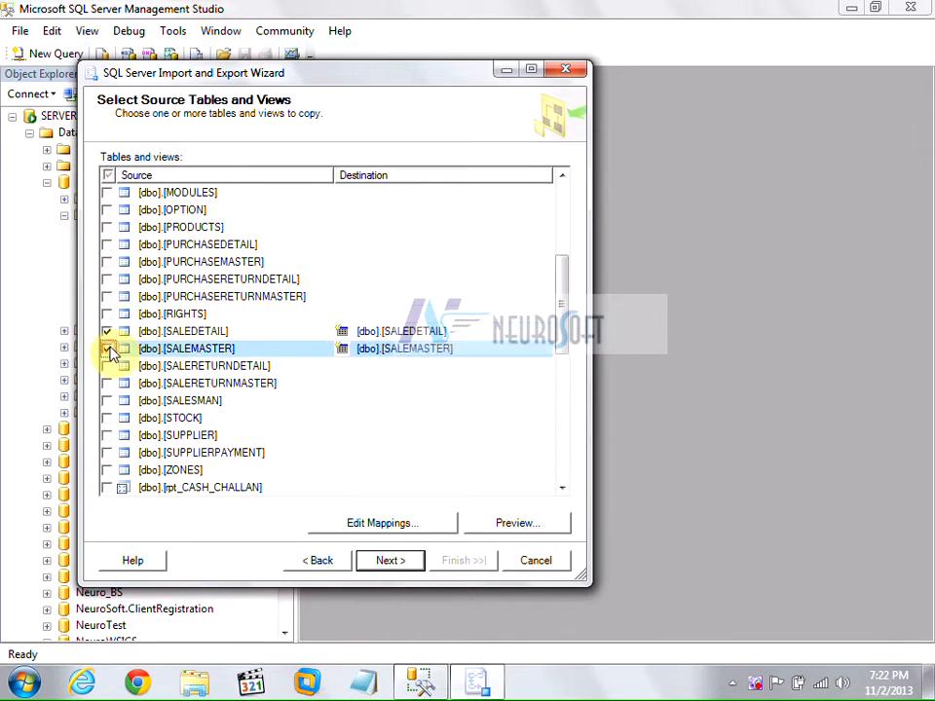
pyautogui.click(107, 400)
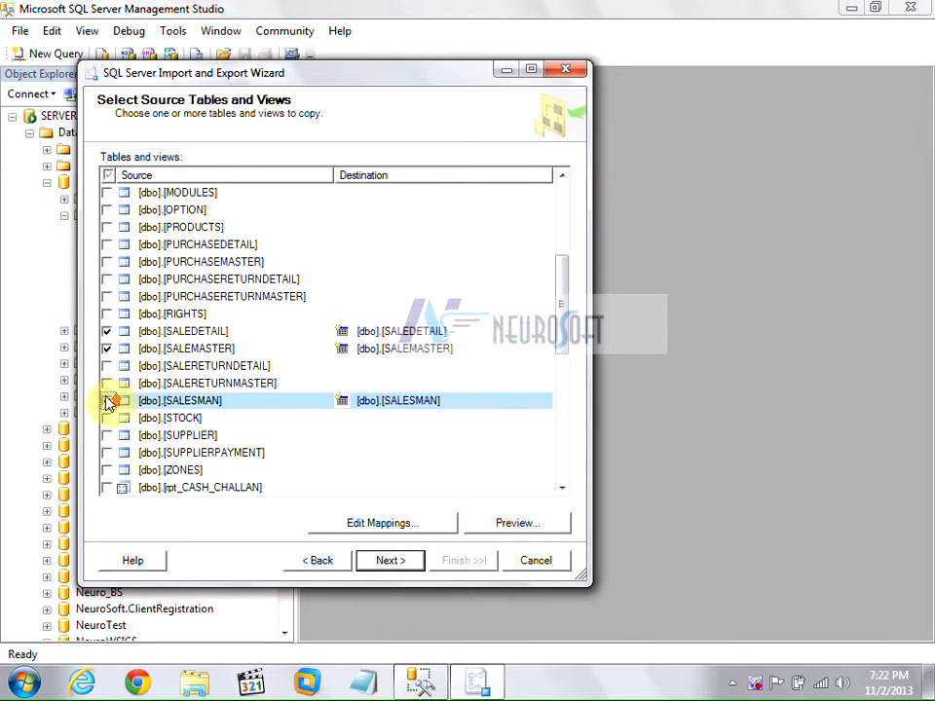
pyautogui.scroll(2, 109, 400)
pyautogui.click(107, 331)
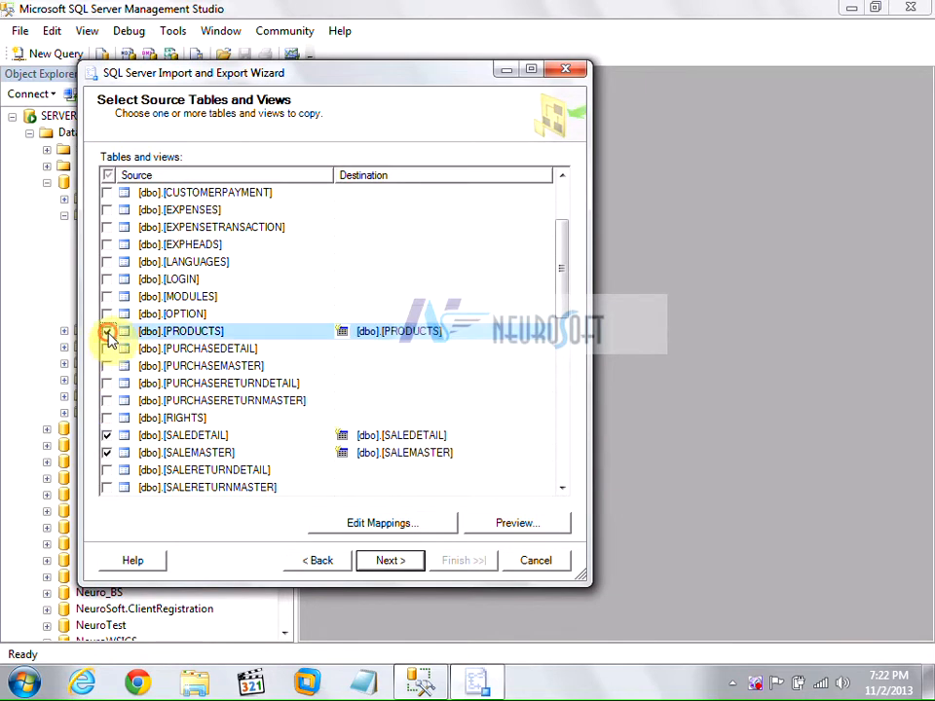
# Keep [dbo].[PRODUCTS] as PRODUCTS' destination and select the CUSTOMER row.
pyautogui.scroll(-2, 133, 370)
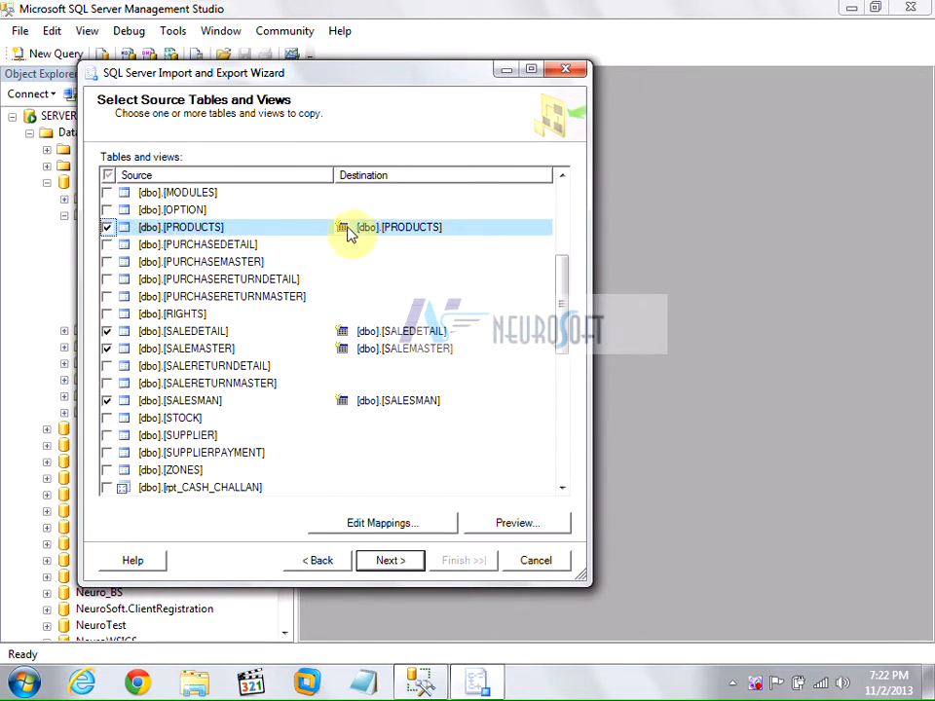
pyautogui.click(448, 227)
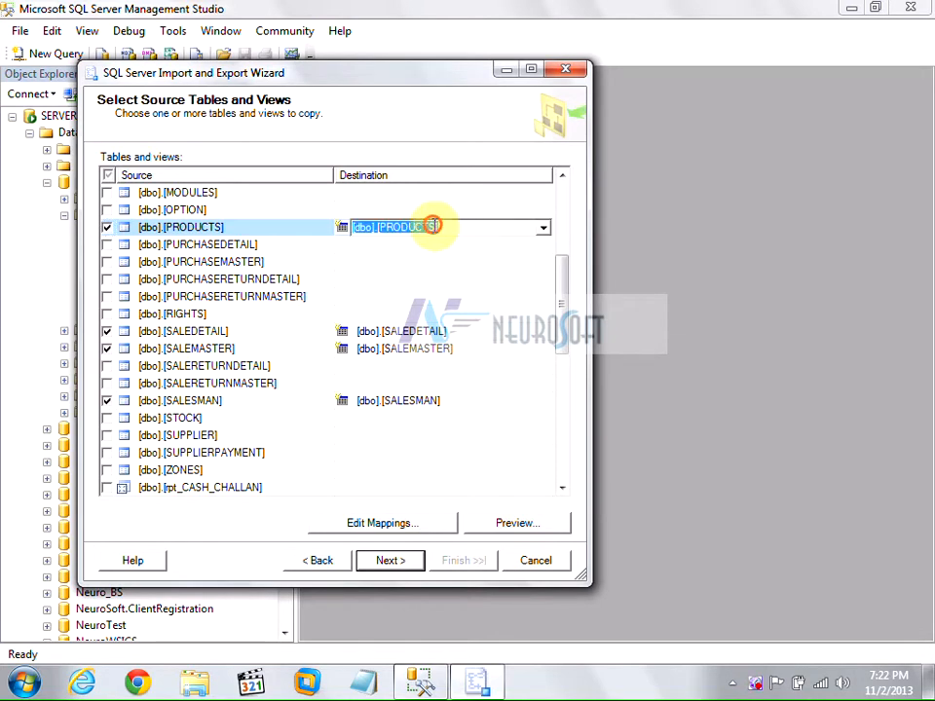
pyautogui.moveTo(432, 226); pyautogui.dragTo(378, 226)
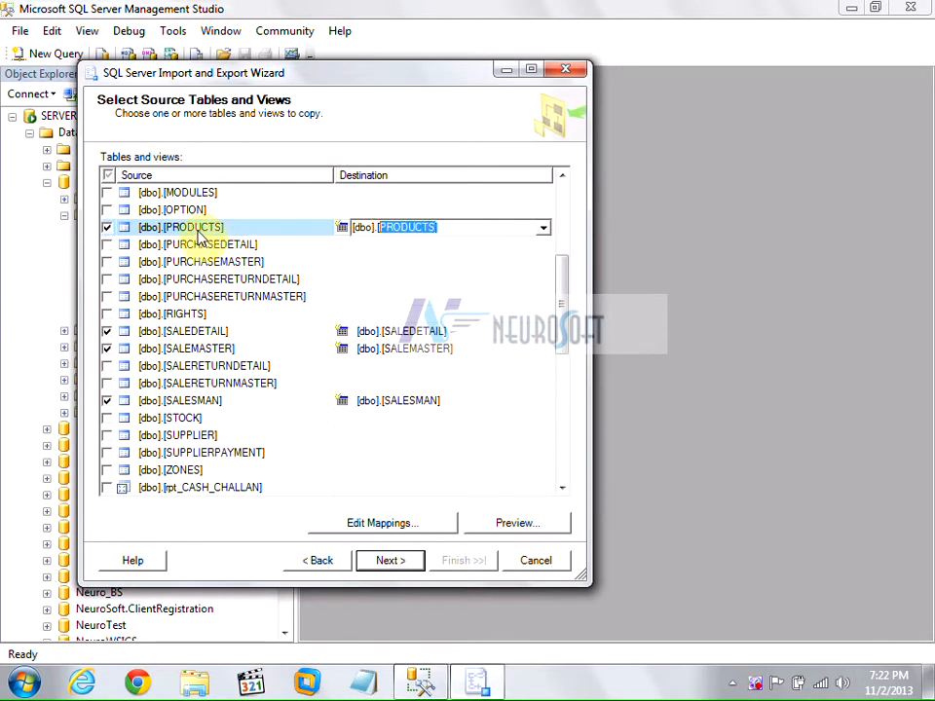
pyautogui.click(344, 234)
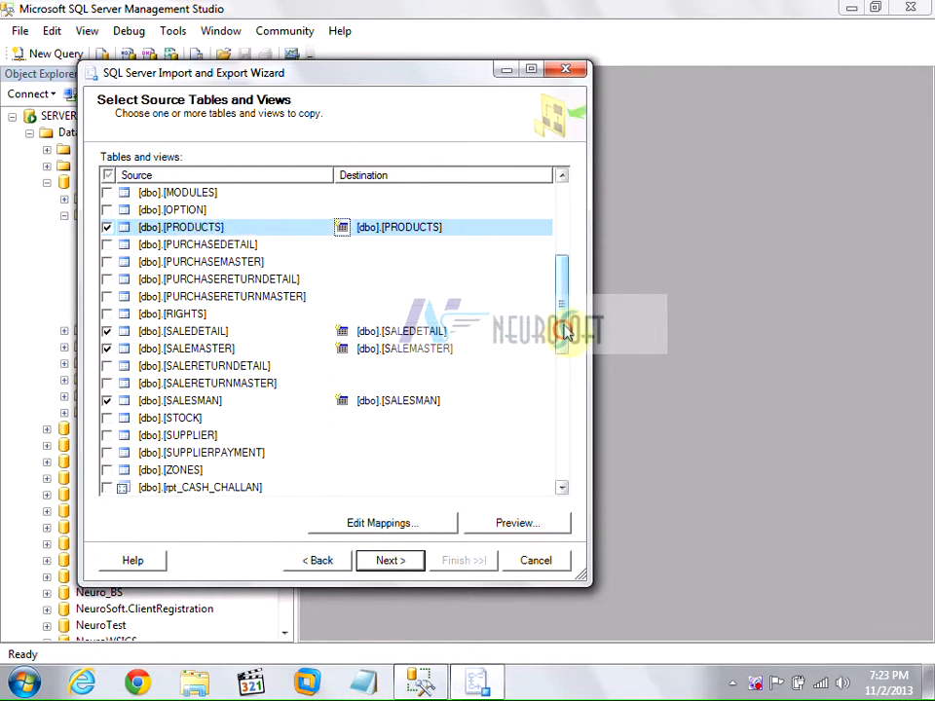
pyautogui.click(562, 258)
pyautogui.click(207, 282)
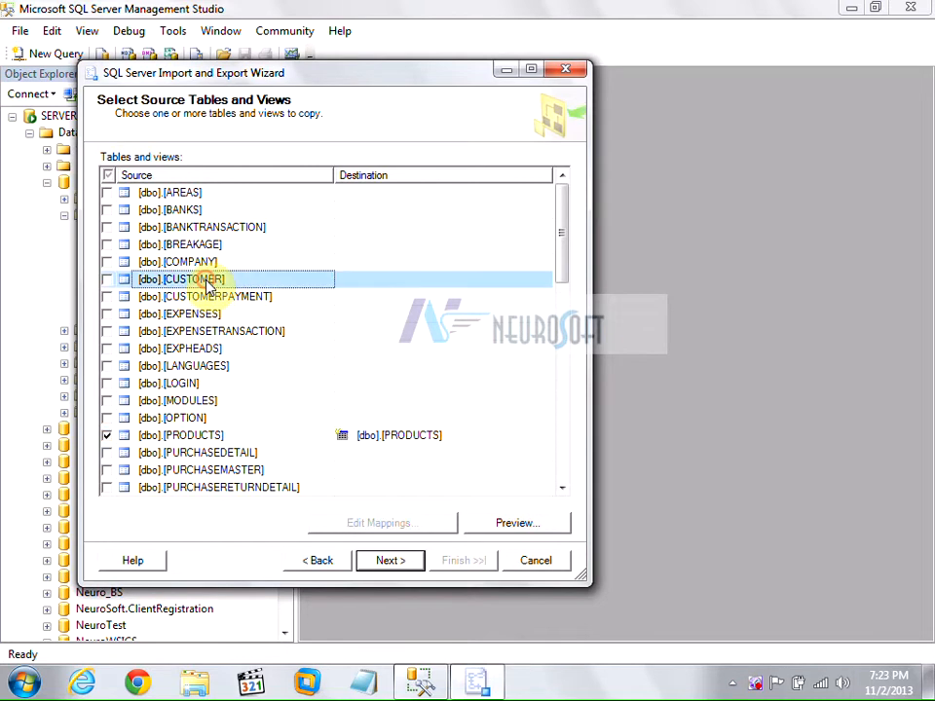
# Tick CUSTOMER for copying and edit its destination table name.
pyautogui.moveTo(234, 77); pyautogui.dragTo(381, 85)
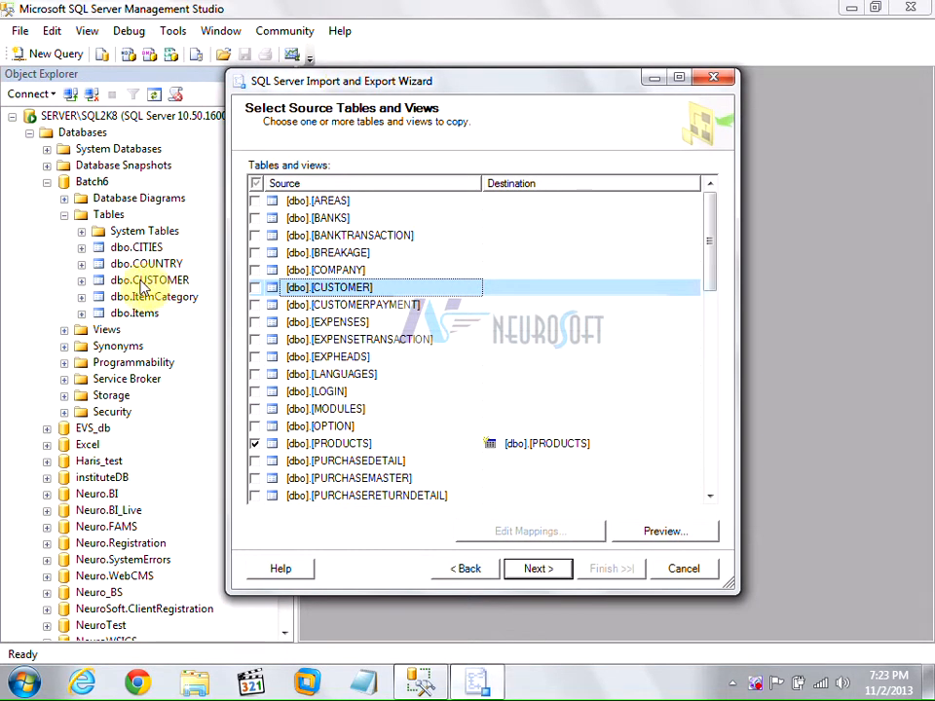
pyautogui.click(254, 288)
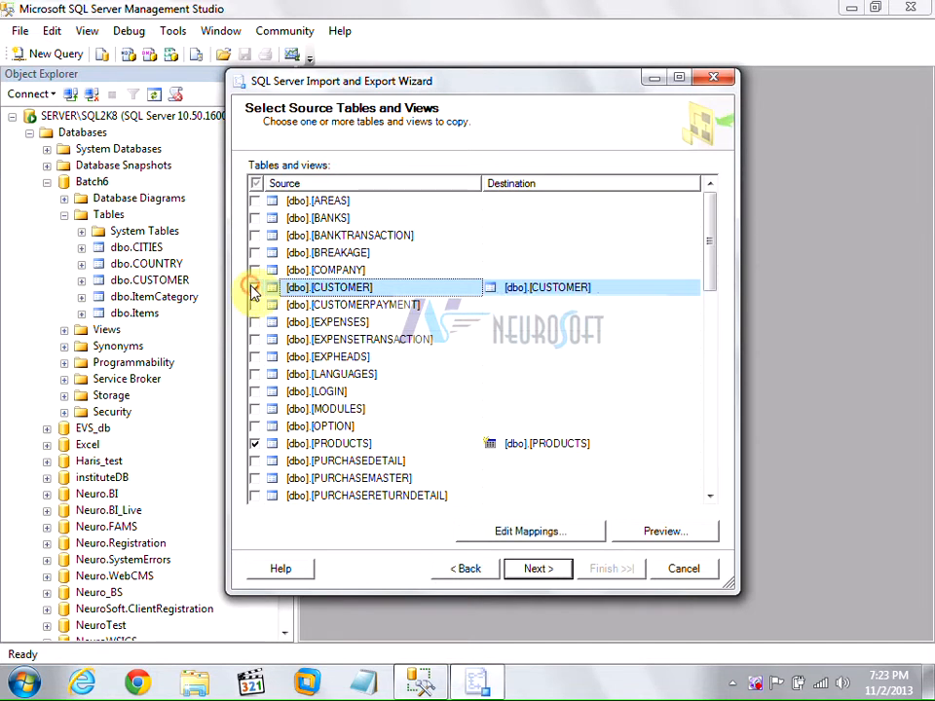
pyautogui.click(533, 290)
pyautogui.click(493, 288)
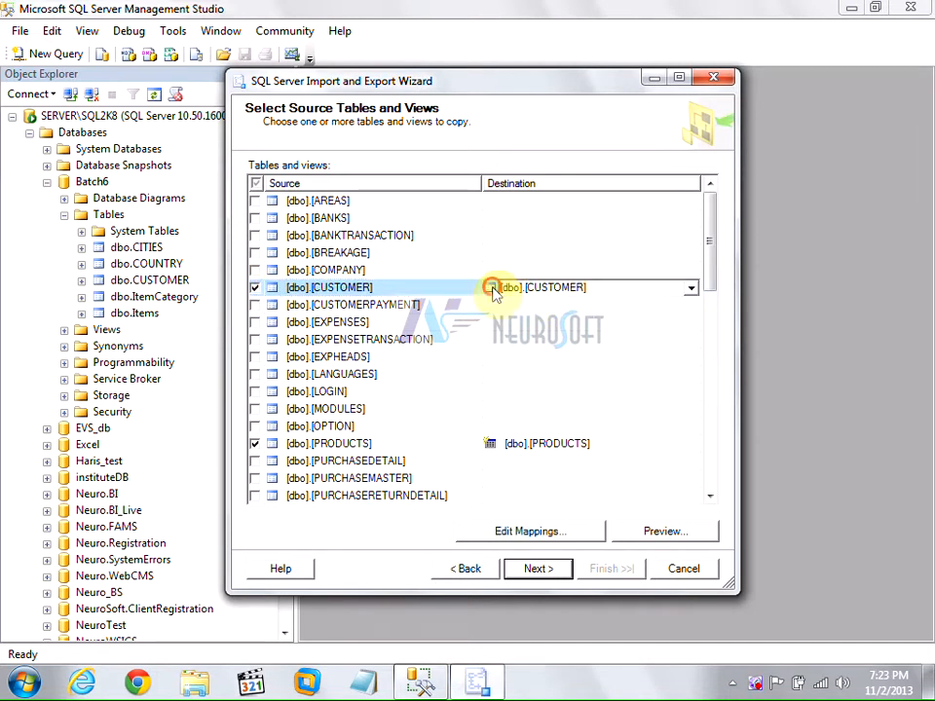
pyautogui.click(490, 443)
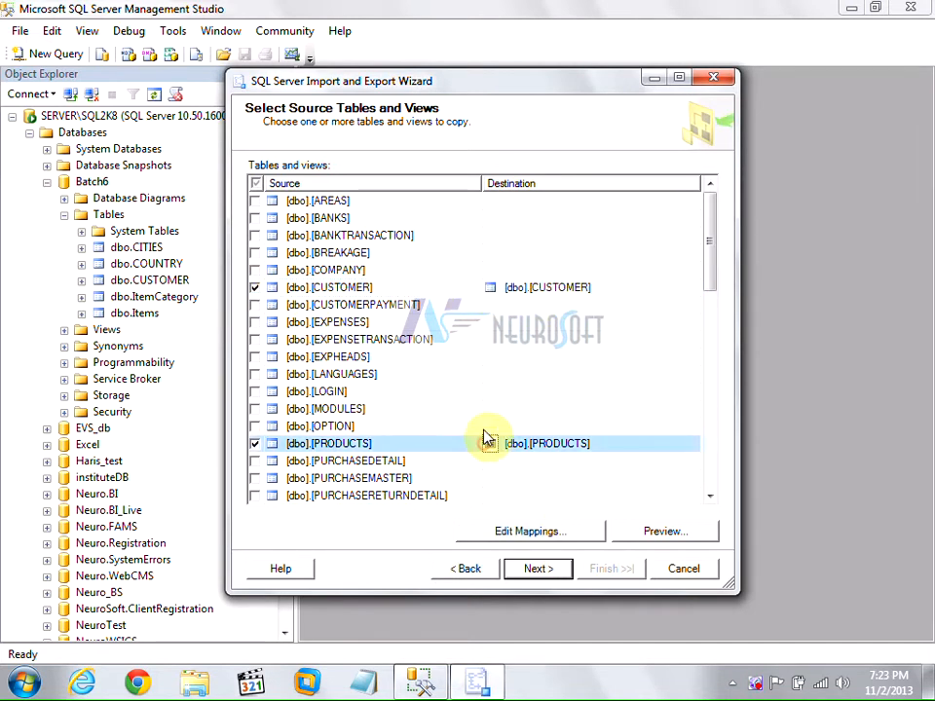
pyautogui.click(489, 288)
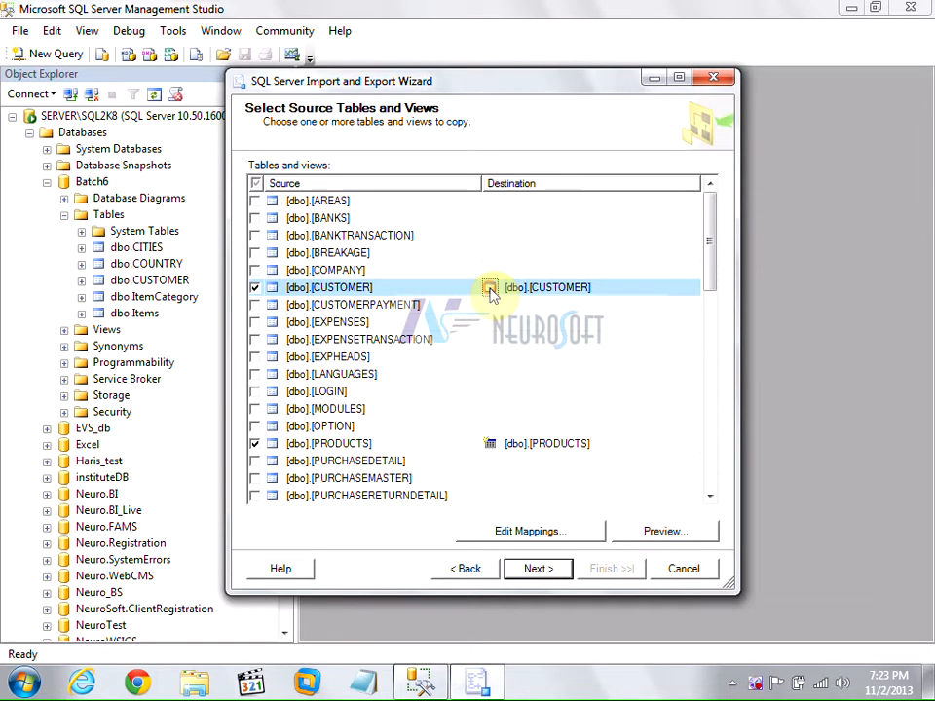
pyautogui.click(490, 445)
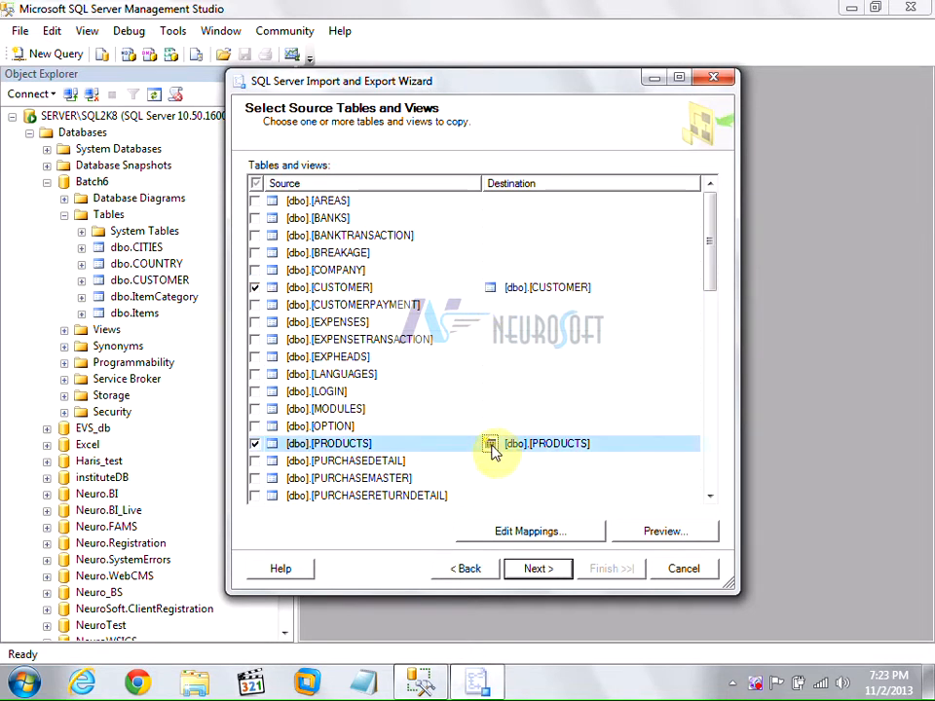
pyautogui.click(489, 289)
pyautogui.click(582, 288)
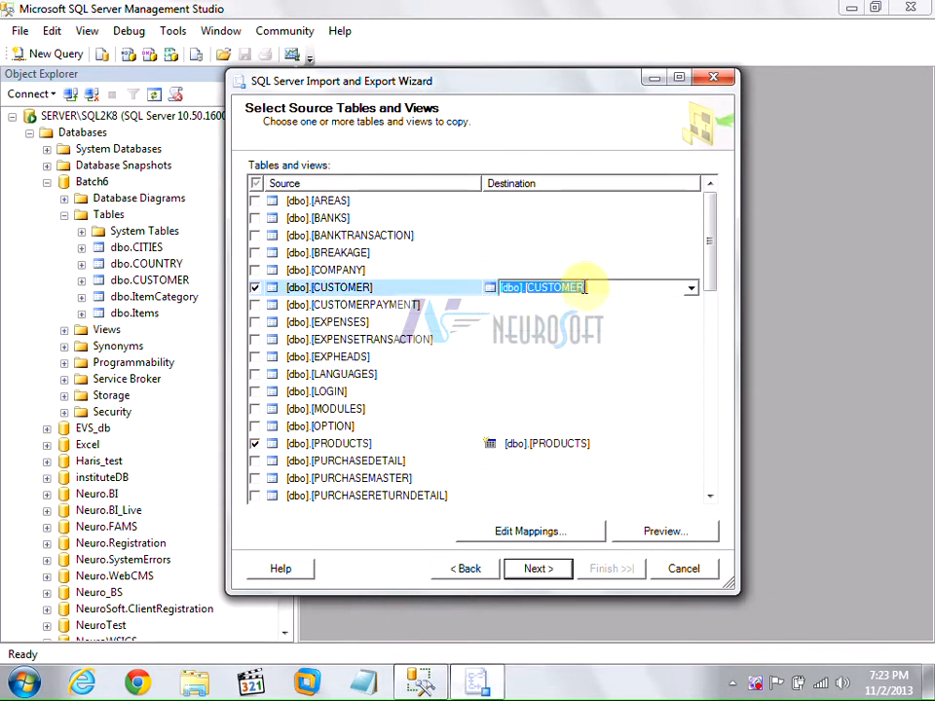
pyautogui.click(584, 288)
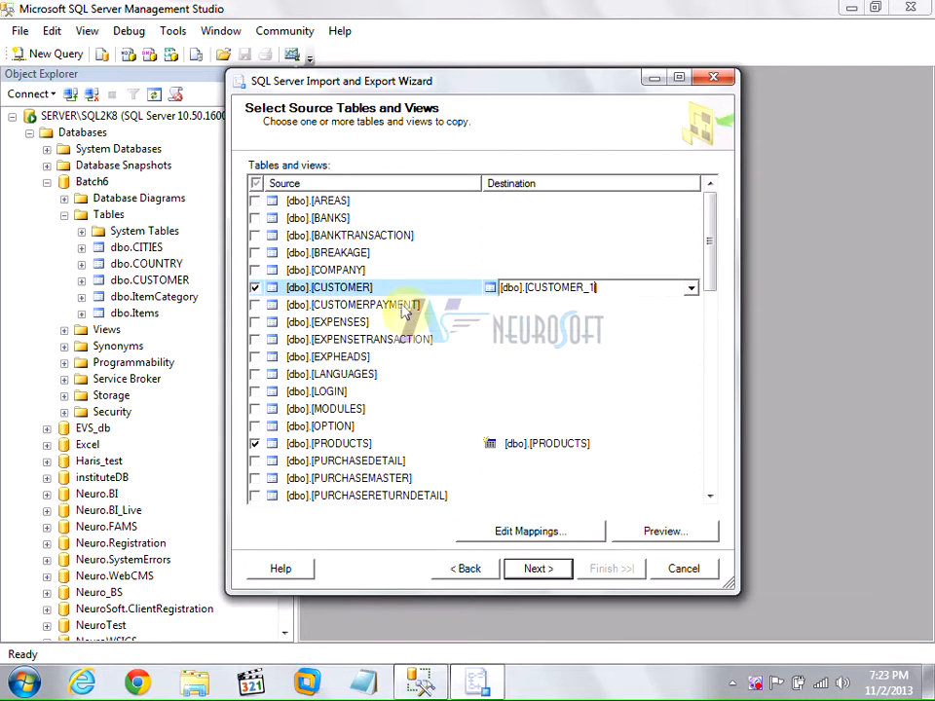
pyautogui.click(409, 305)
# Point CUSTOMER at the existing [dbo].[CUSTOMER] table from the Destination list.
pyautogui.click(490, 288)
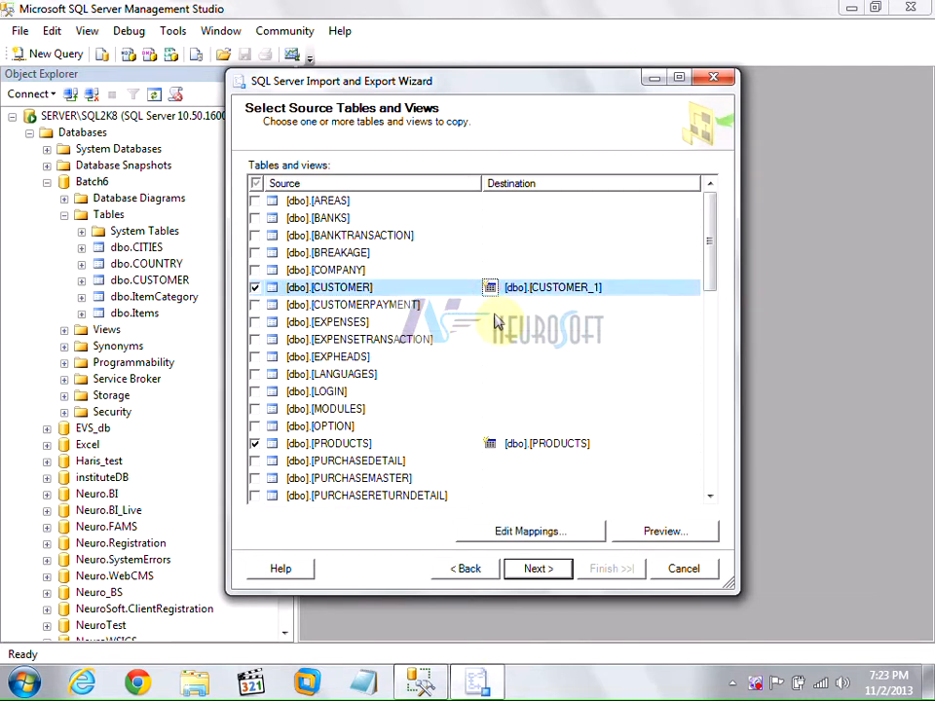
pyautogui.click(562, 290)
pyautogui.click(582, 287)
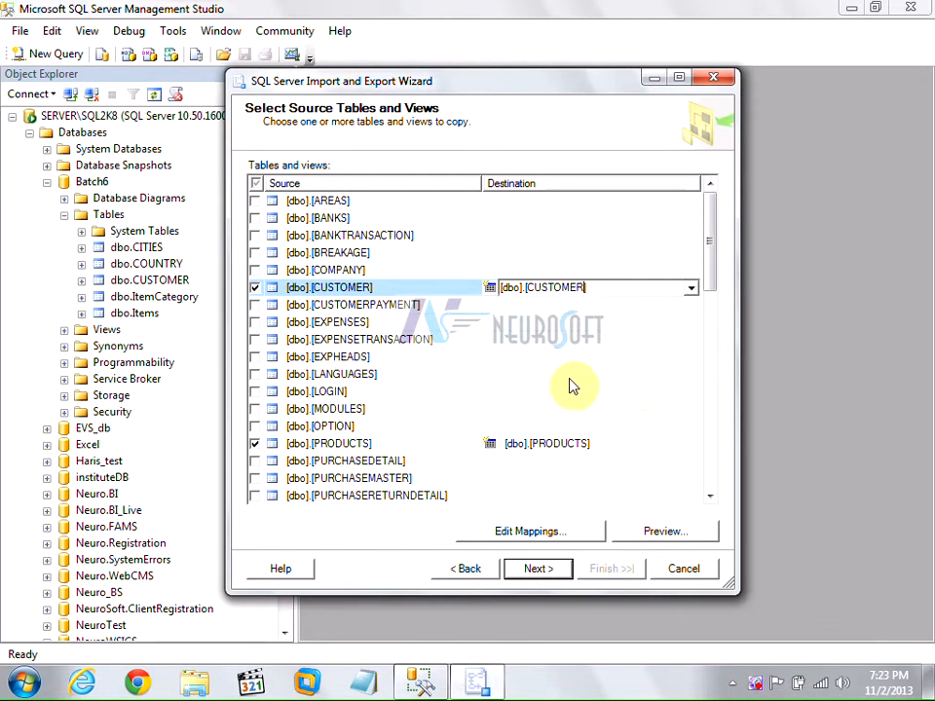
pyautogui.click(423, 284)
pyautogui.click(494, 292)
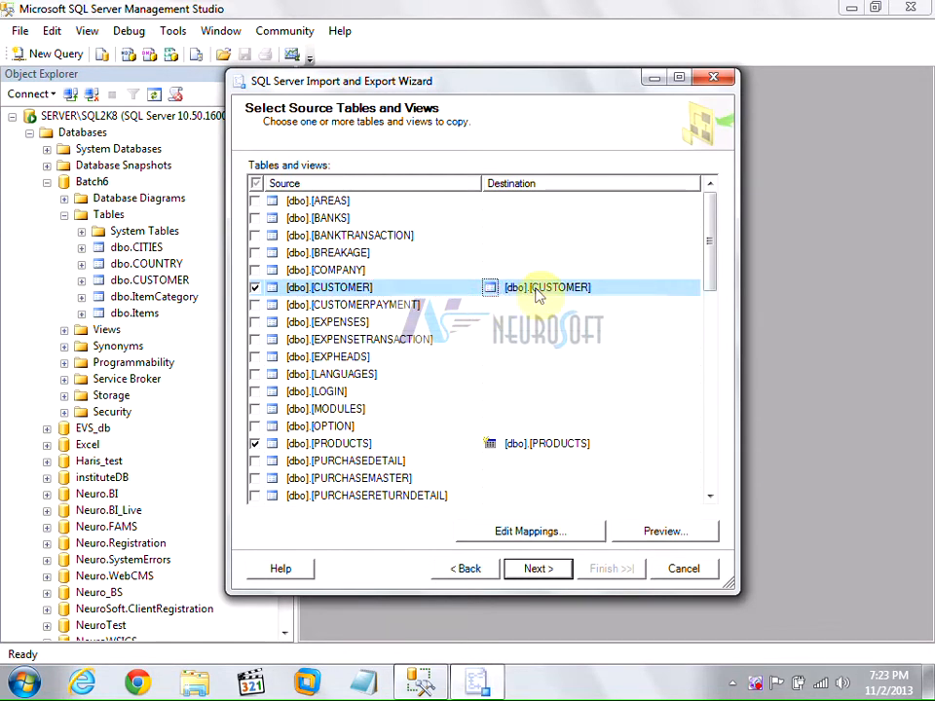
pyautogui.click(693, 291)
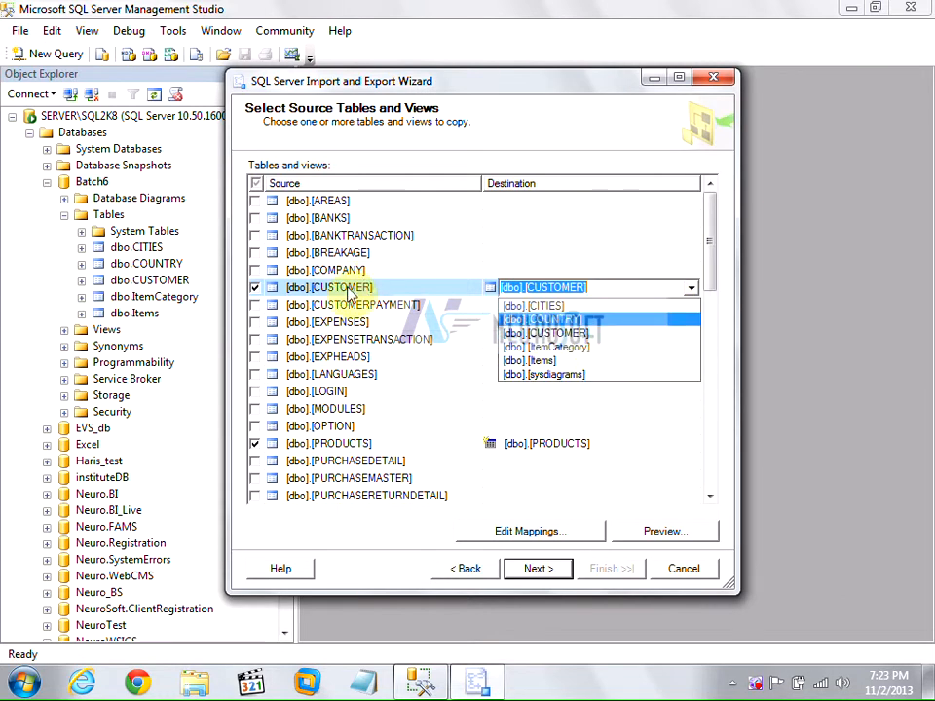
pyautogui.click(553, 334)
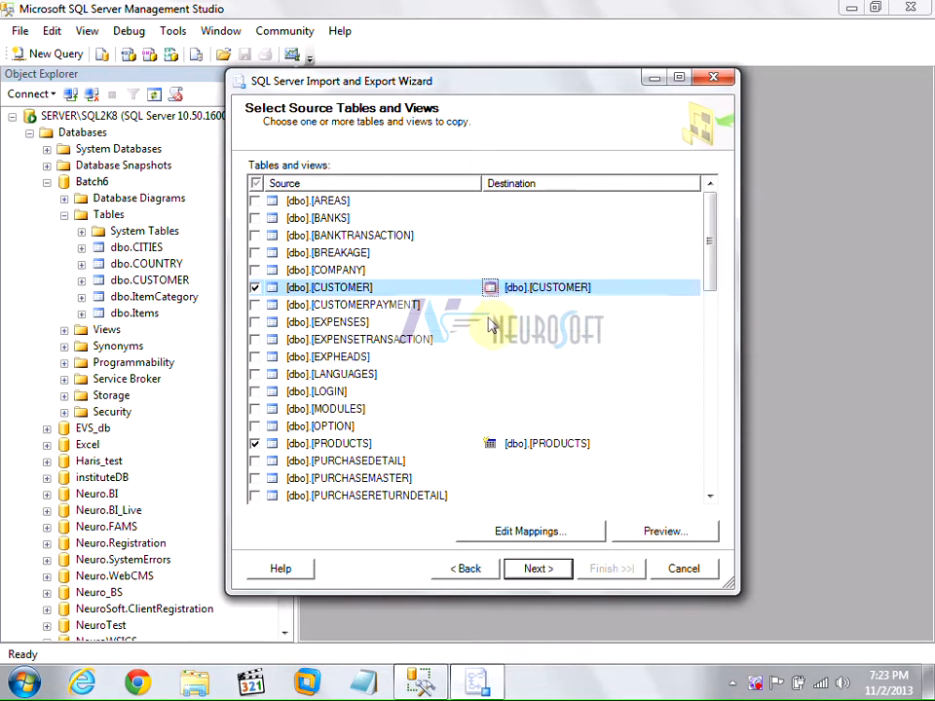
pyautogui.click(539, 535)
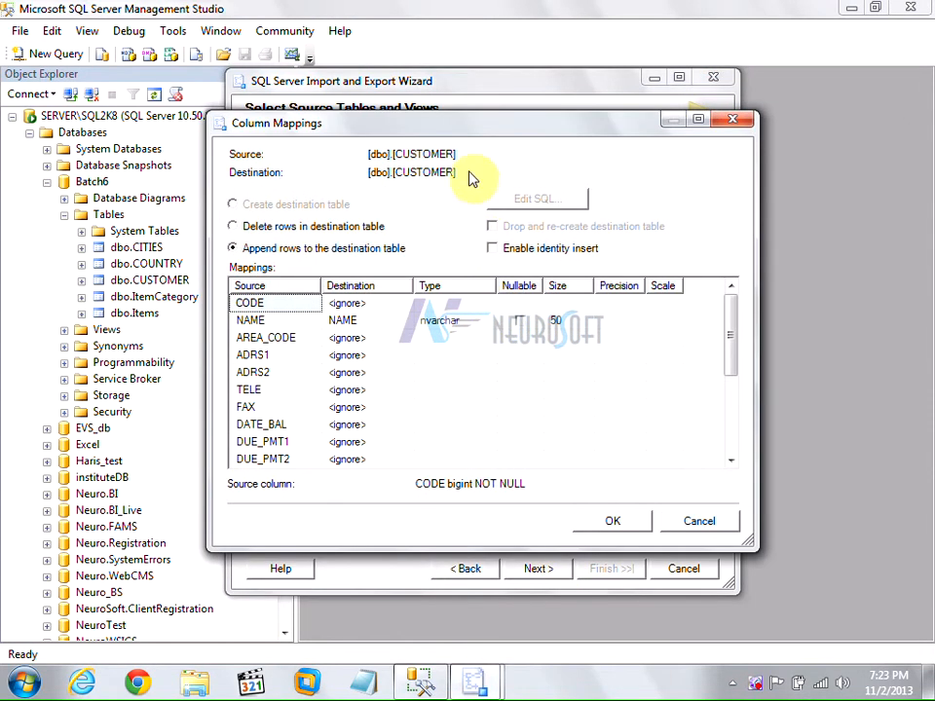
# Map CUSTOMER's CODE column to the ID destination column.
pyautogui.moveTo(484, 131); pyautogui.dragTo(434, 119)
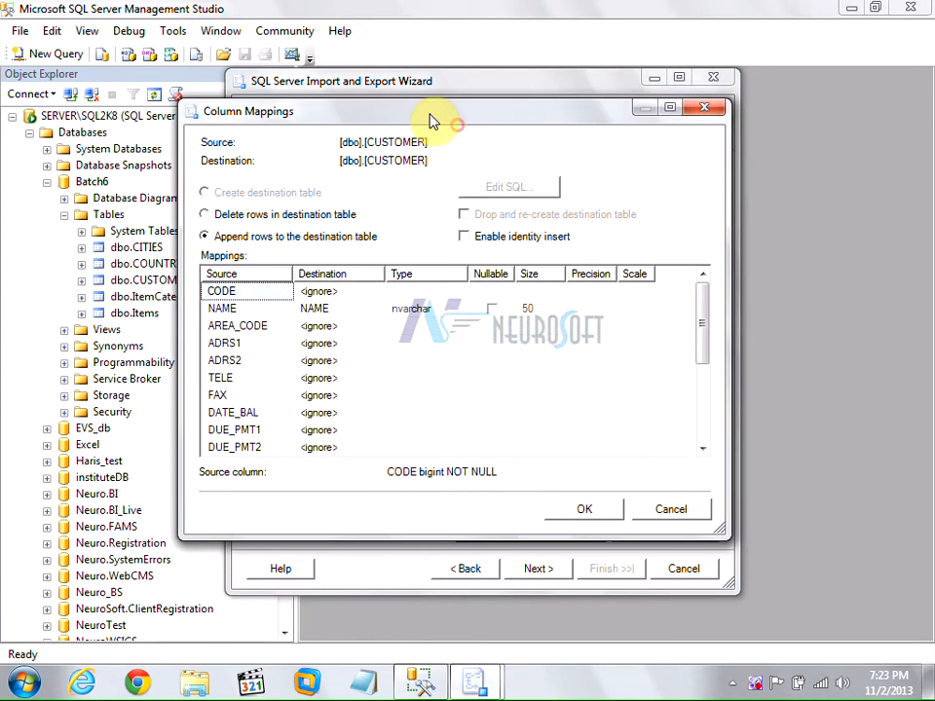
pyautogui.click(241, 309)
pyautogui.scroll(-3, 239, 331)
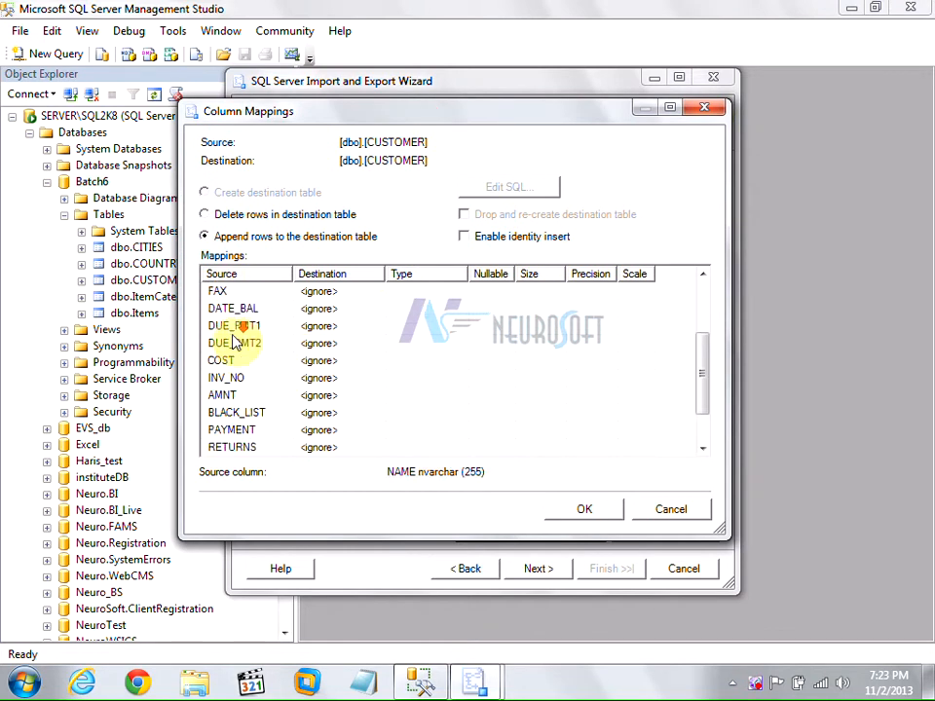
pyautogui.scroll(3, 236, 399)
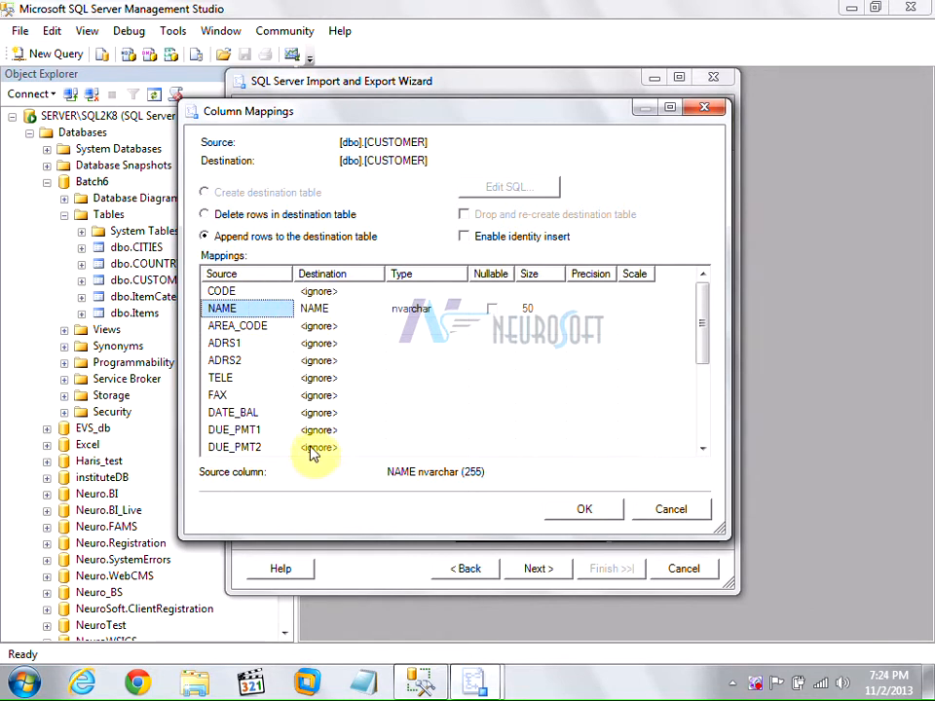
pyautogui.click(252, 292)
pyautogui.click(336, 293)
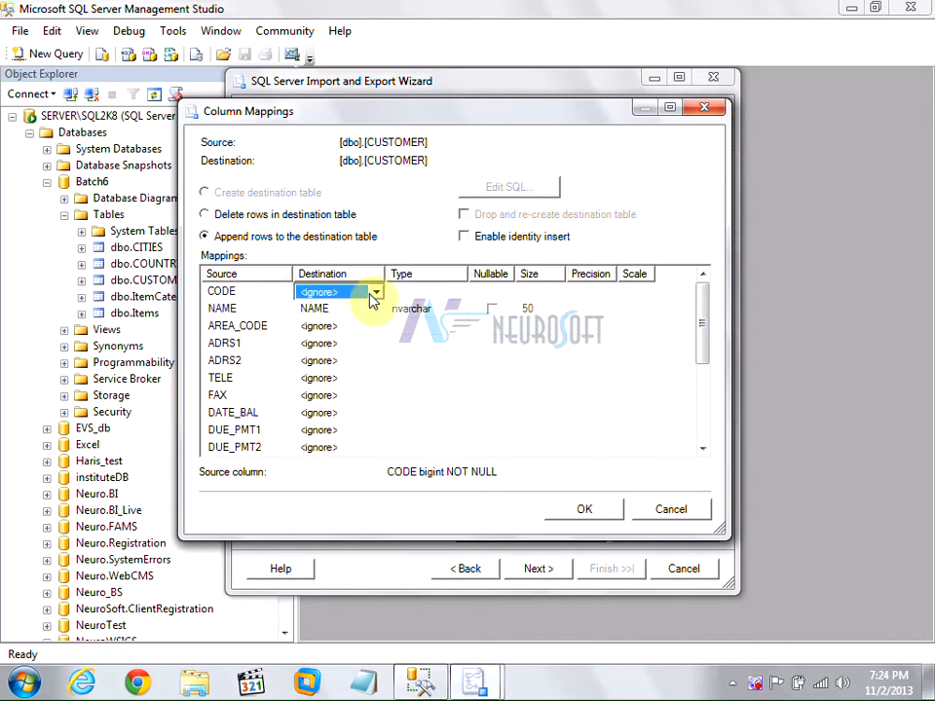
pyautogui.click(375, 293)
pyautogui.click(334, 323)
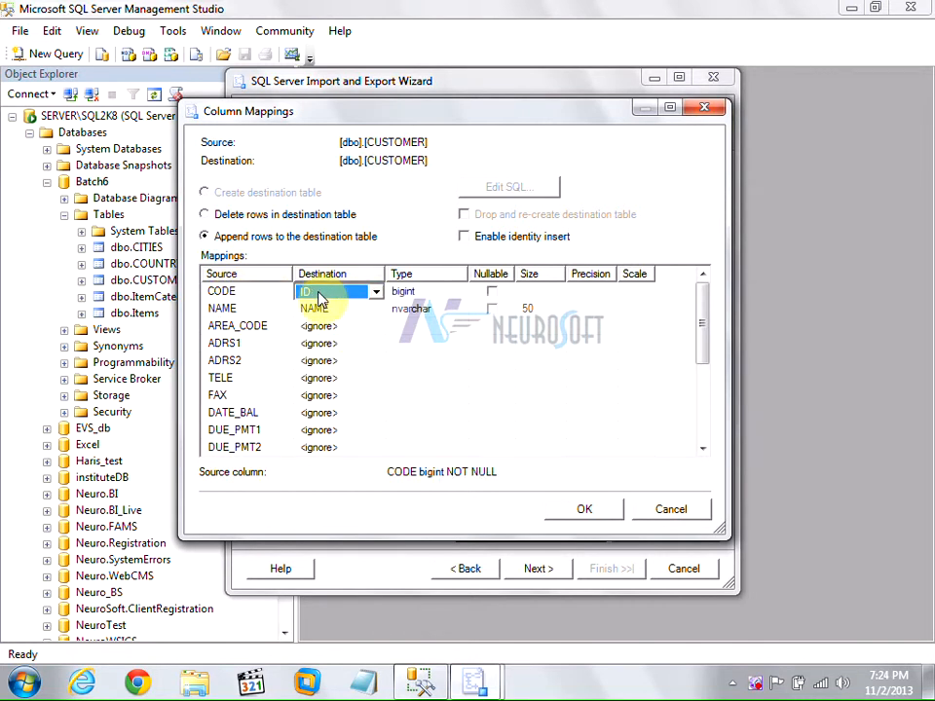
# Review the ADRS1, NAME and CODE mappings, leaving ADRS1 ignored and CODE mapped to ID.
pyautogui.click(253, 327)
pyautogui.click(258, 346)
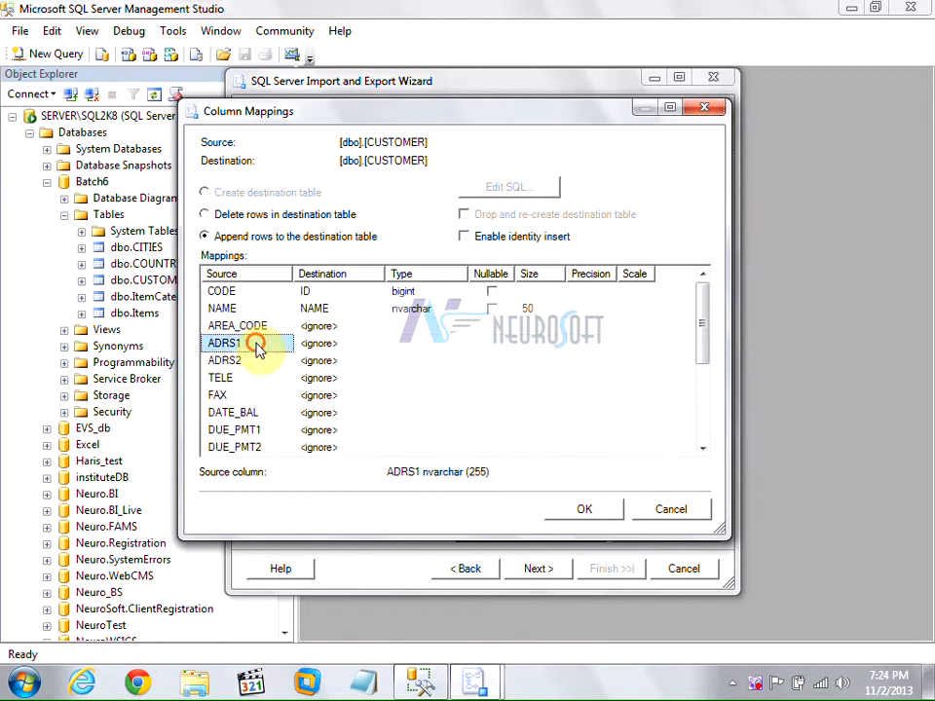
pyautogui.click(370, 345)
pyautogui.click(375, 345)
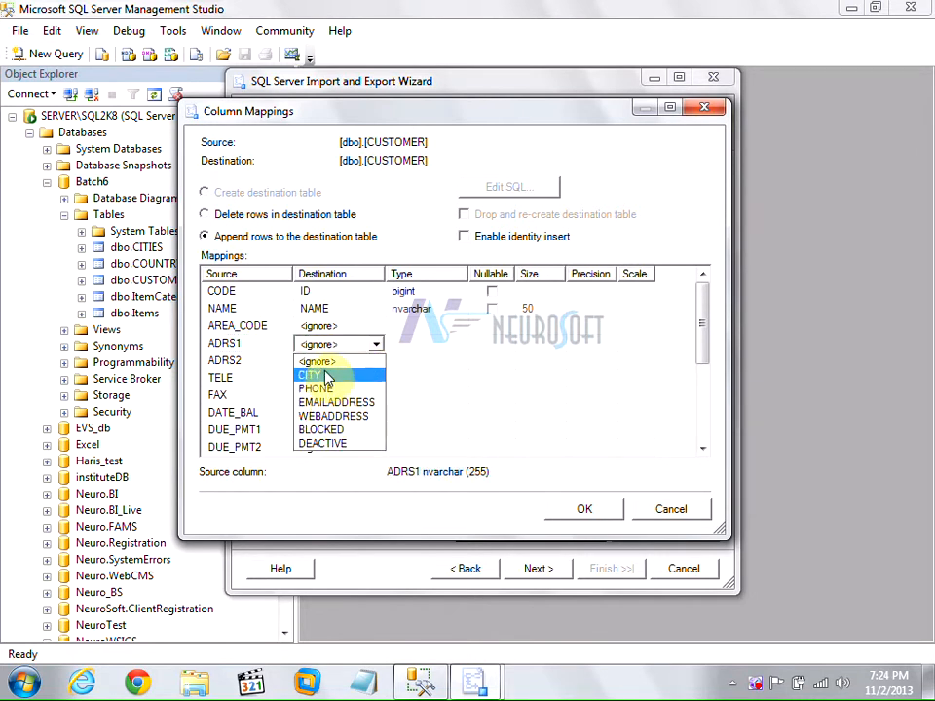
pyautogui.click(249, 352)
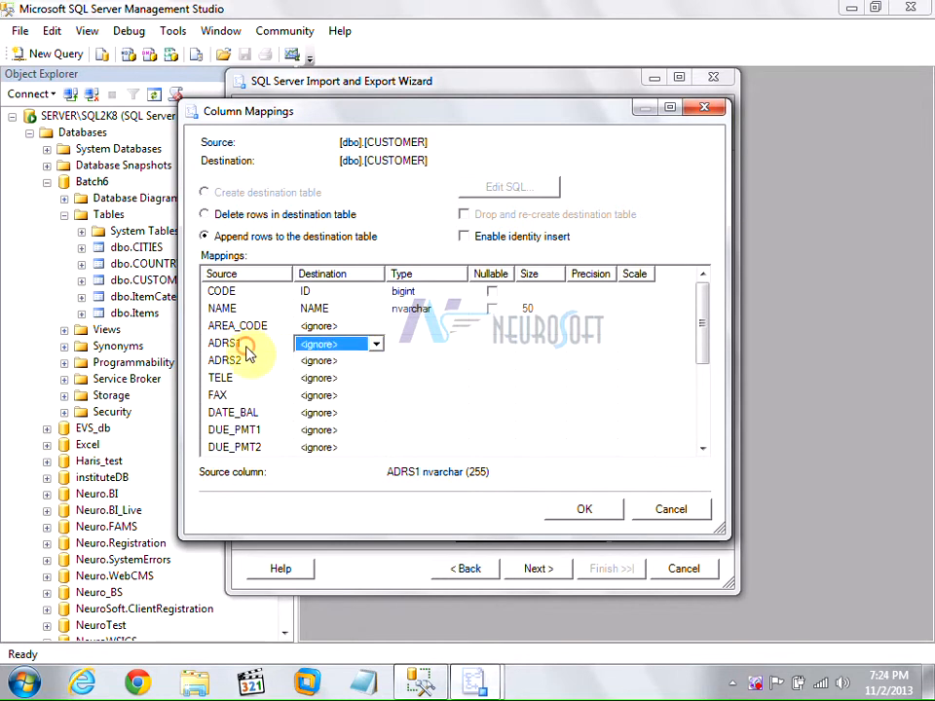
pyautogui.scroll(-1, 248, 352)
pyautogui.click(248, 353)
pyautogui.scroll(-2, 250, 347)
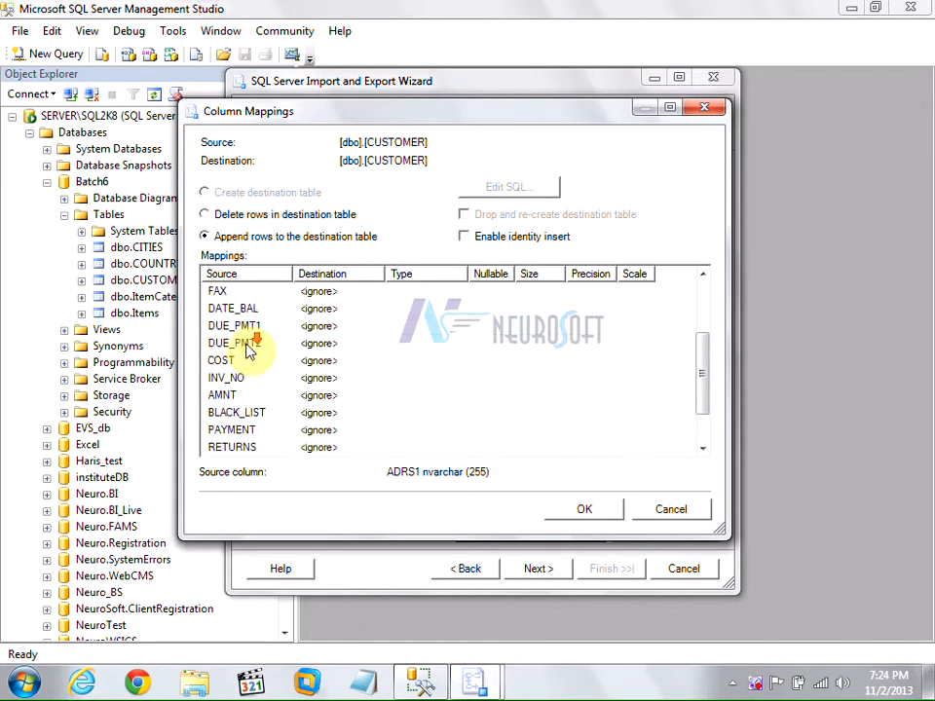
pyautogui.scroll(2, 250, 347)
pyautogui.click(409, 309)
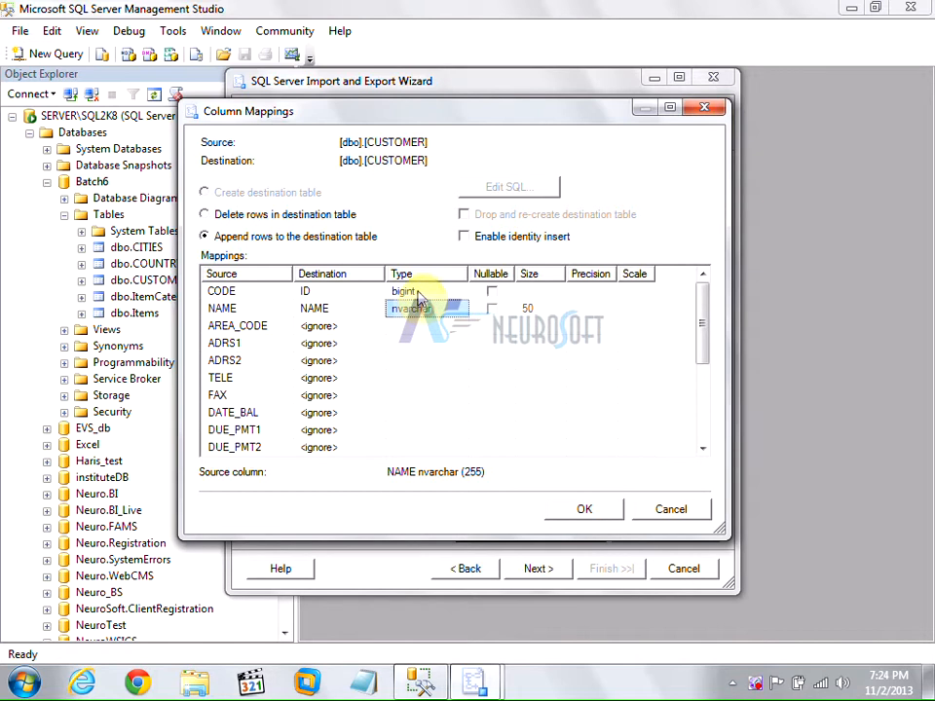
pyautogui.click(417, 292)
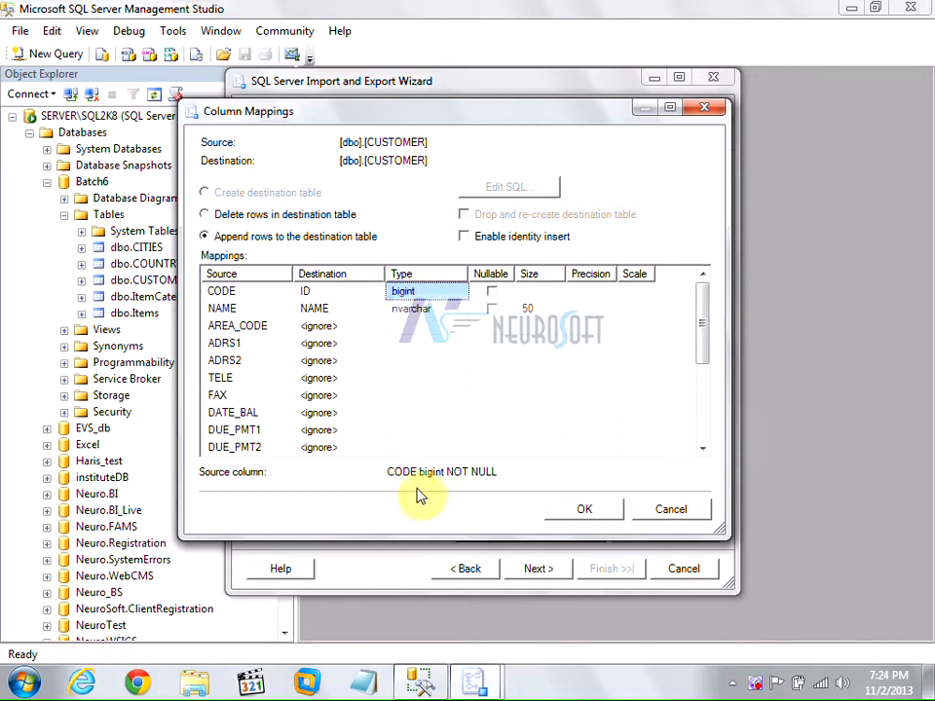
pyautogui.click(317, 294)
pyautogui.click(411, 294)
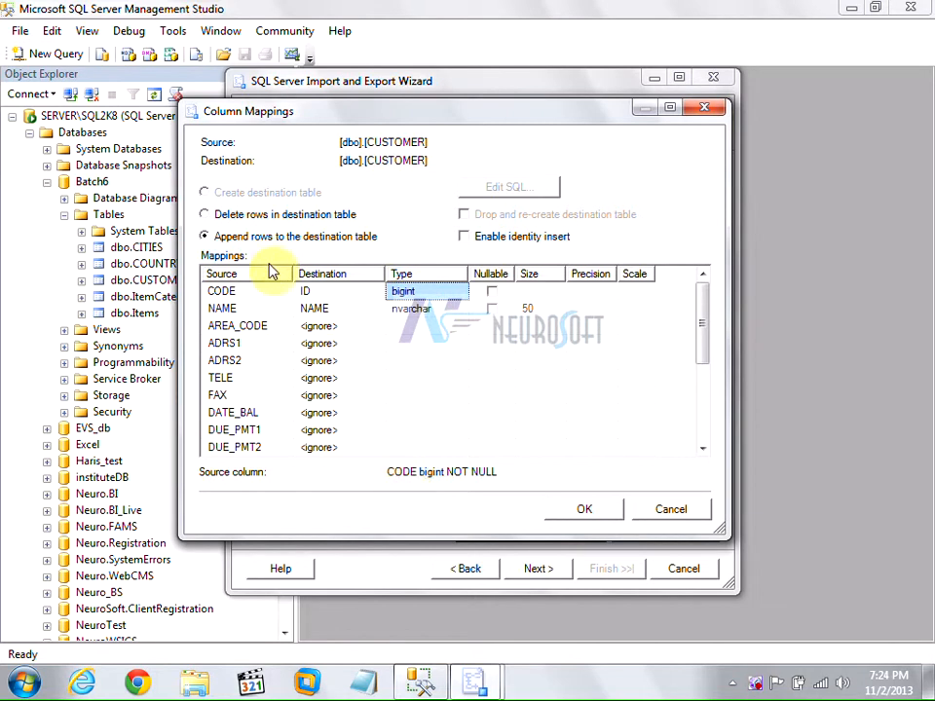
pyautogui.click(235, 292)
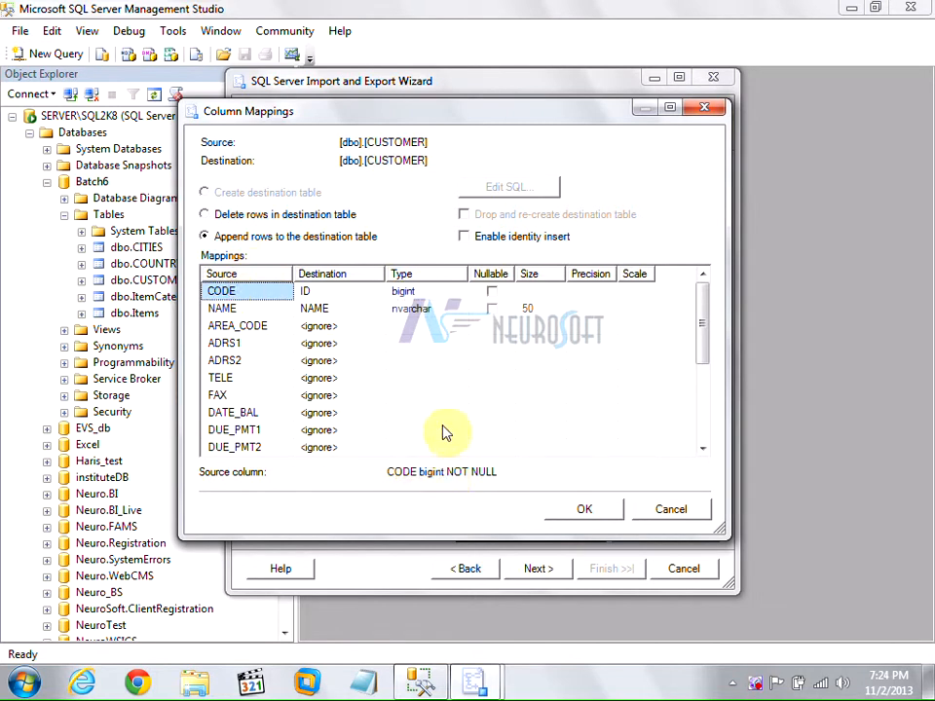
# Try ADRS2 → CITY but leave it ignored, select Delete rows, then cancel the mappings.
pyautogui.click(424, 363)
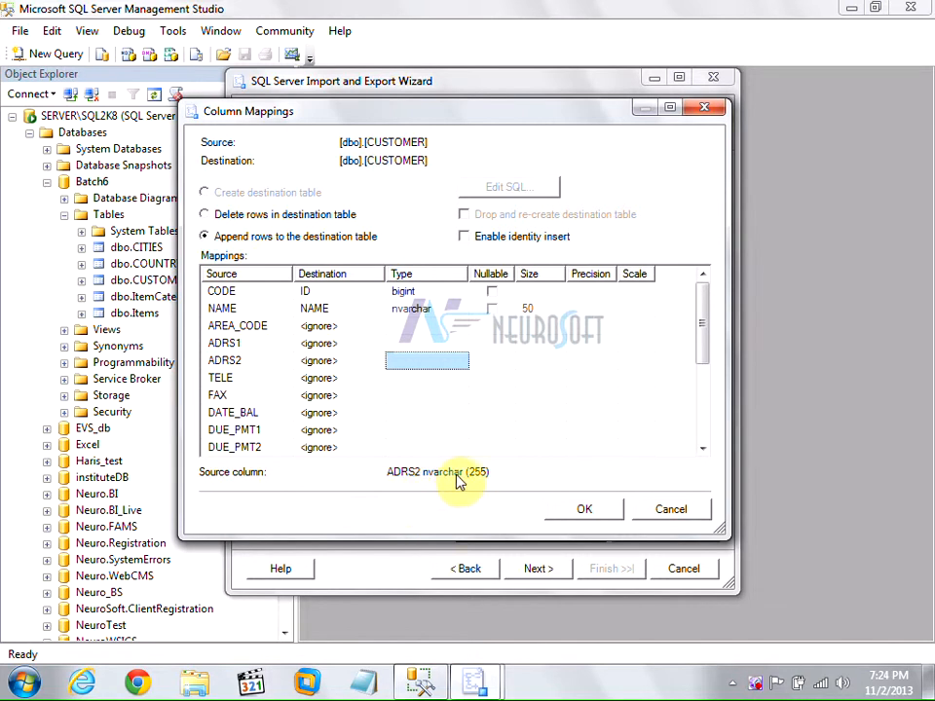
pyautogui.click(376, 363)
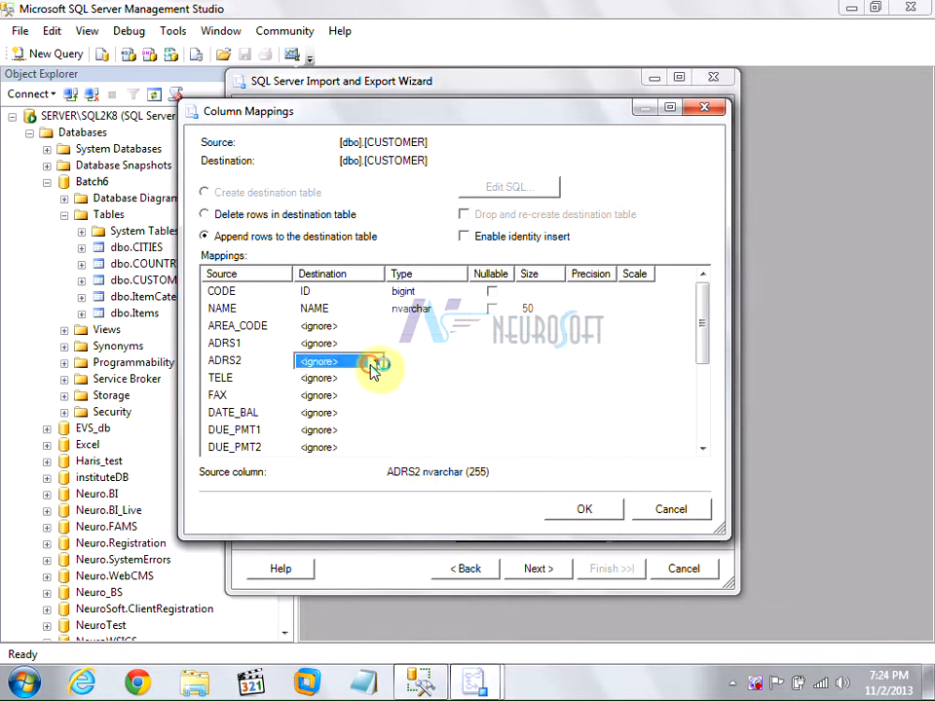
pyautogui.click(376, 361)
pyautogui.click(363, 395)
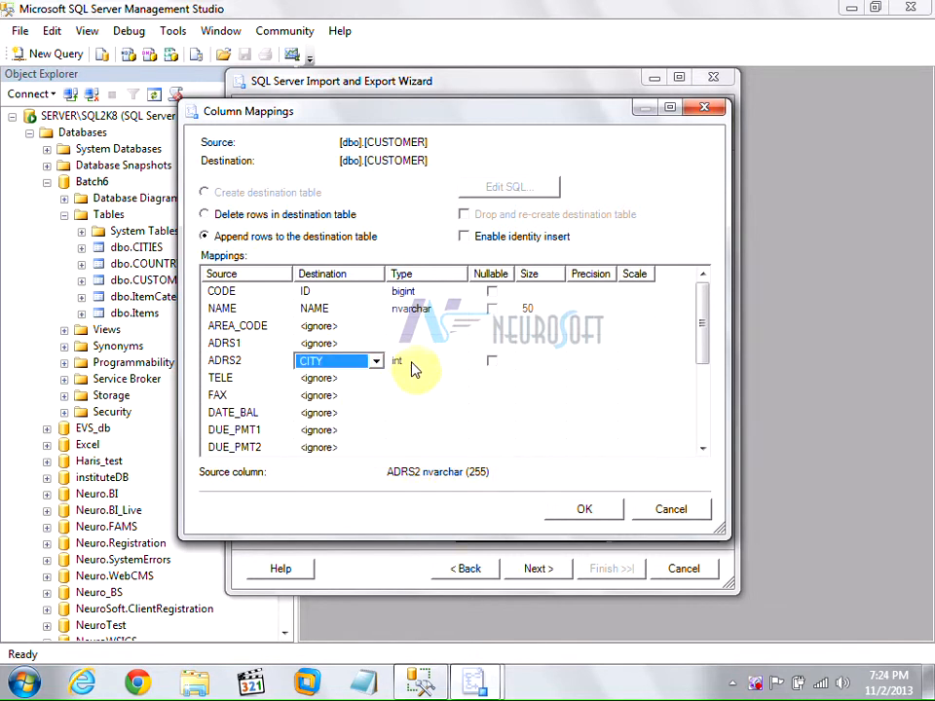
pyautogui.click(413, 366)
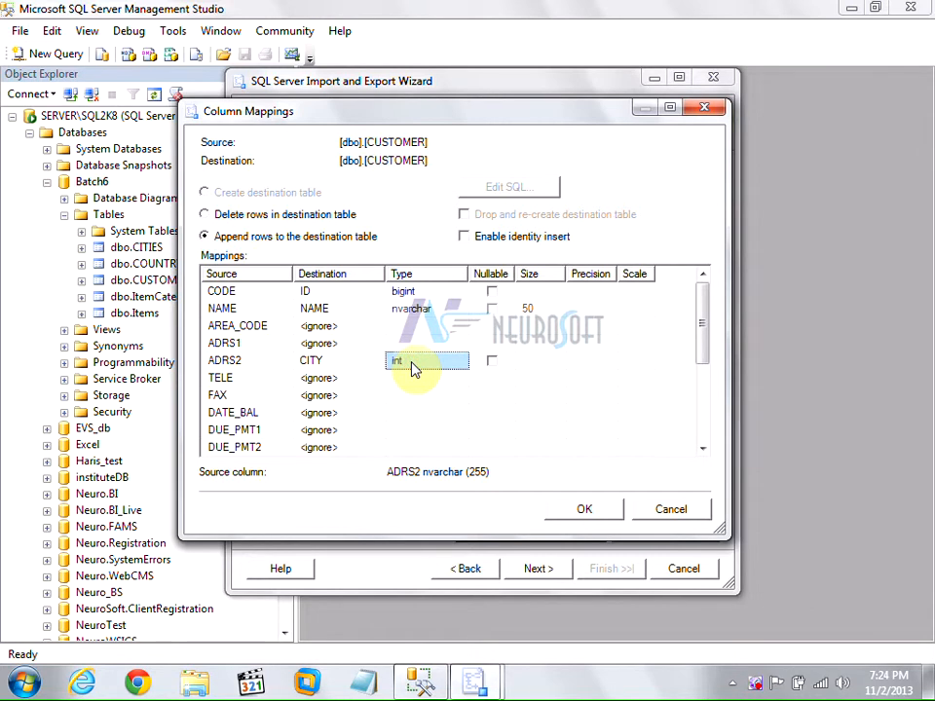
pyautogui.click(371, 363)
pyautogui.click(376, 362)
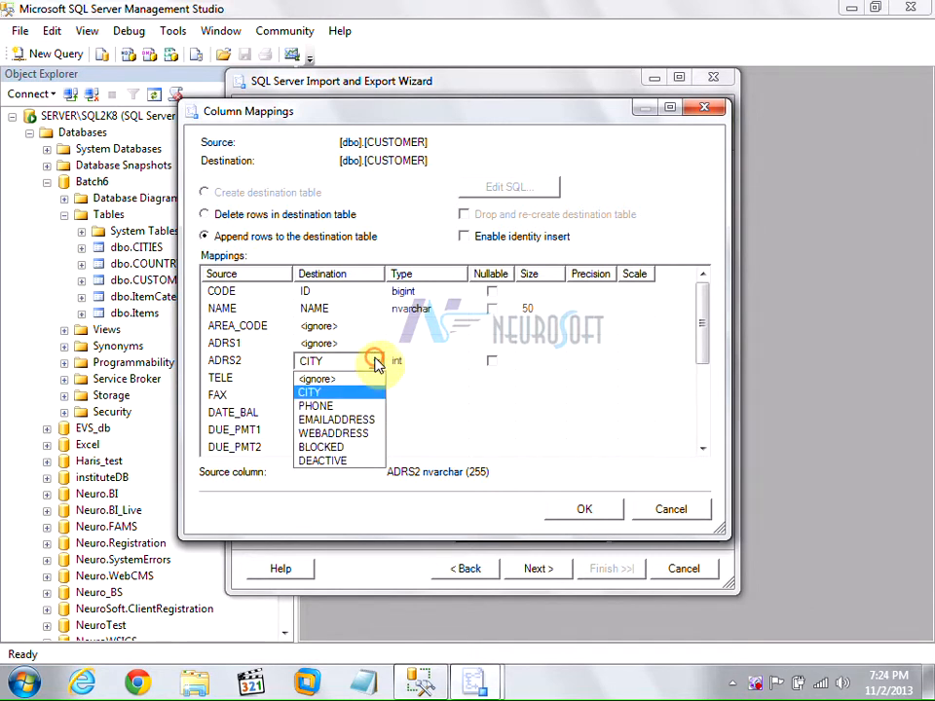
pyautogui.click(369, 379)
pyautogui.click(224, 365)
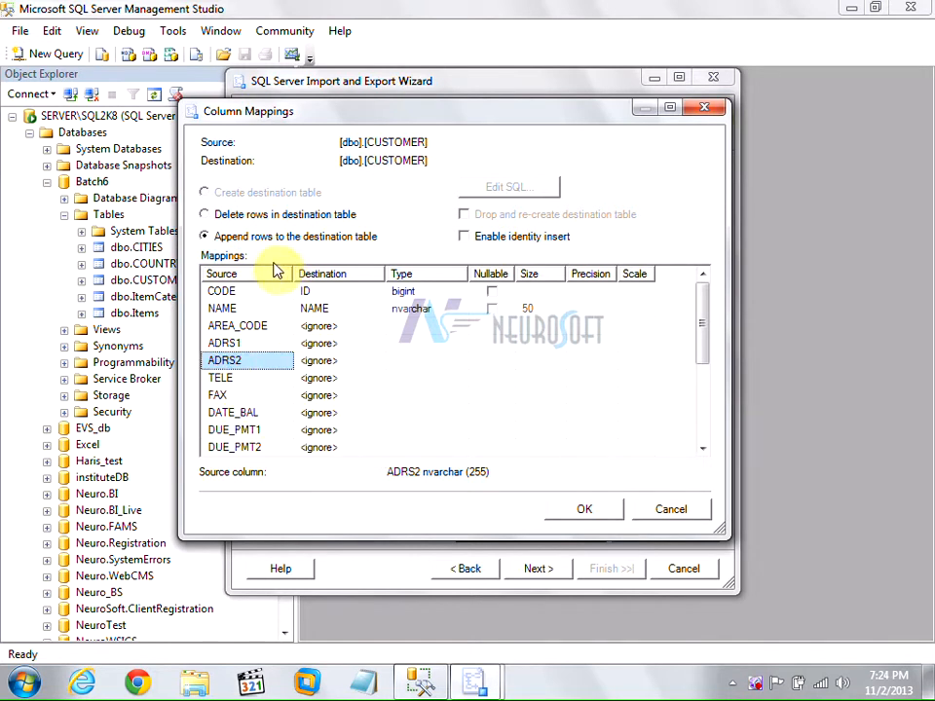
pyautogui.click(204, 214)
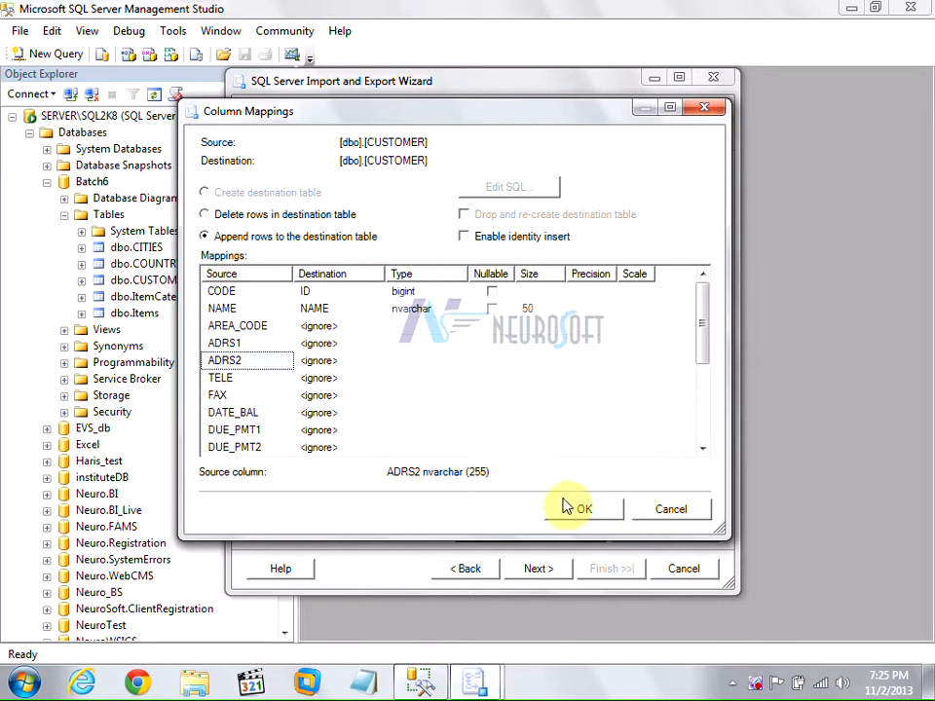
pyautogui.click(659, 516)
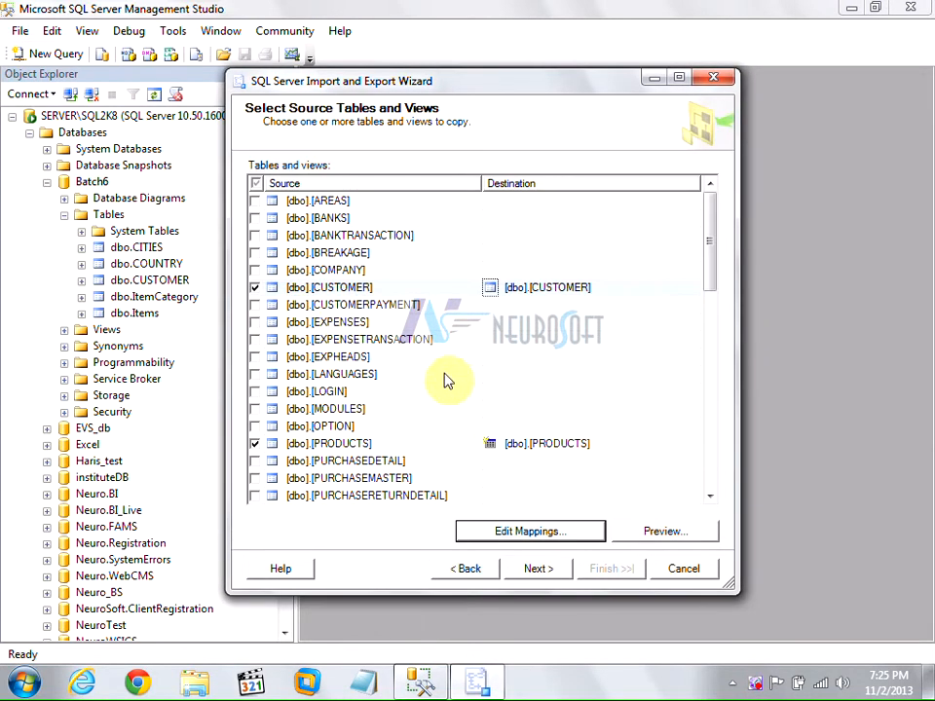
# Untick CUSTOMER and change PRODUCTS' destination to [dbo].[Items], then bring up its mappings.
pyautogui.click(254, 290)
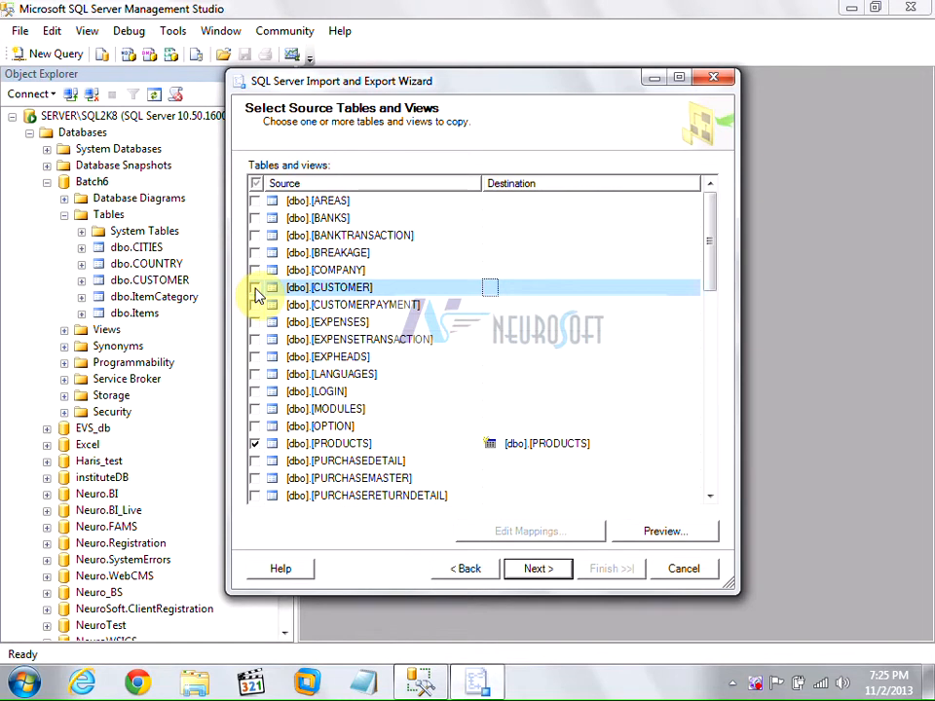
pyautogui.click(346, 445)
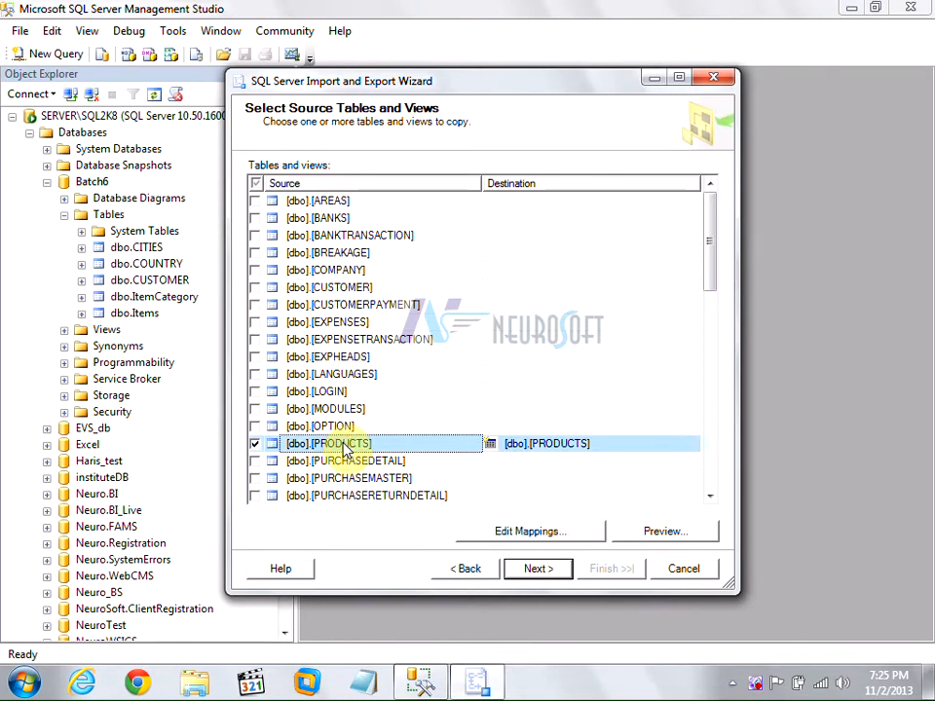
pyautogui.click(657, 445)
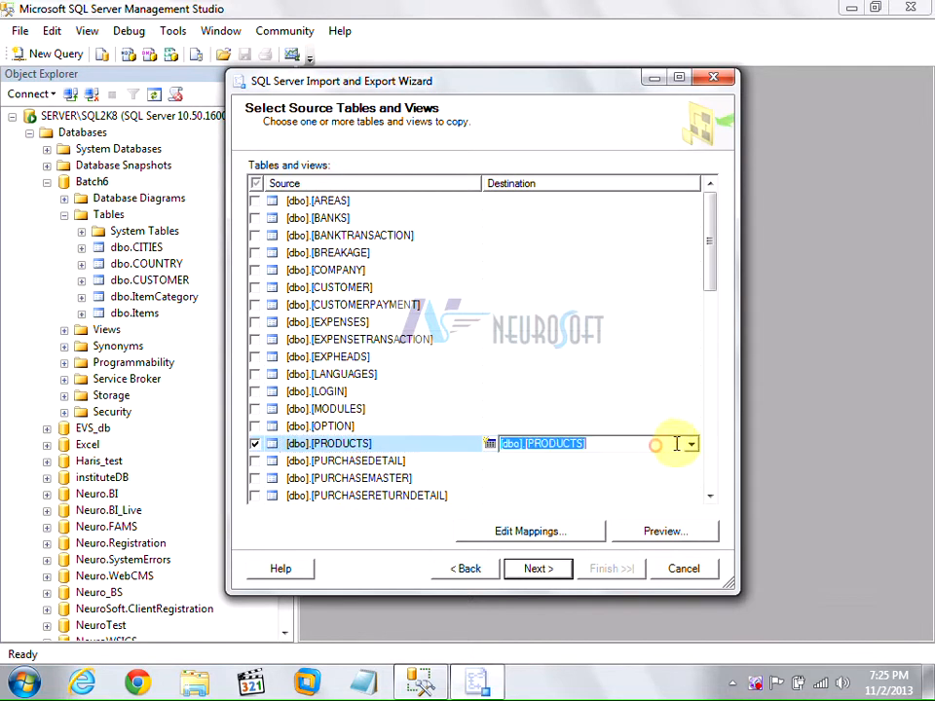
pyautogui.click(689, 445)
pyautogui.click(574, 517)
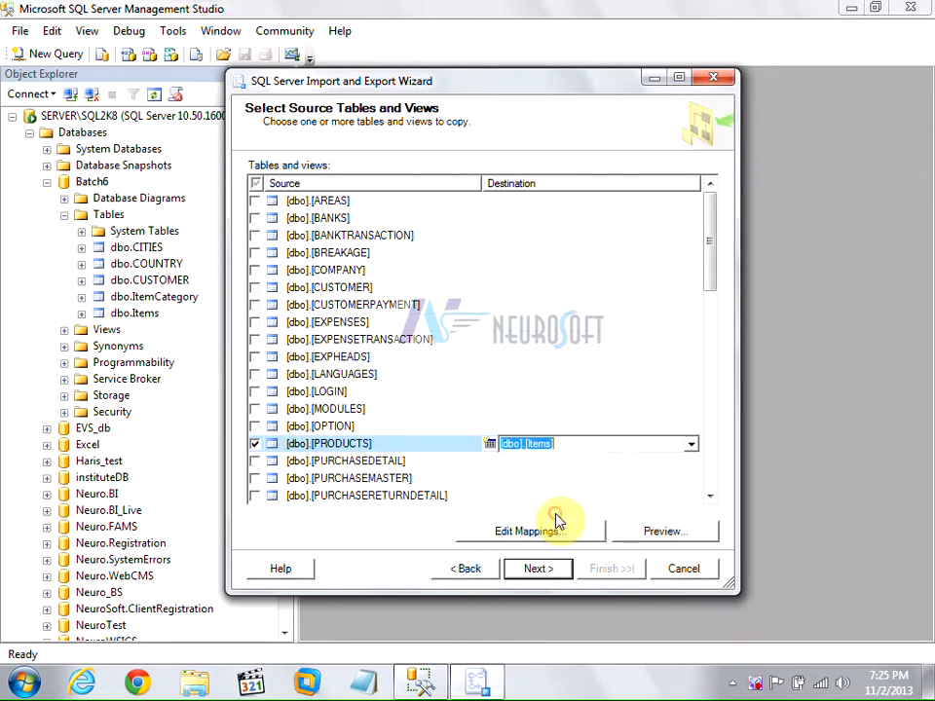
pyautogui.click(446, 443)
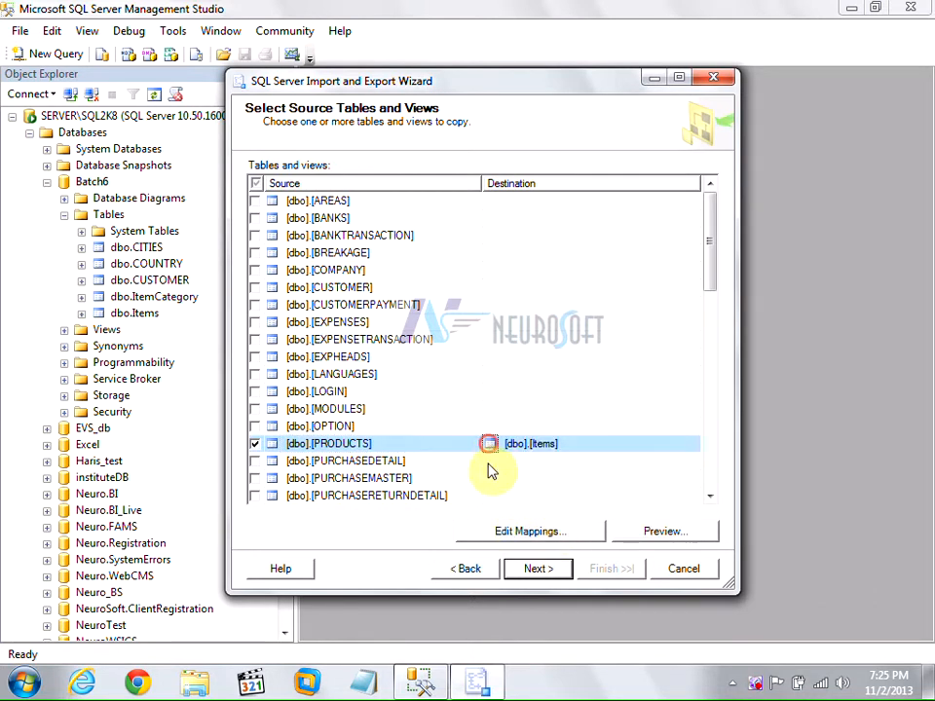
pyautogui.click(526, 532)
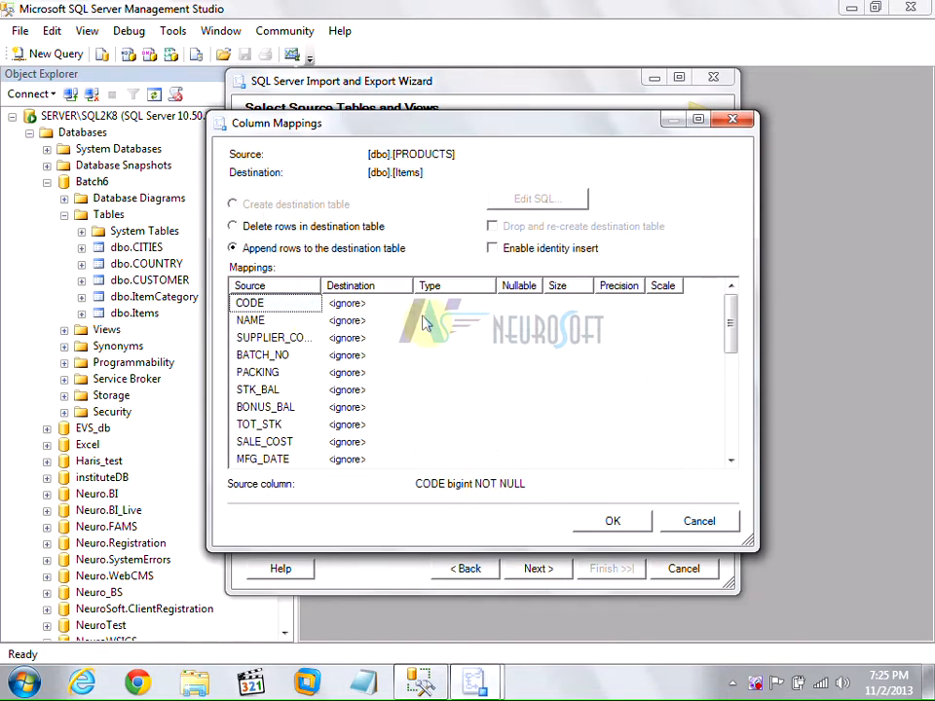
# Map PRODUCTS' CODE column to ID and NAME to ItemName.
pyautogui.moveTo(735, 327)
pyautogui.mouseDown()
pyautogui.moveTo(734, 434)
pyautogui.moveTo(734, 321)
pyautogui.mouseUp()
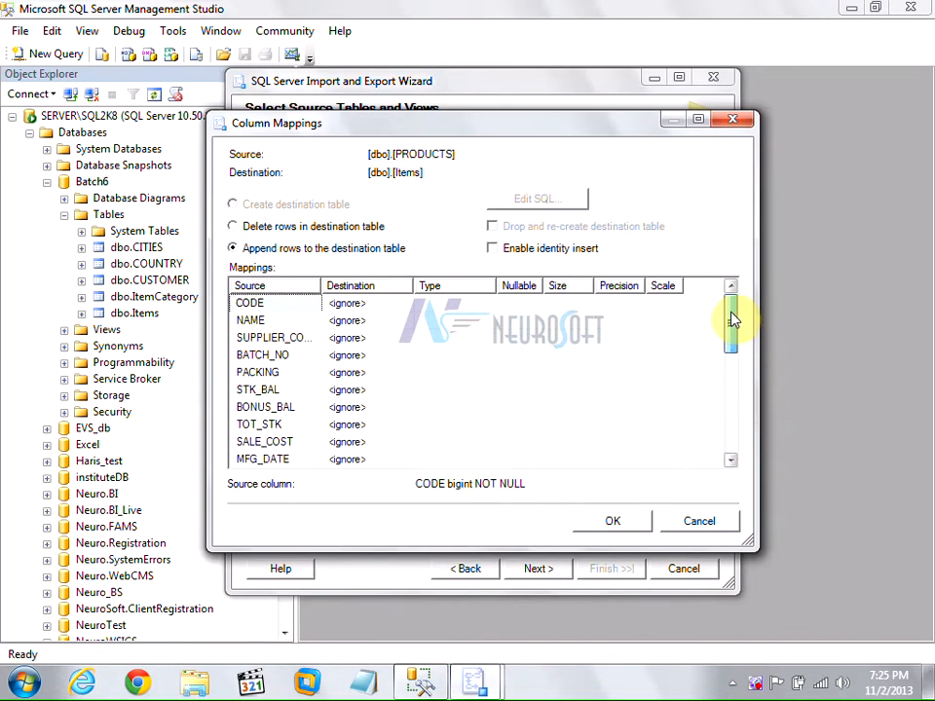
pyautogui.click(405, 303)
pyautogui.click(405, 306)
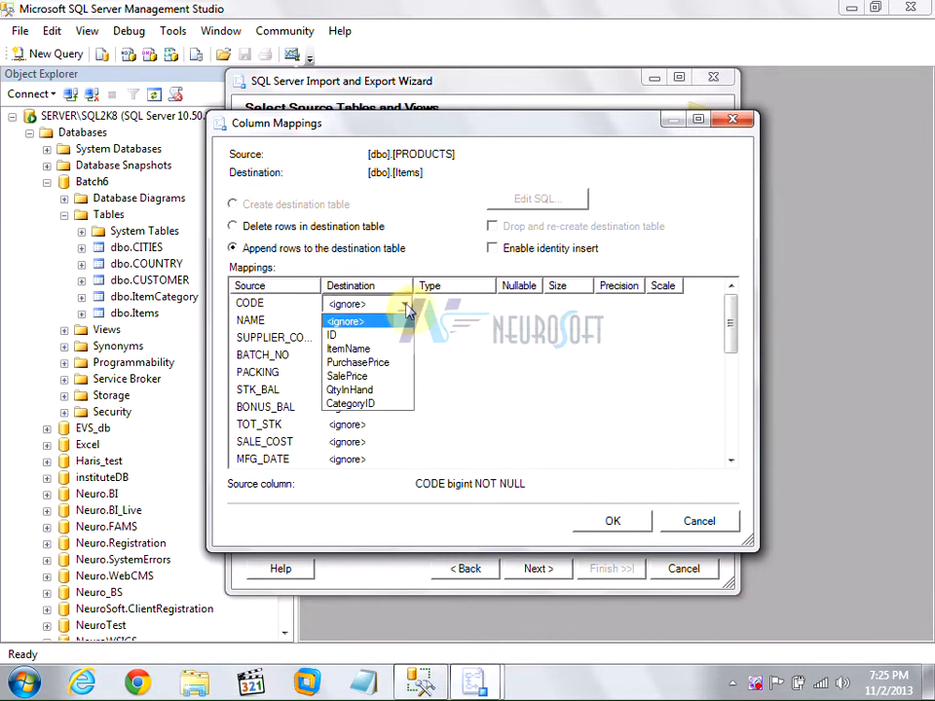
pyautogui.click(331, 335)
pyautogui.click(272, 319)
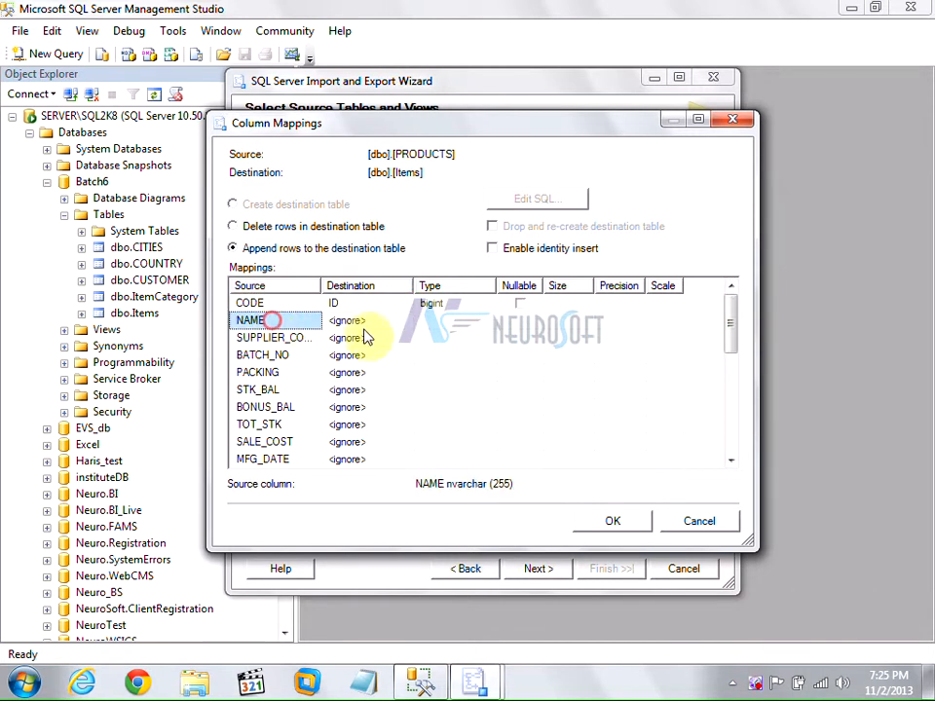
pyautogui.click(361, 320)
pyautogui.click(405, 320)
pyautogui.click(380, 353)
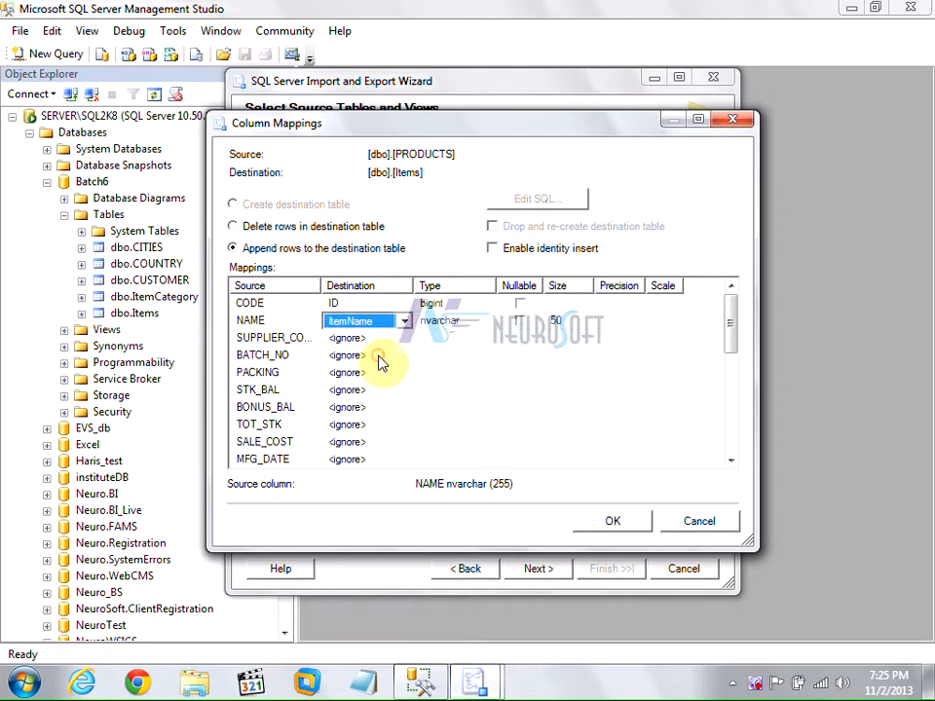
# Leave SUPPLIER_CODE and PURC_COST ignored, then cancel the Column Mappings dialog.
pyautogui.click(290, 341)
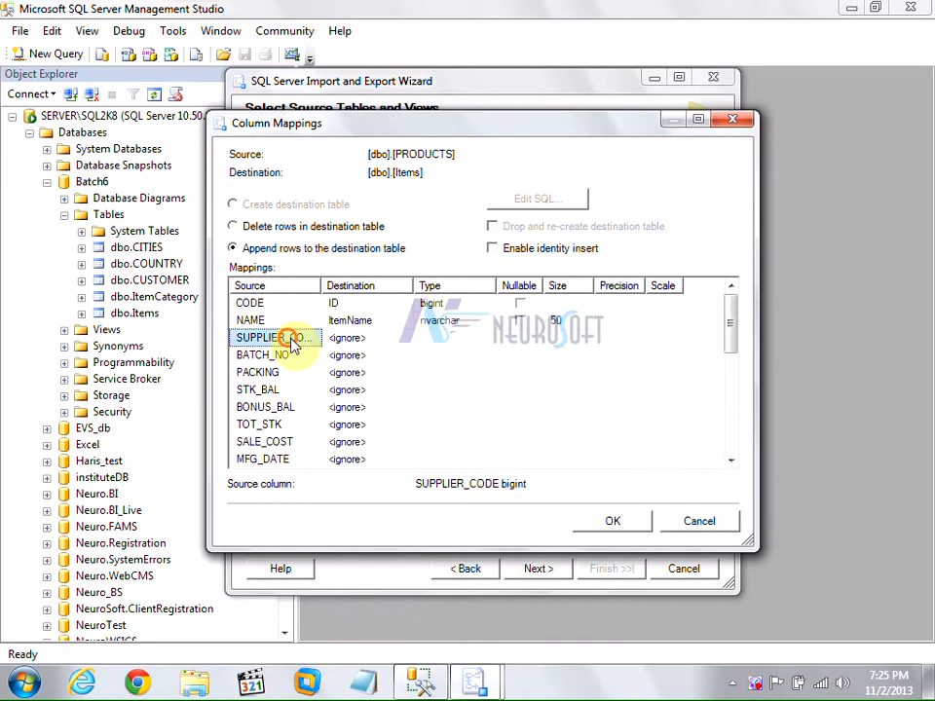
pyautogui.click(403, 341)
pyautogui.click(405, 339)
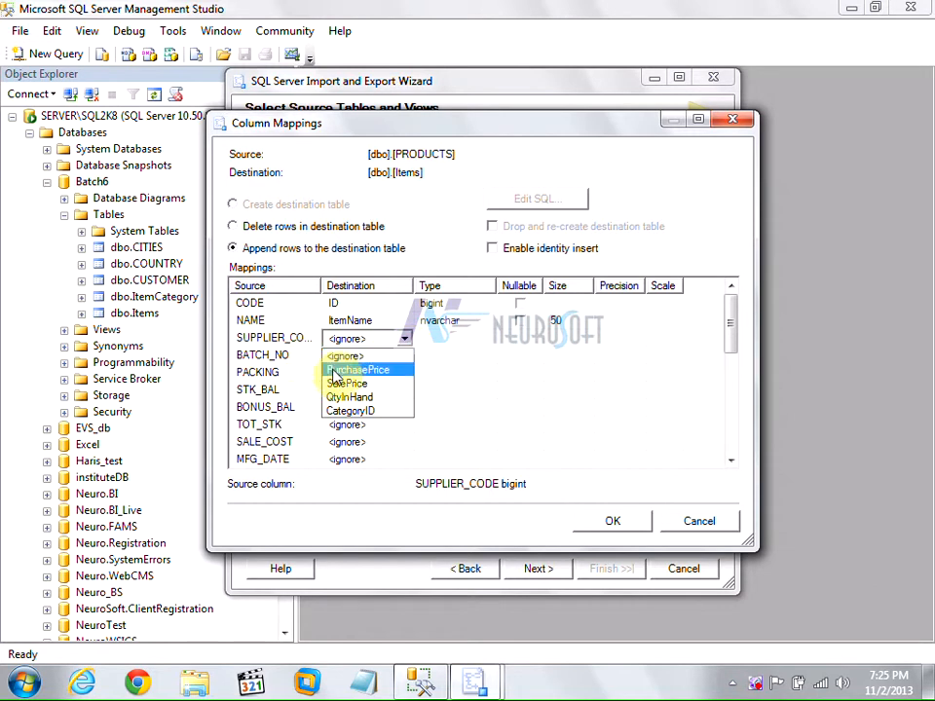
pyautogui.click(272, 357)
pyautogui.click(272, 388)
pyautogui.scroll(-1, 277, 404)
pyautogui.scroll(-3, 280, 406)
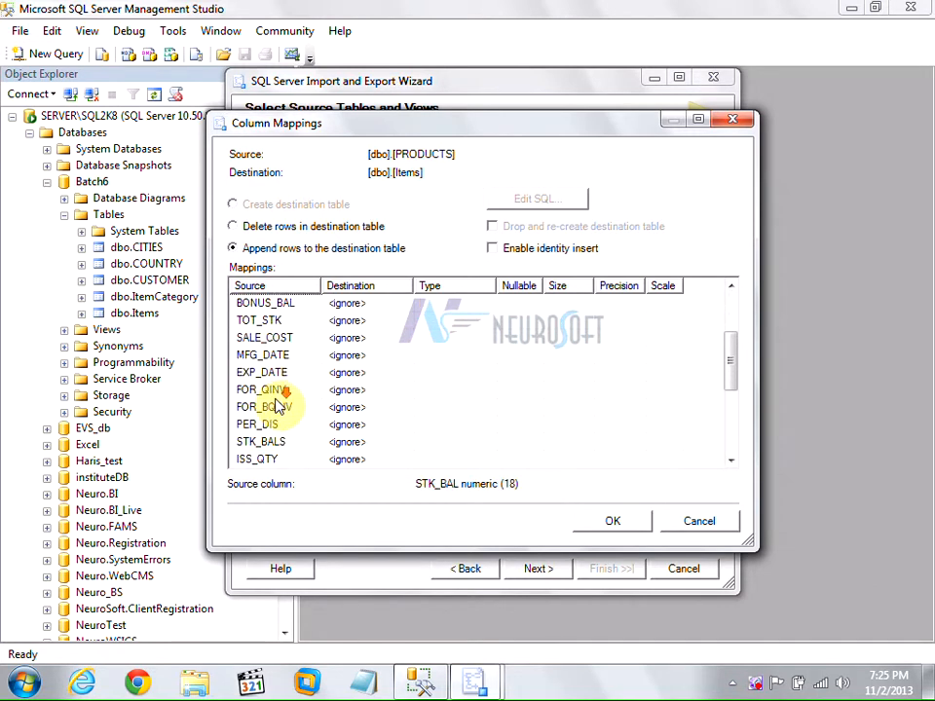
pyautogui.click(391, 391)
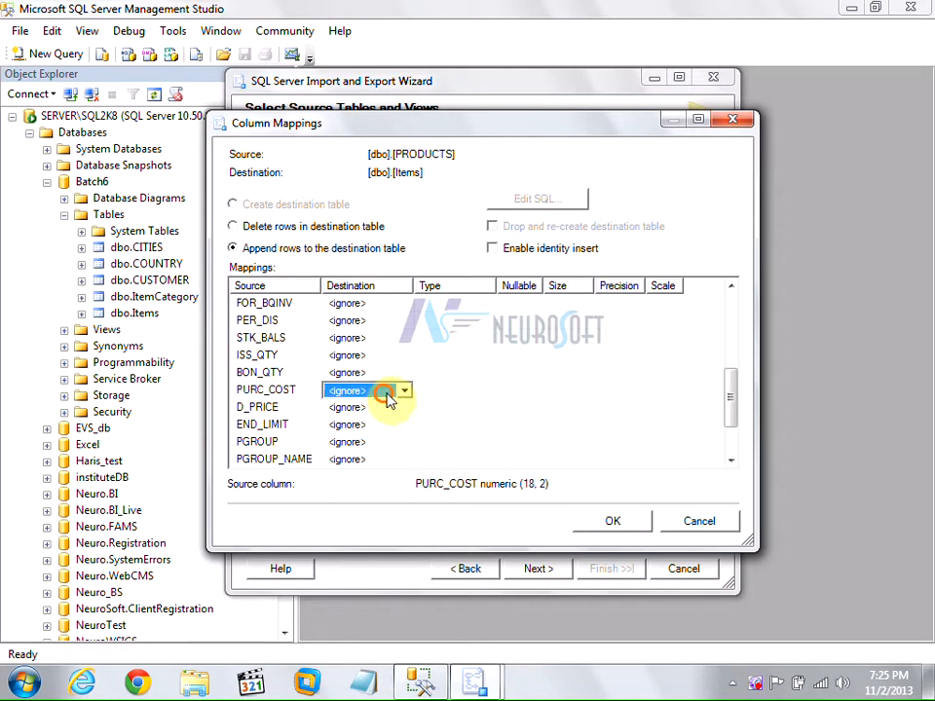
pyautogui.click(403, 390)
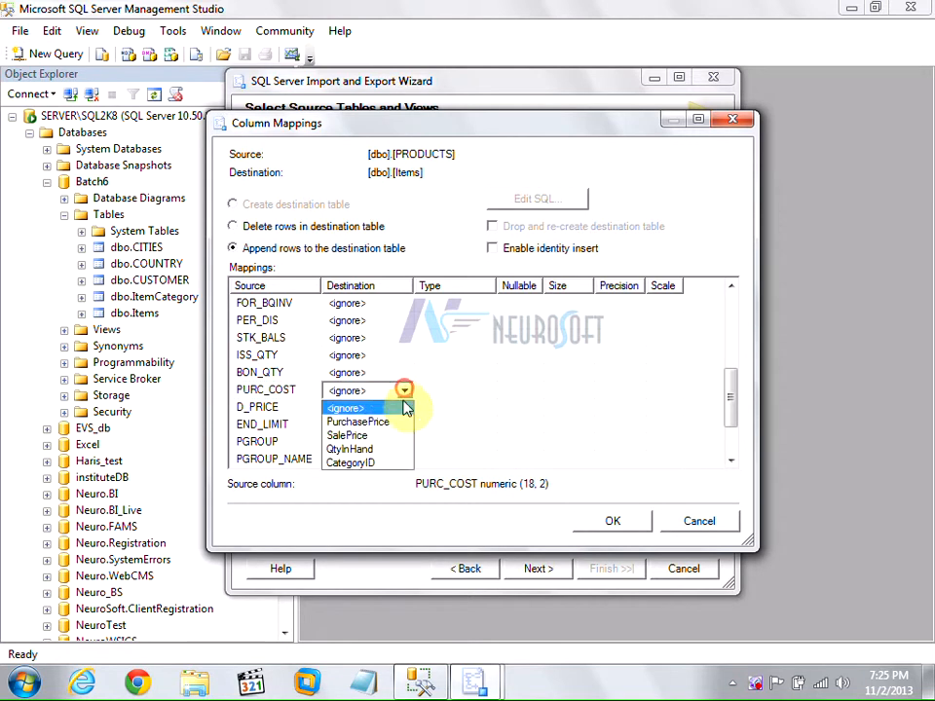
pyautogui.click(277, 410)
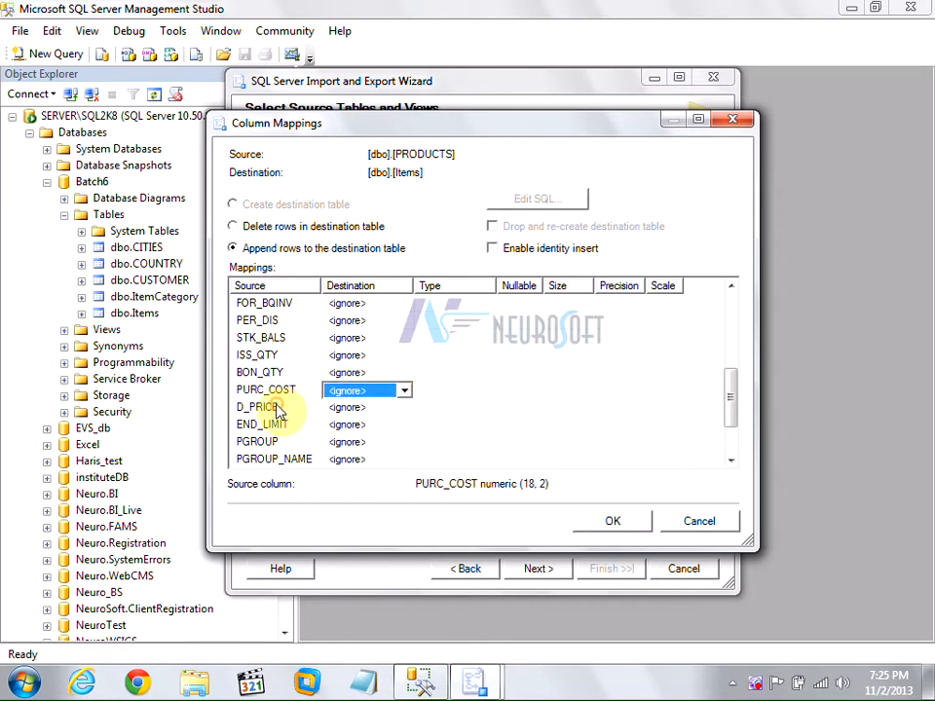
pyautogui.click(278, 410)
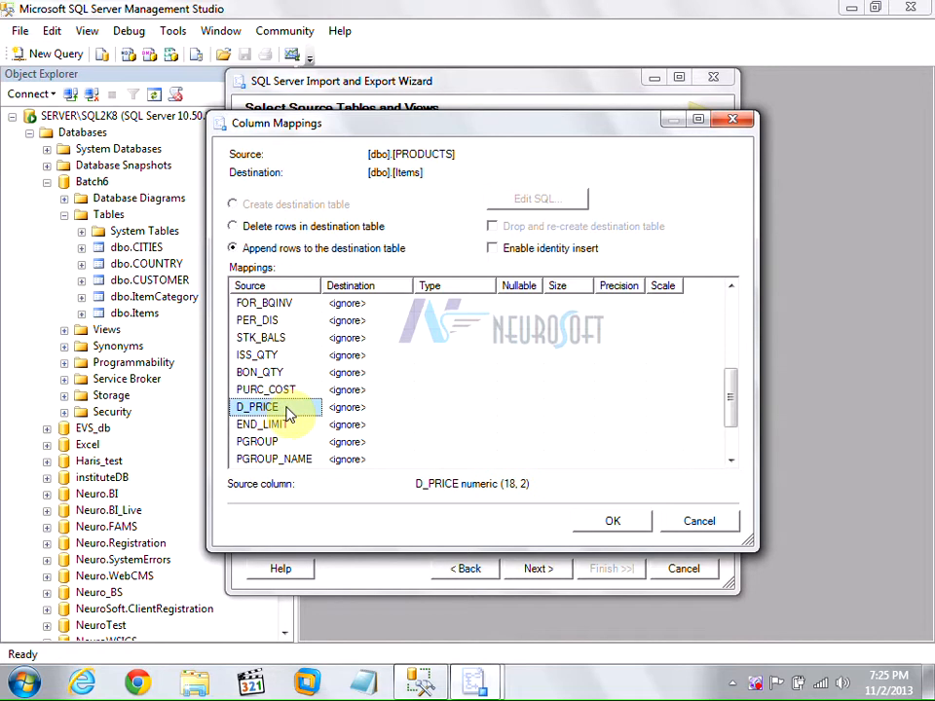
pyautogui.scroll(-2, 400, 418)
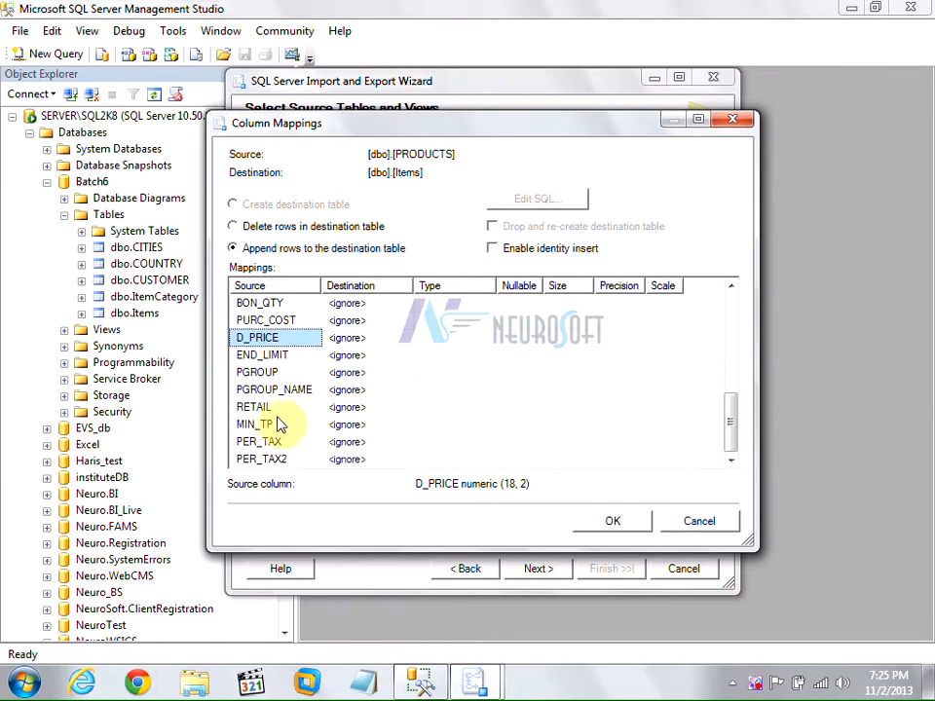
pyautogui.scroll(5, 279, 418)
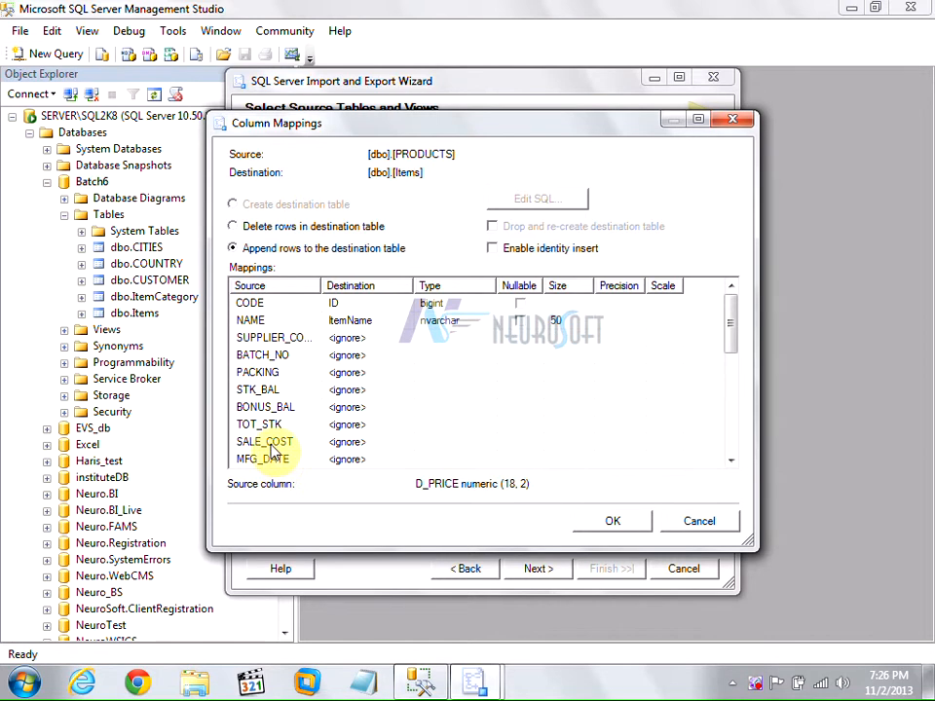
pyautogui.click(691, 519)
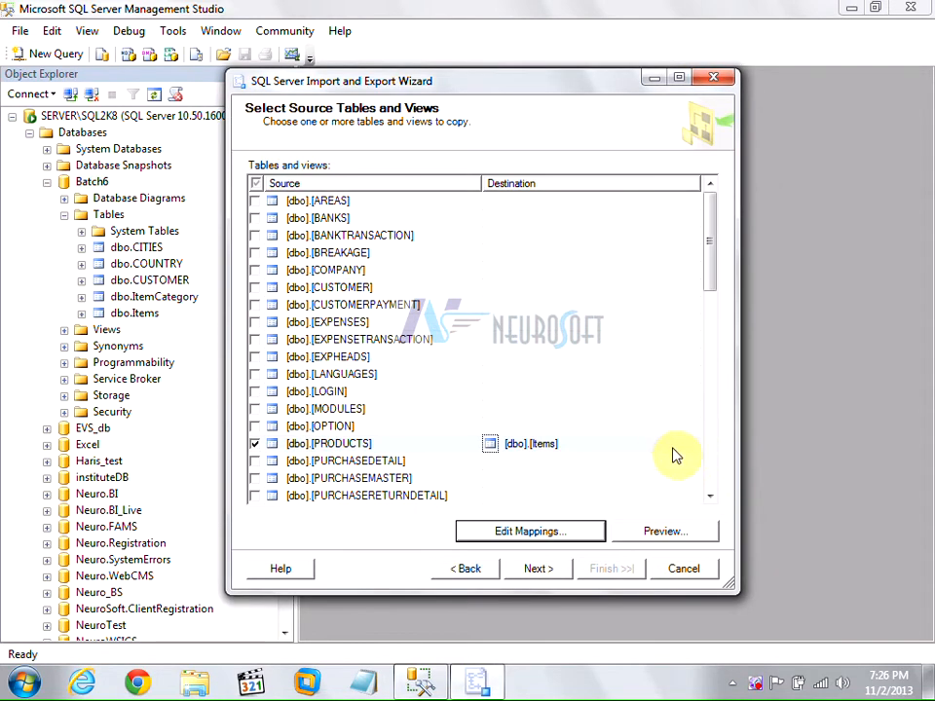
# Keep PRODUCTS ticked with OPTION unticked, and rewrite PRODUCTS' destination table name.
pyautogui.click(687, 444)
pyautogui.click(691, 444)
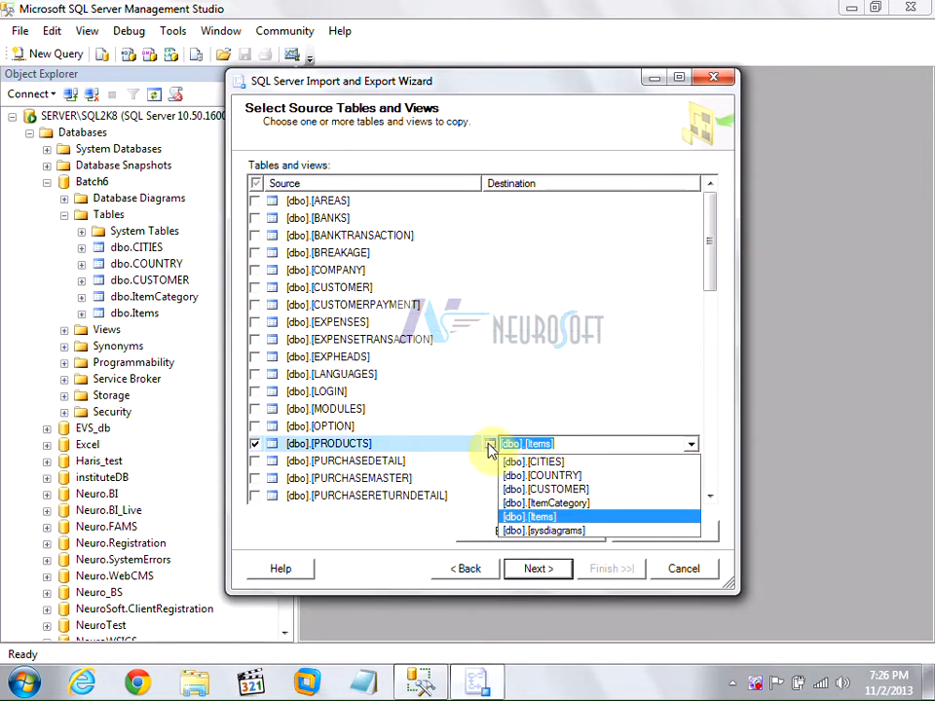
pyautogui.click(546, 441)
pyautogui.press('Delete')
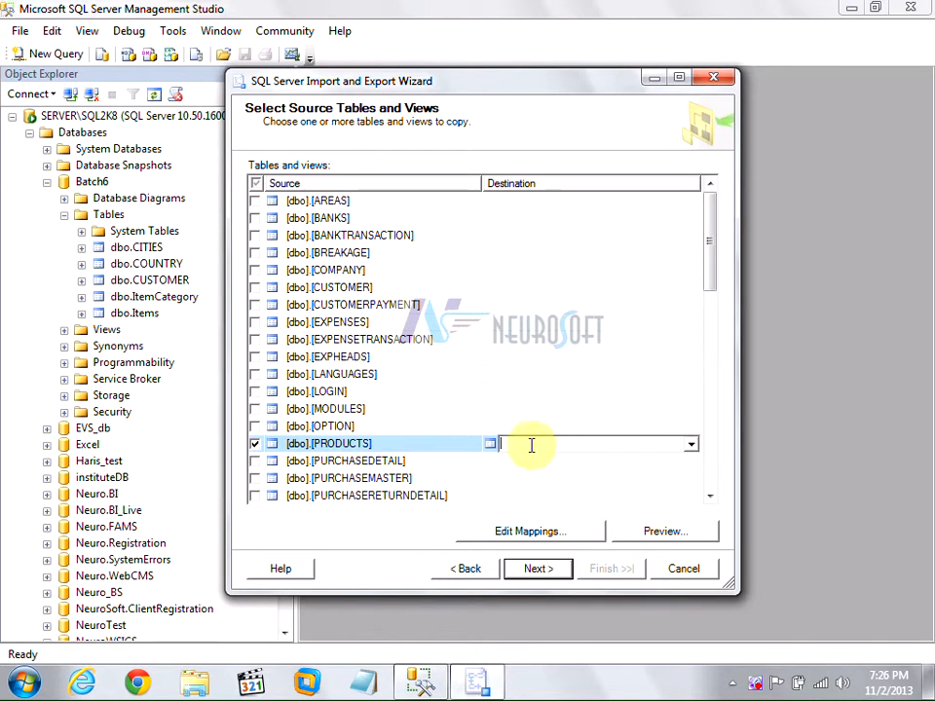
pyautogui.click(255, 445)
pyautogui.click(255, 445)
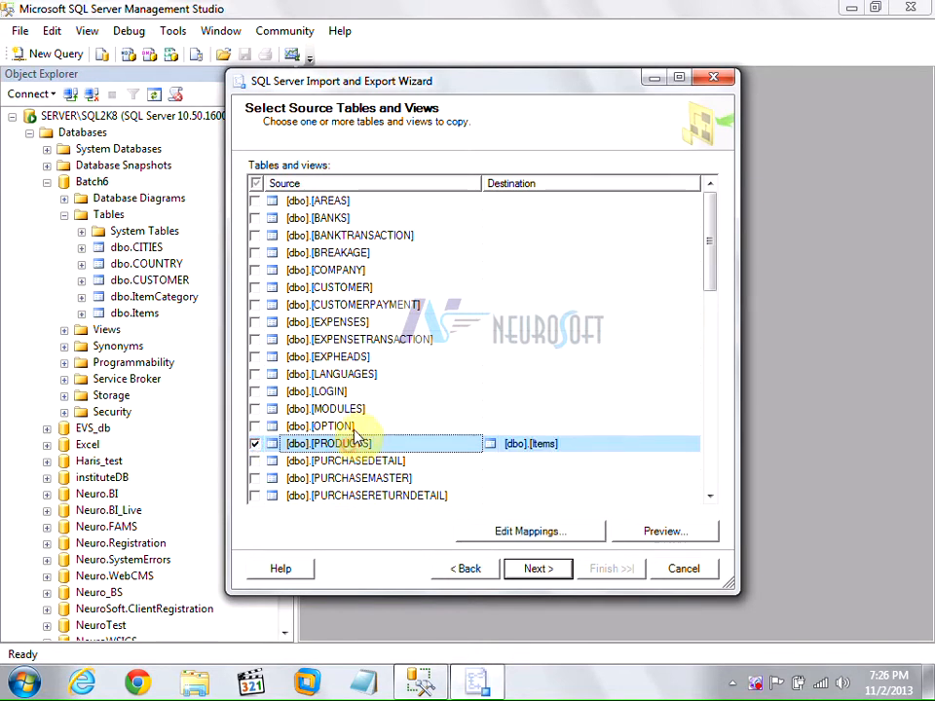
pyautogui.click(353, 428)
pyautogui.click(255, 445)
pyautogui.click(255, 428)
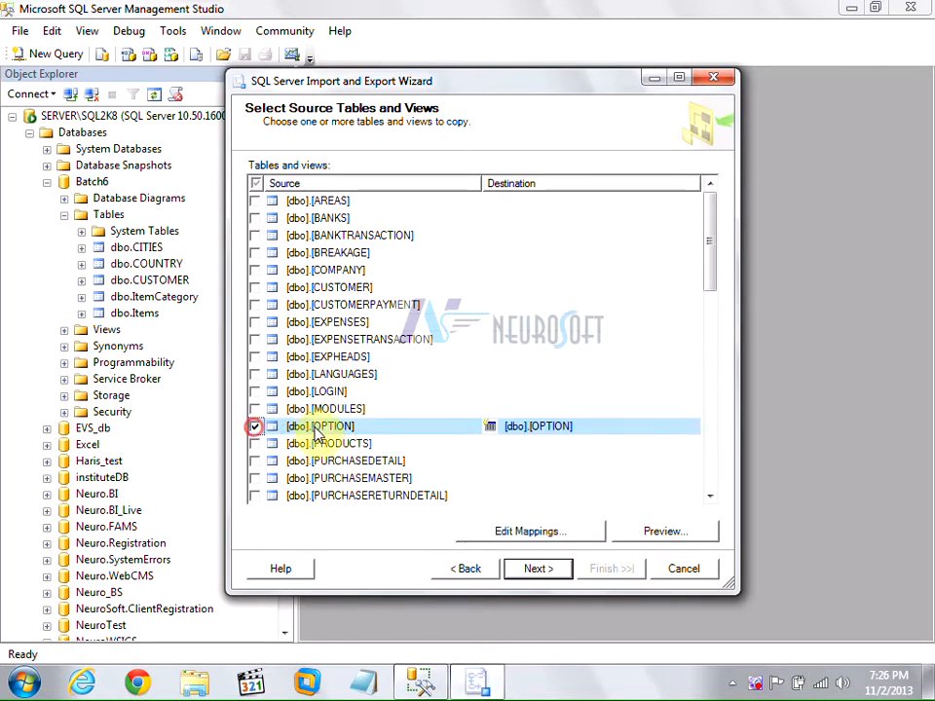
pyautogui.click(256, 428)
pyautogui.click(256, 445)
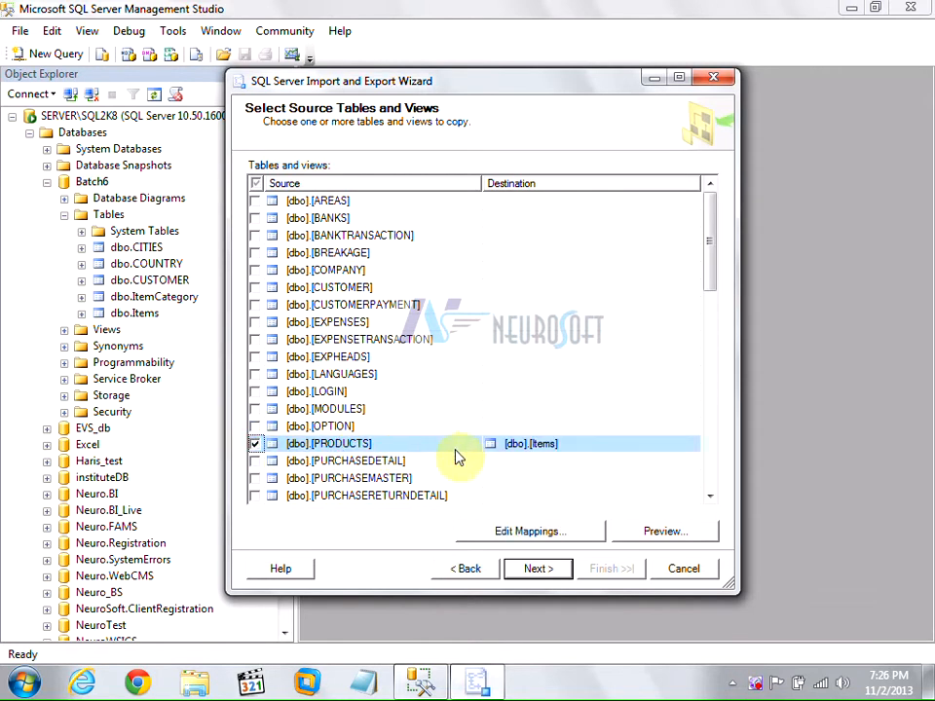
pyautogui.click(538, 444)
pyautogui.click(547, 444)
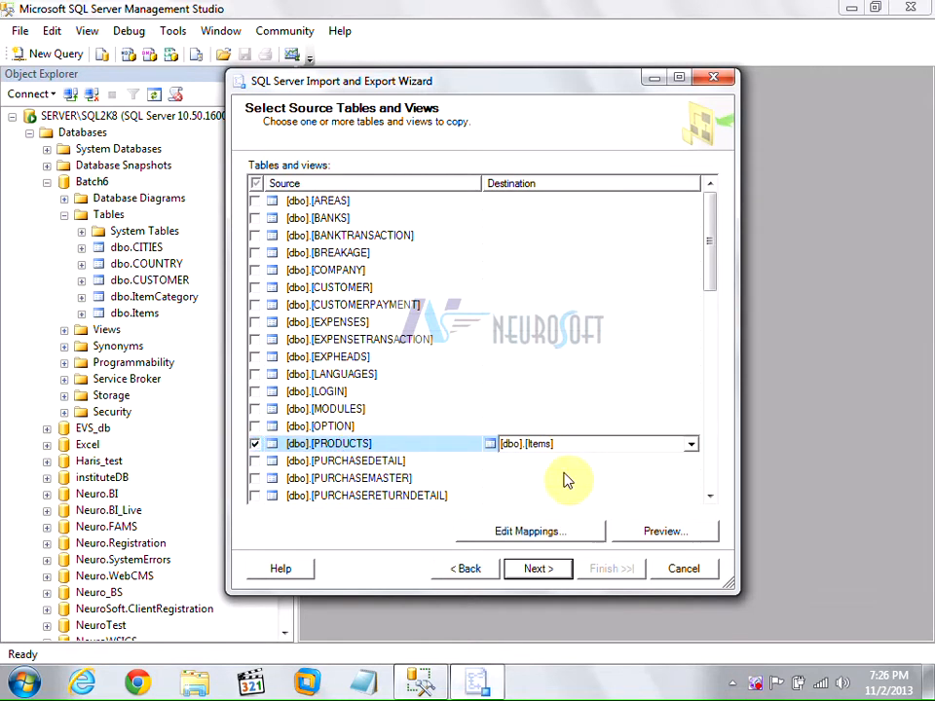
pyautogui.write('PRODUCTS')
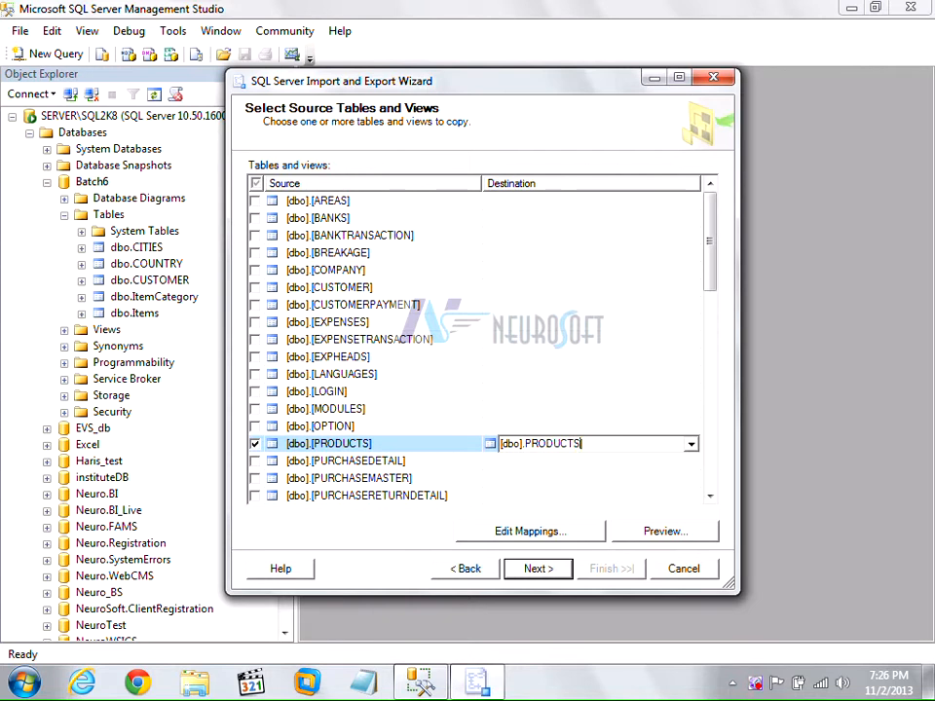
pyautogui.click(402, 446)
# Add SALEDETAIL, SALEMASTER and SALESMAN to the copy list and continue.
pyautogui.scroll(-3, 404, 449)
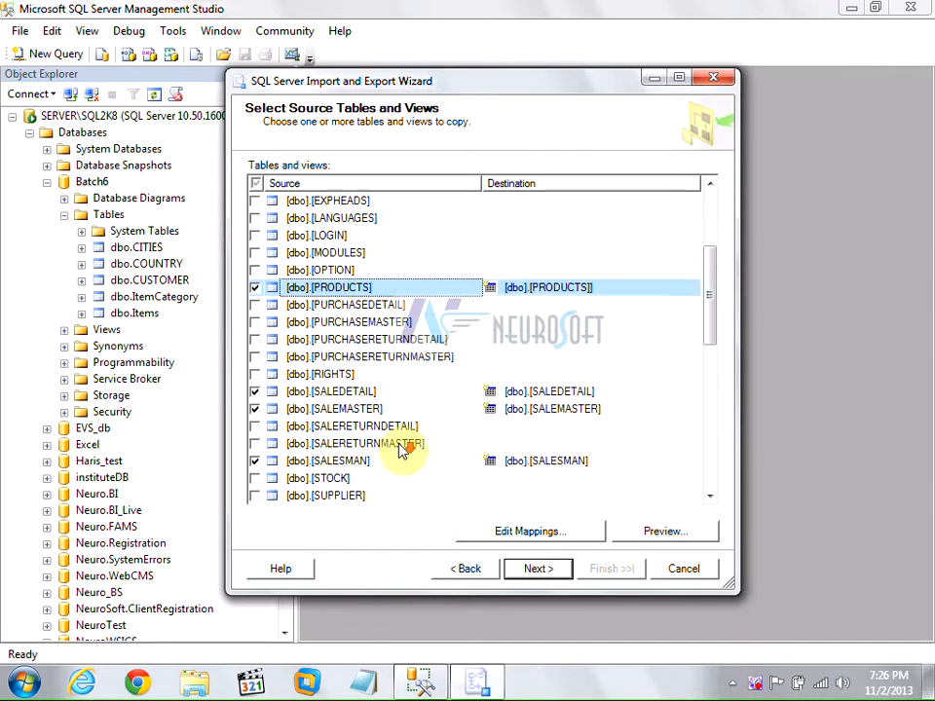
pyautogui.click(404, 391)
pyautogui.click(391, 409)
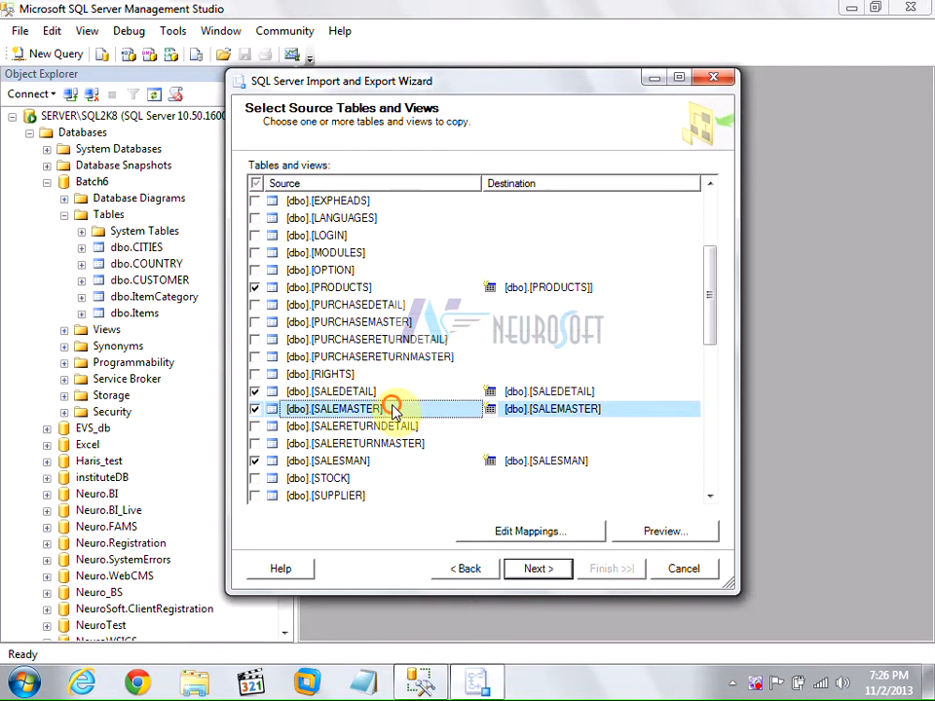
pyautogui.scroll(-2, 394, 409)
pyautogui.click(403, 357)
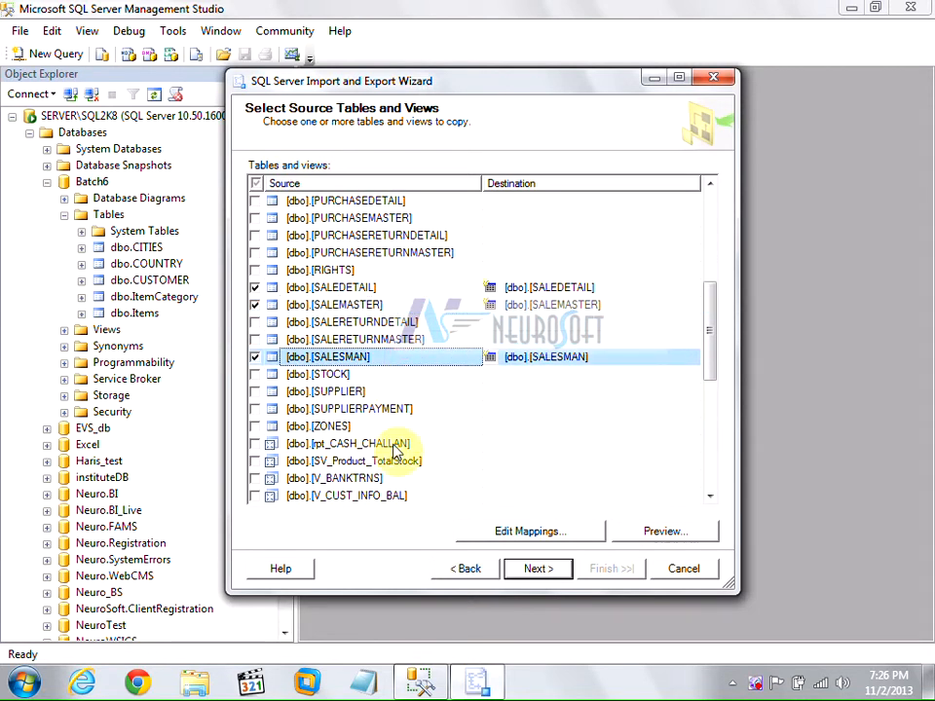
pyautogui.click(530, 574)
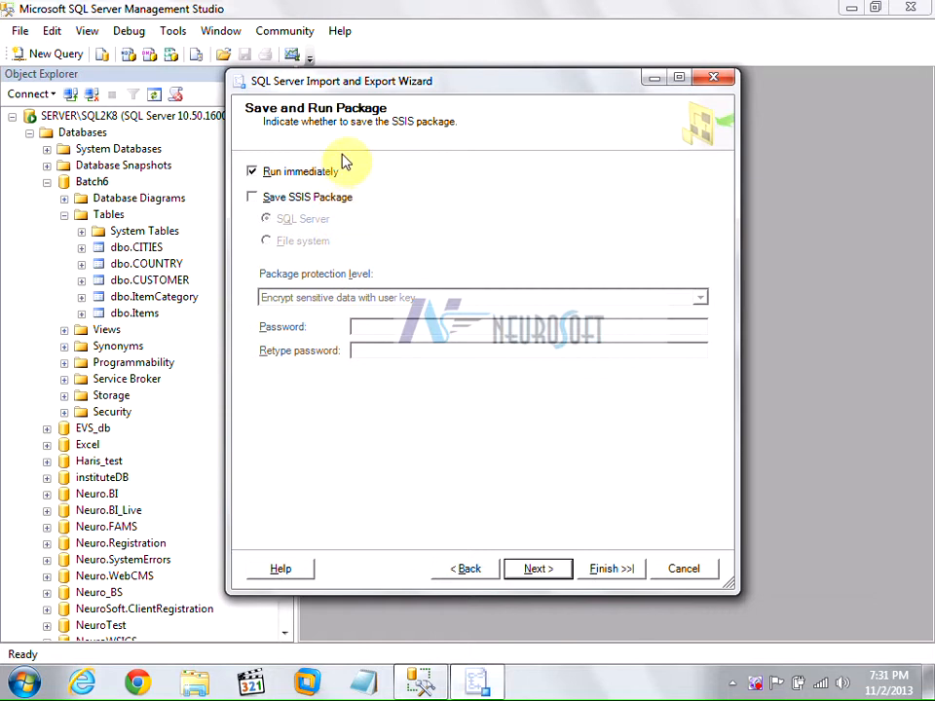
# Leave the SSIS package unsaved with Run immediately on, after trying the server-storage protection level.
pyautogui.click(308, 202)
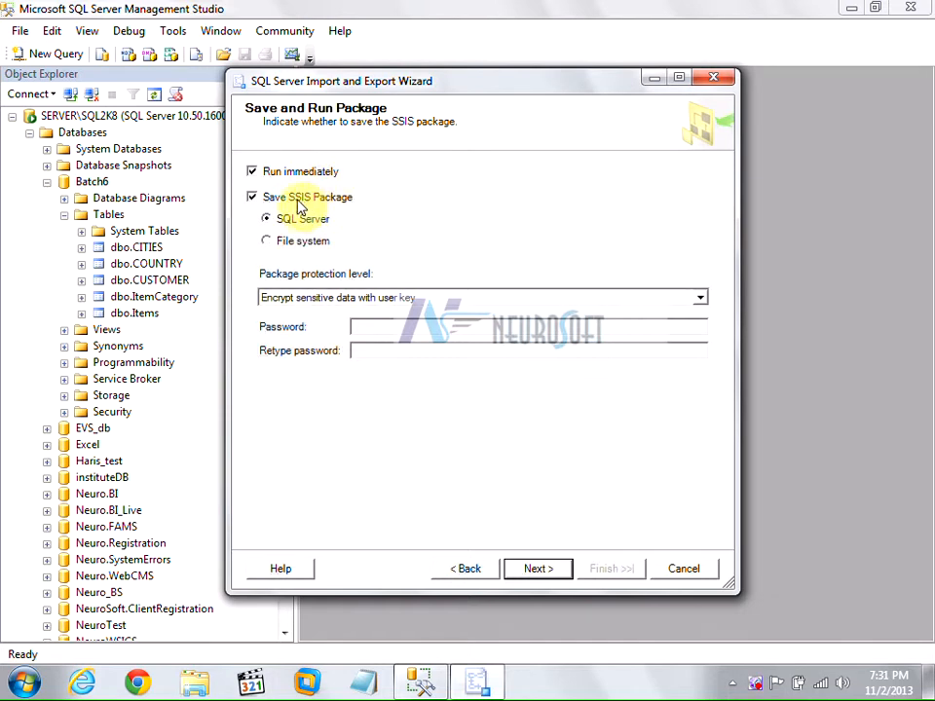
pyautogui.click(328, 297)
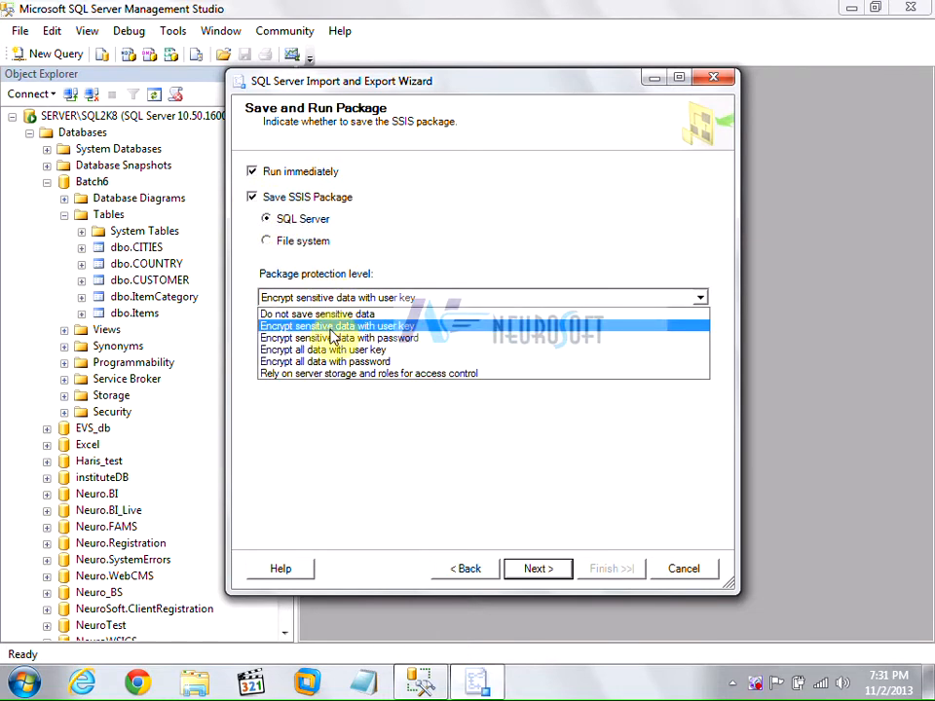
pyautogui.click(326, 374)
pyautogui.click(252, 197)
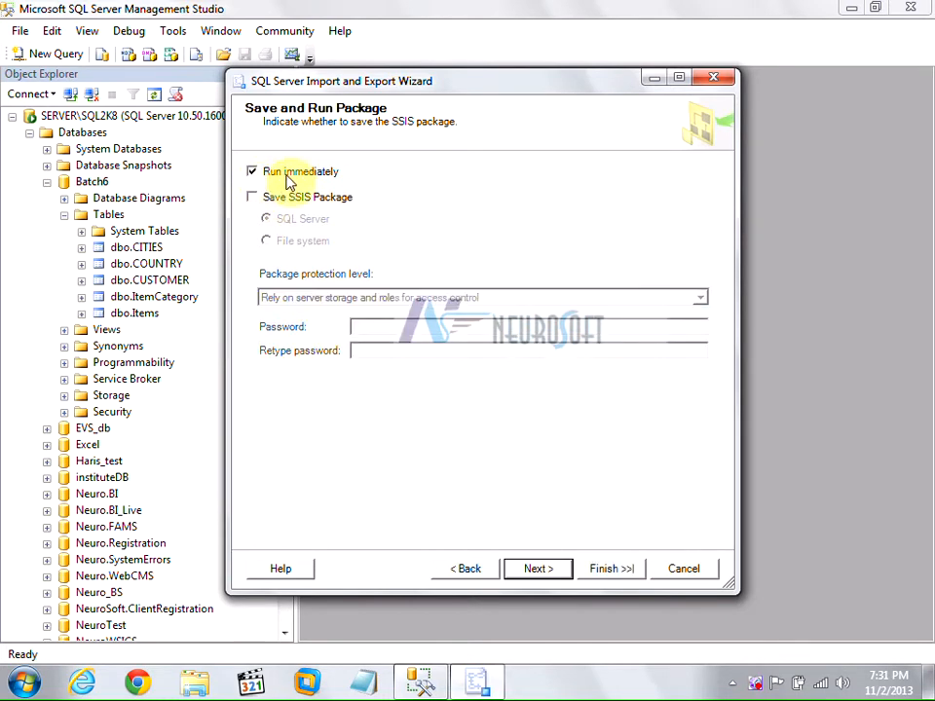
pyautogui.click(530, 575)
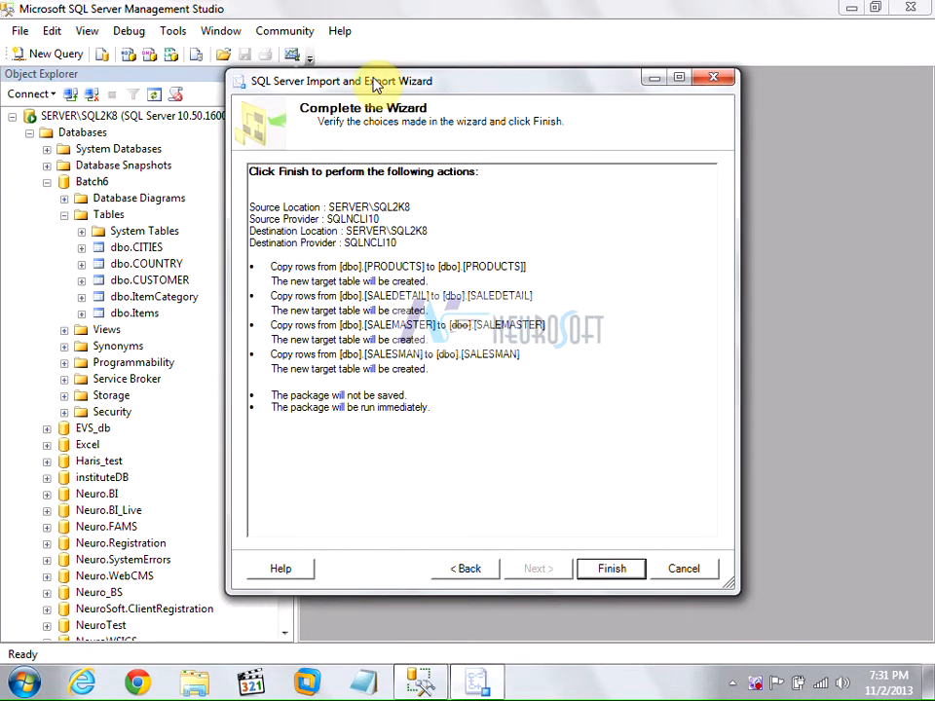
# Review the four table-copy summary lines and run the package, which fails on 'Destination - PRODUCTS '.
pyautogui.moveTo(380, 80); pyautogui.dragTo(330, 64)
pyautogui.moveTo(226, 249); pyautogui.dragTo(473, 244)
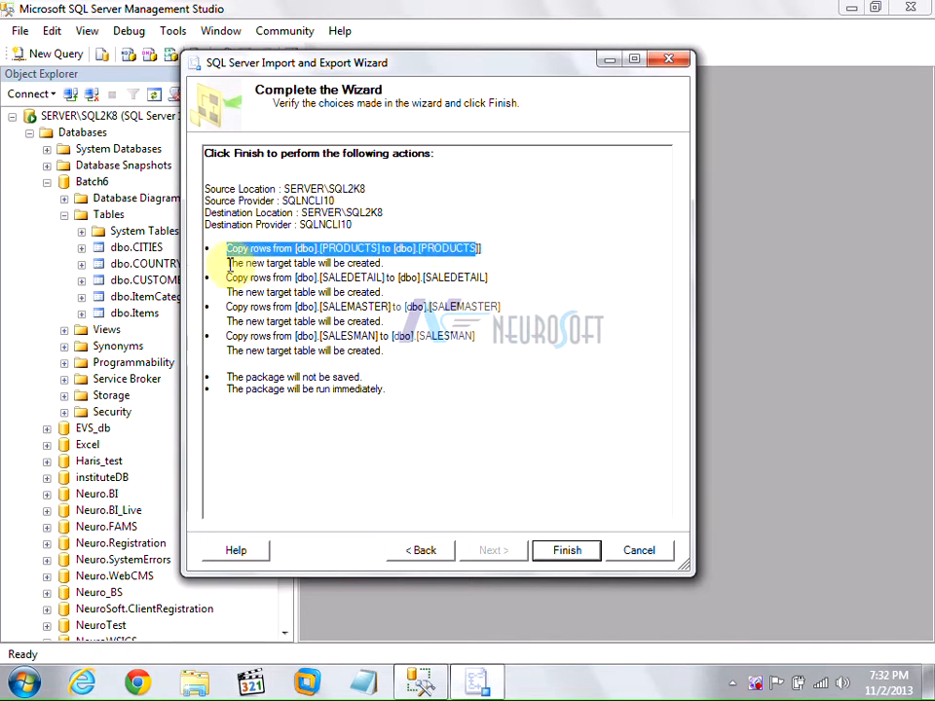
pyautogui.moveTo(227, 263); pyautogui.dragTo(425, 280)
pyautogui.moveTo(318, 307); pyautogui.dragTo(390, 306)
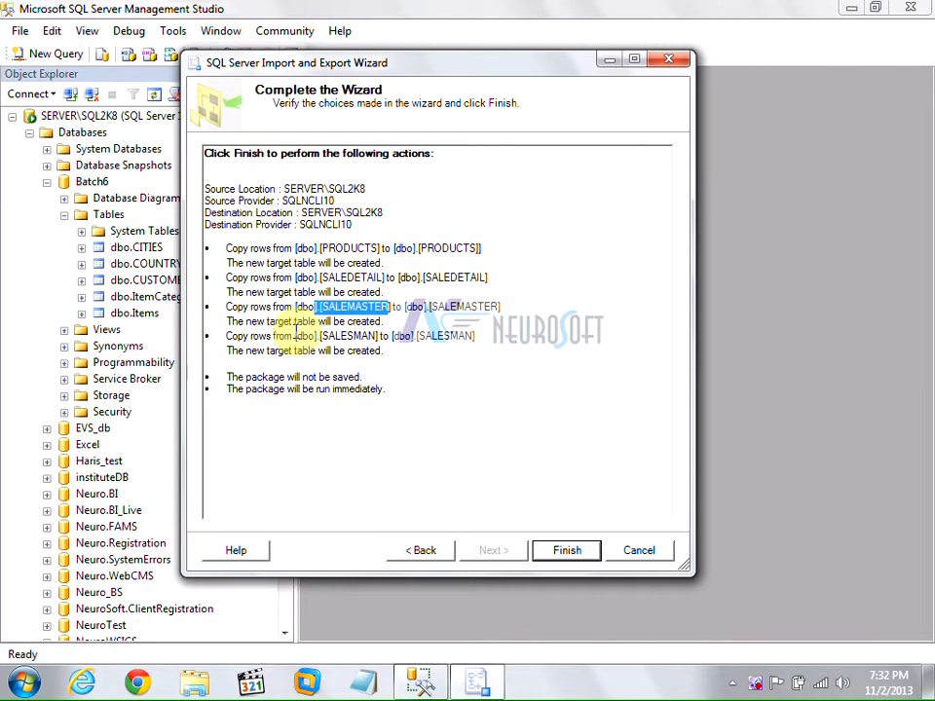
pyautogui.moveTo(295, 336); pyautogui.dragTo(413, 336)
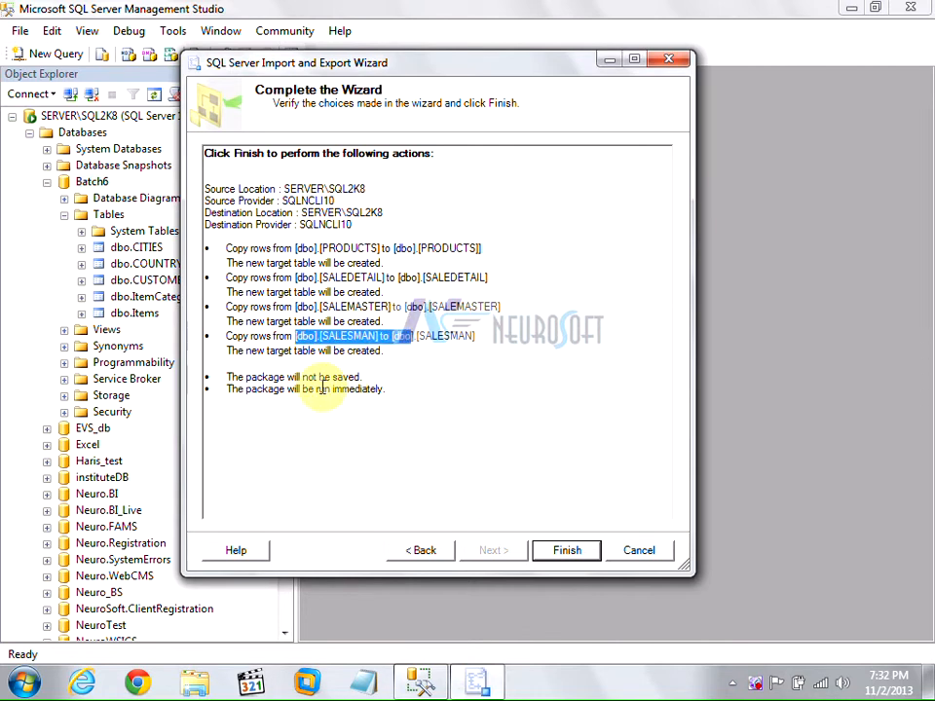
pyautogui.click(553, 550)
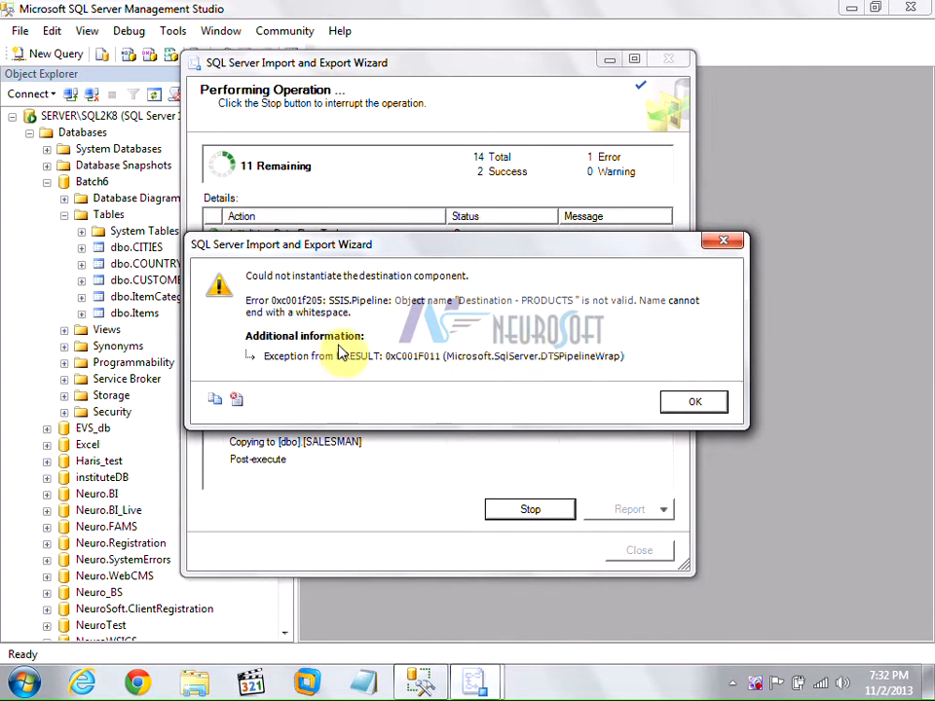
# Dismiss the PRODUCTS destination error, read the Messages report, and go back to the summary.
pyautogui.click(693, 401)
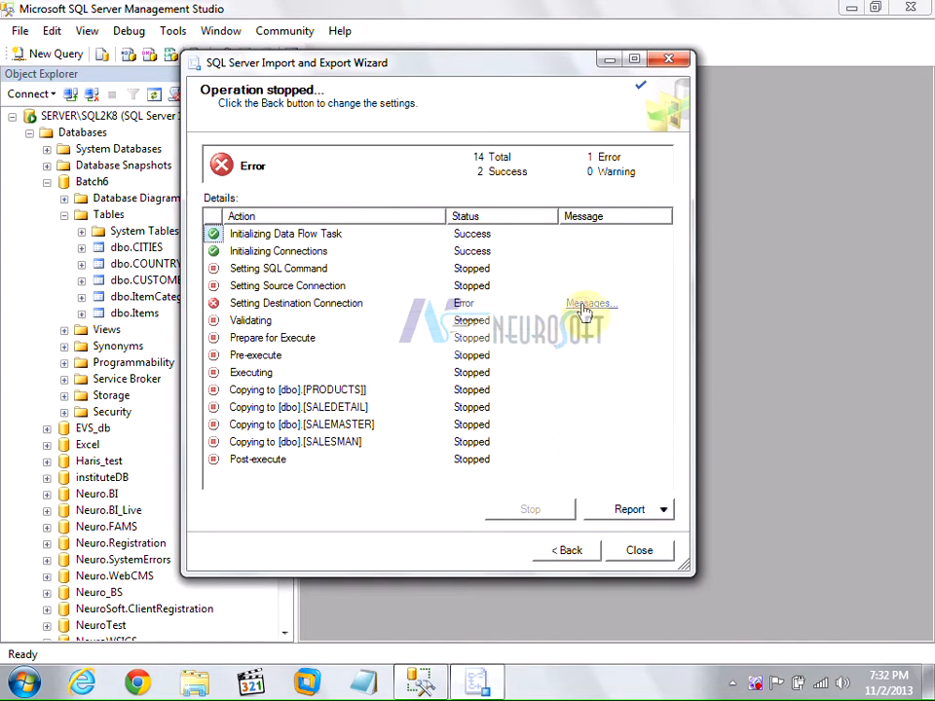
pyautogui.click(576, 304)
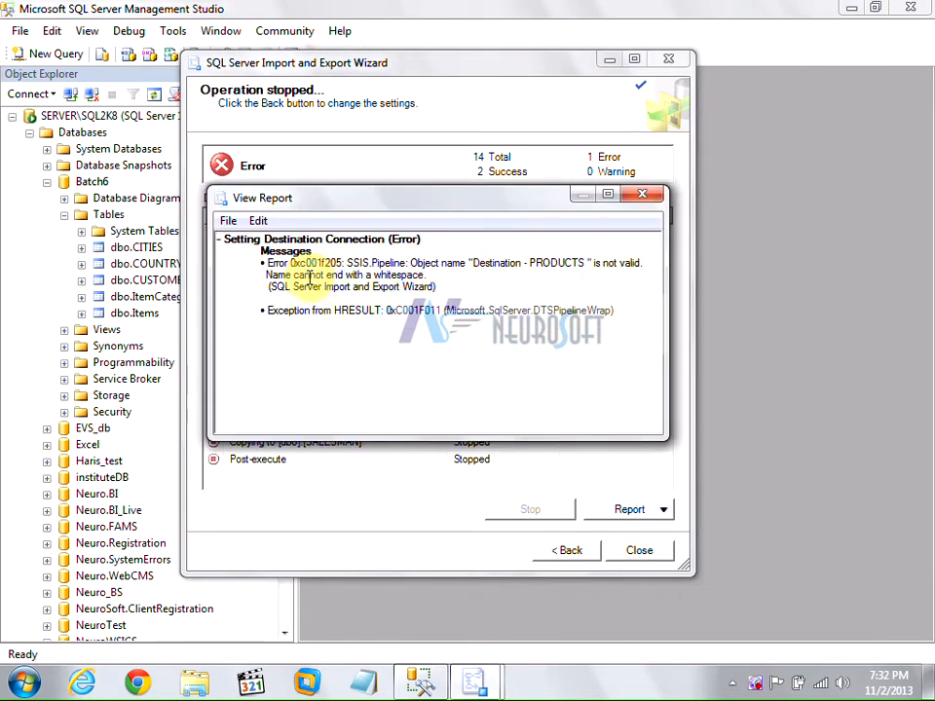
pyautogui.click(645, 198)
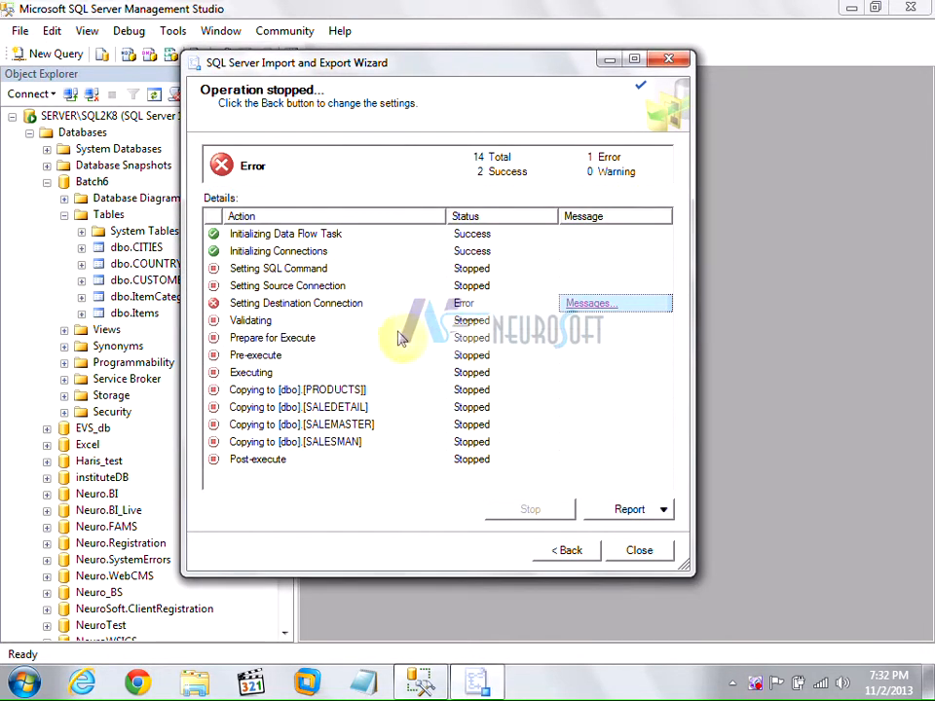
pyautogui.click(585, 555)
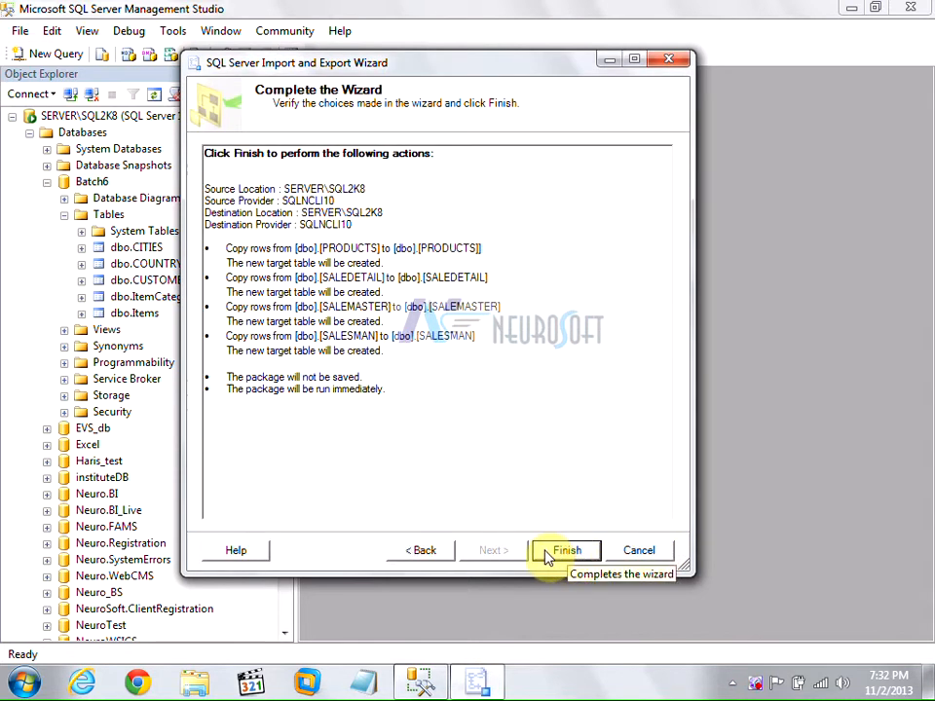
# Back on table selection, untick SALEDETAIL, SALEMASTER, SALESMAN and strip PRODUCTS' trailing-space destination name.
pyautogui.click(417, 557)
pyautogui.click(418, 558)
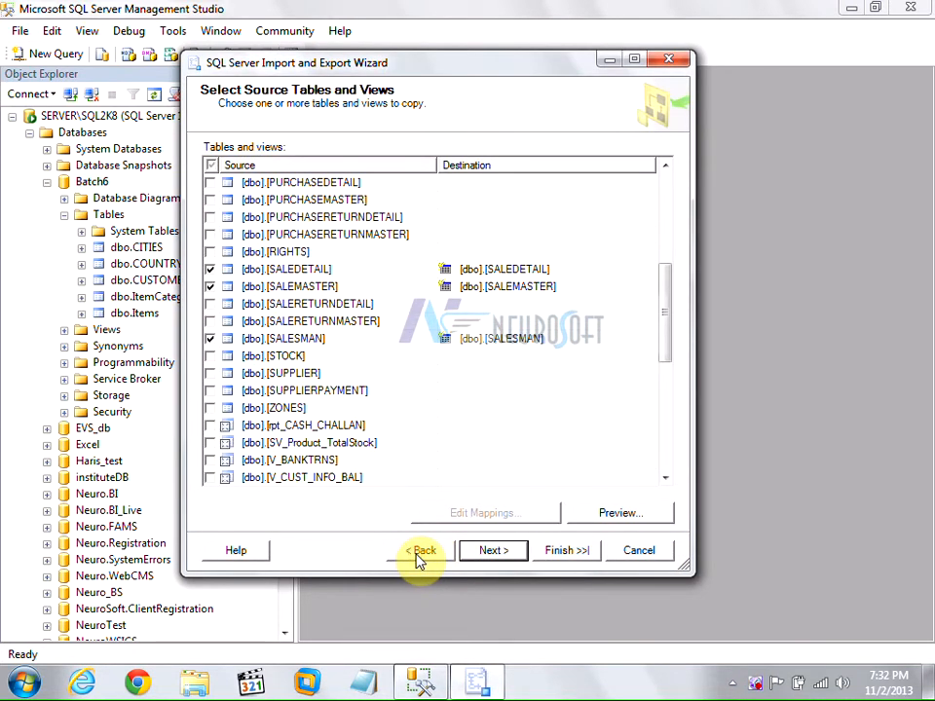
pyautogui.click(210, 269)
pyautogui.click(210, 286)
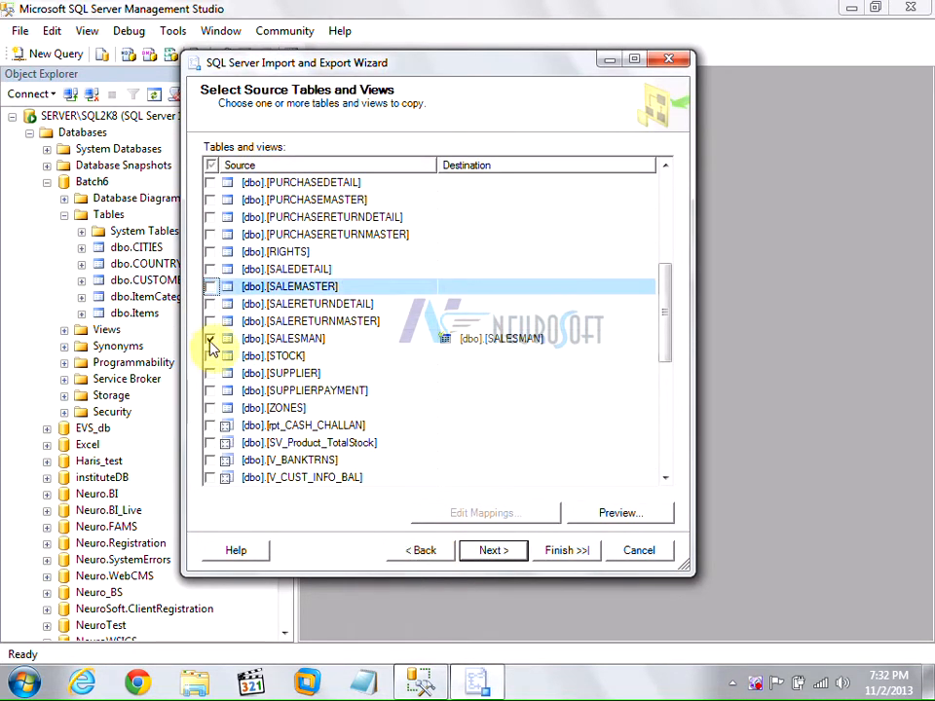
pyautogui.click(210, 339)
pyautogui.scroll(4, 273, 357)
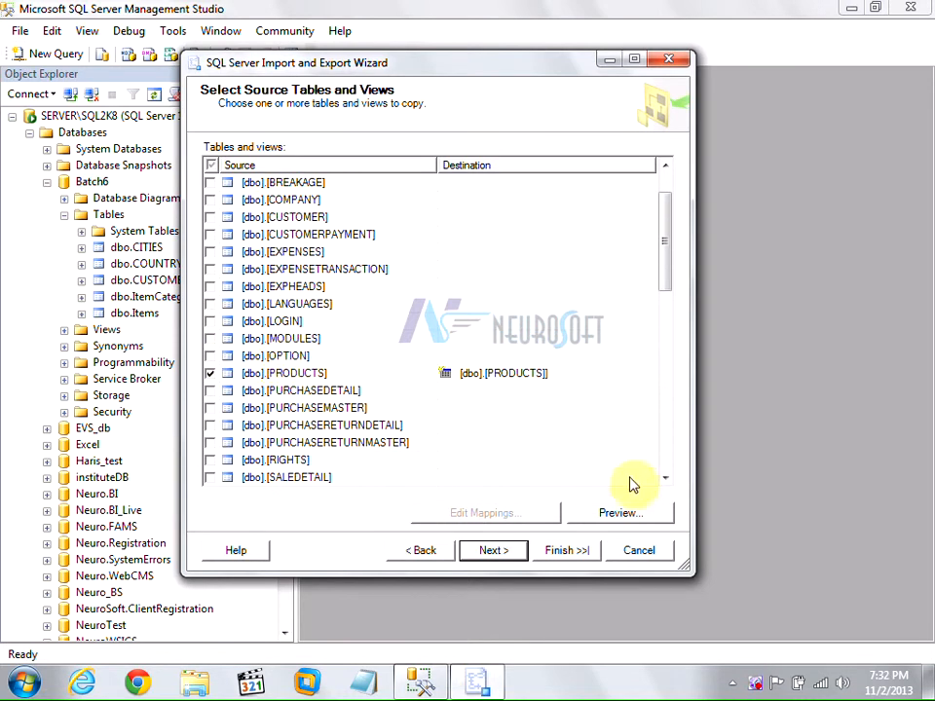
pyautogui.click(566, 372)
pyautogui.click(567, 372)
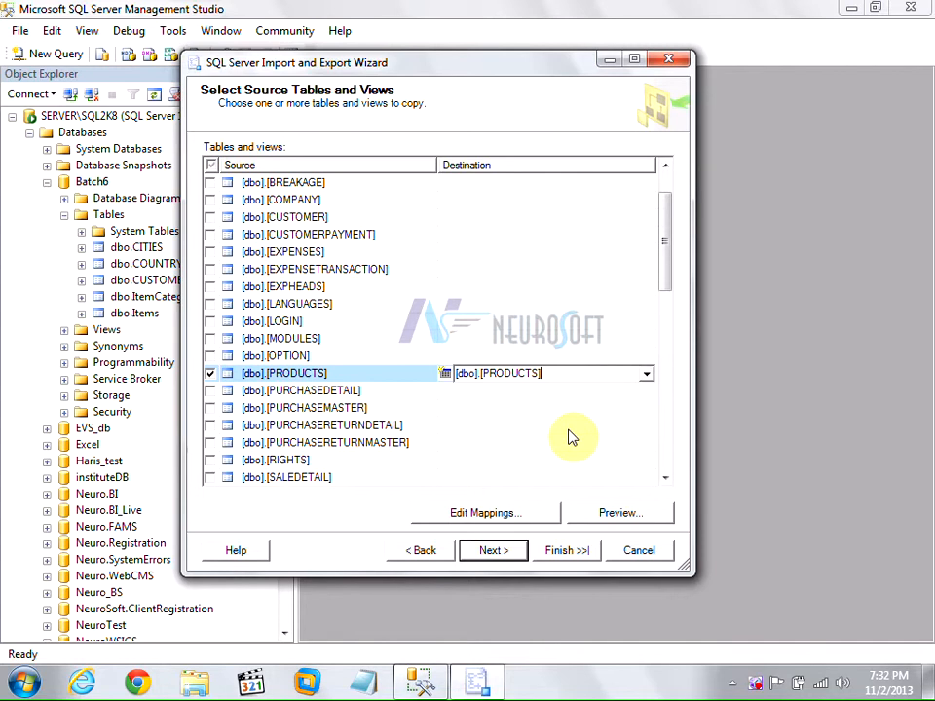
pyautogui.click(292, 375)
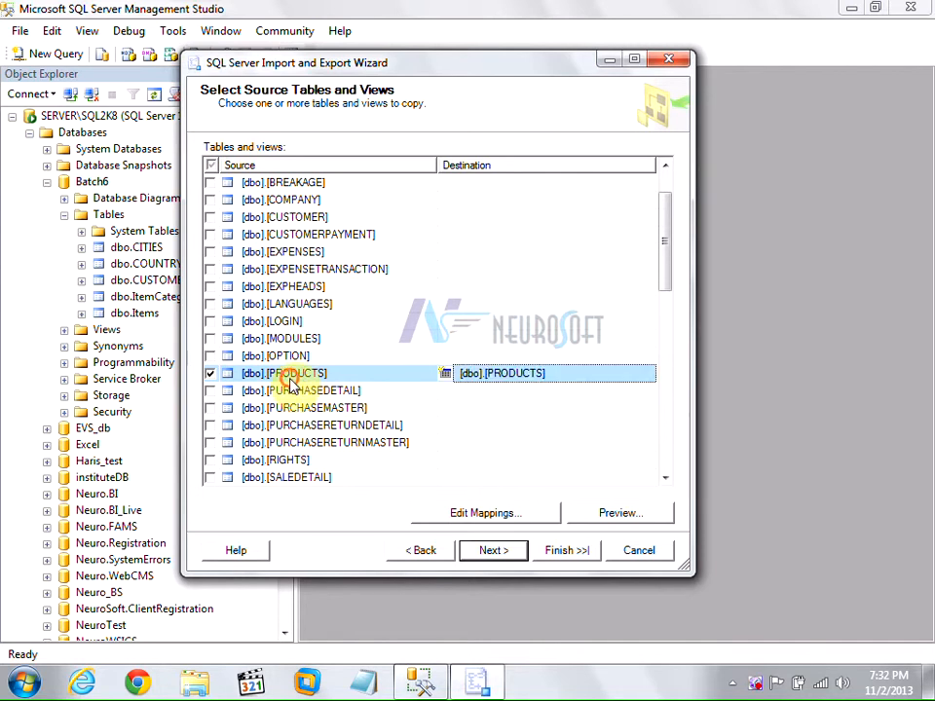
# Re-tick SALEDETAIL, SALEMASTER and SALESMAN in the copy list.
pyautogui.scroll(-3, 336, 429)
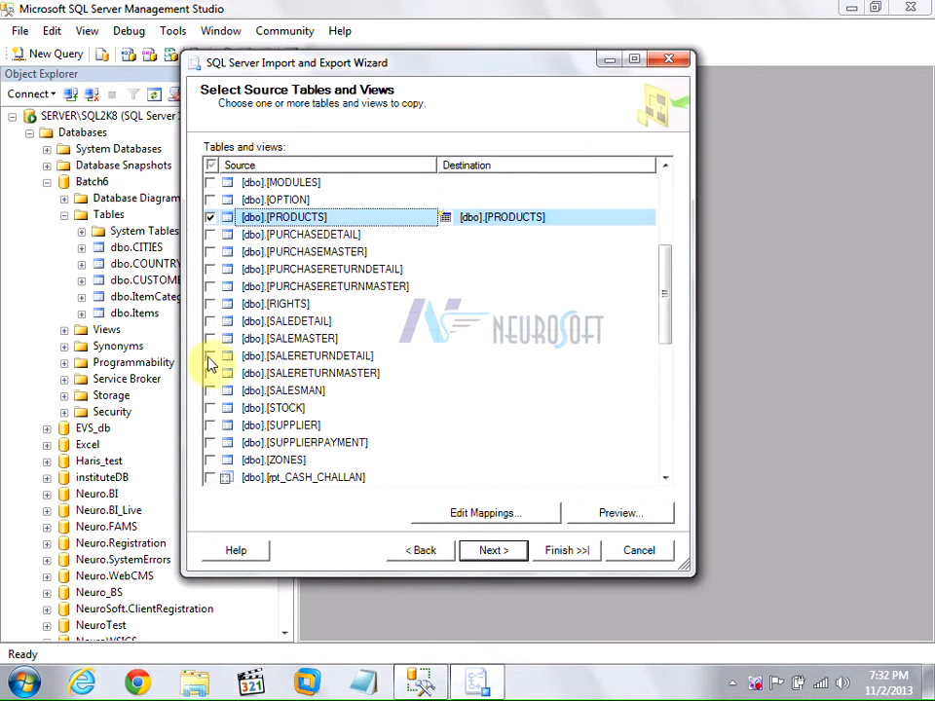
pyautogui.click(210, 320)
pyautogui.click(209, 338)
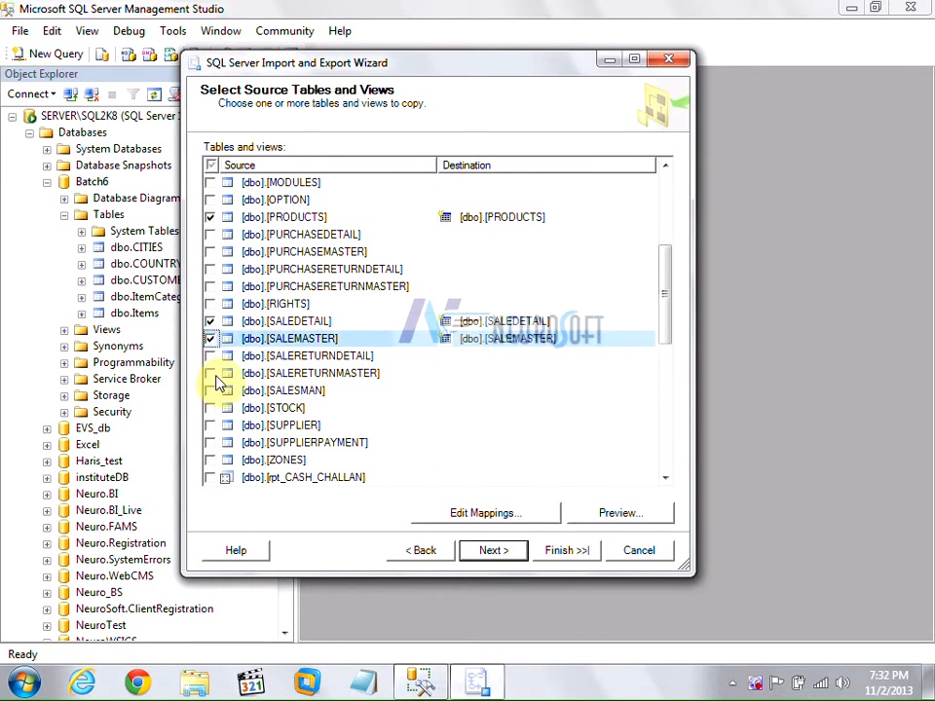
pyautogui.scroll(-1, 224, 389)
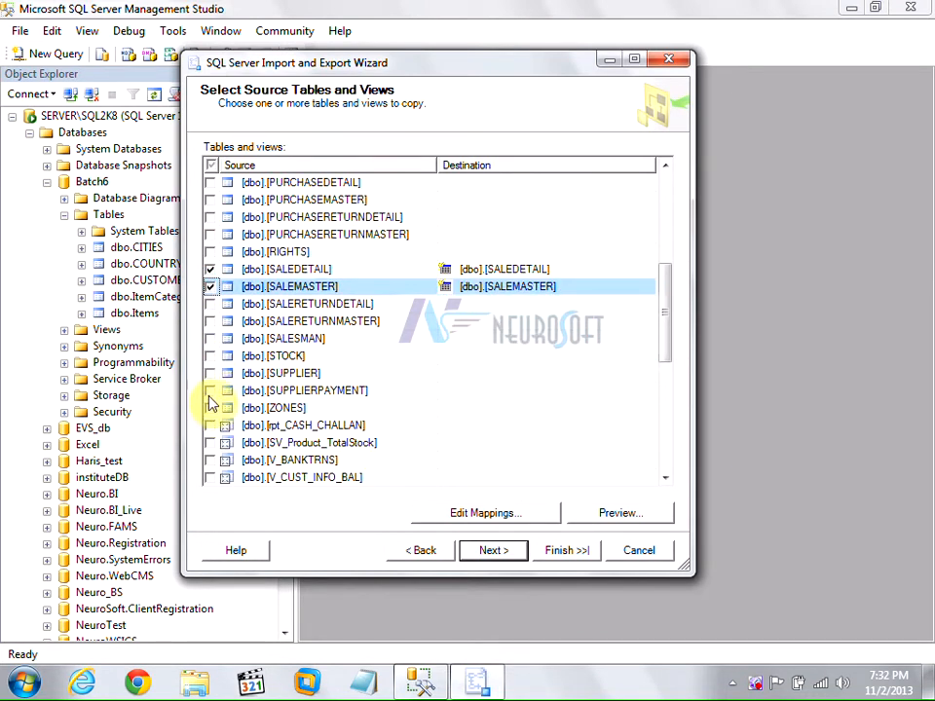
pyautogui.scroll(-1, 214, 405)
pyautogui.scroll(1, 215, 407)
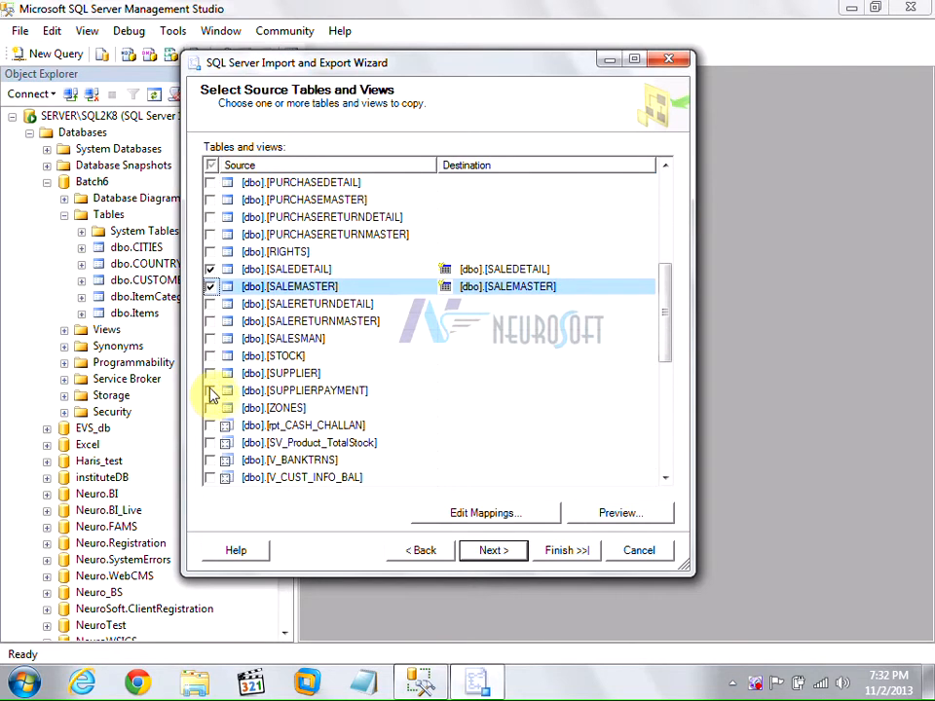
pyautogui.click(210, 338)
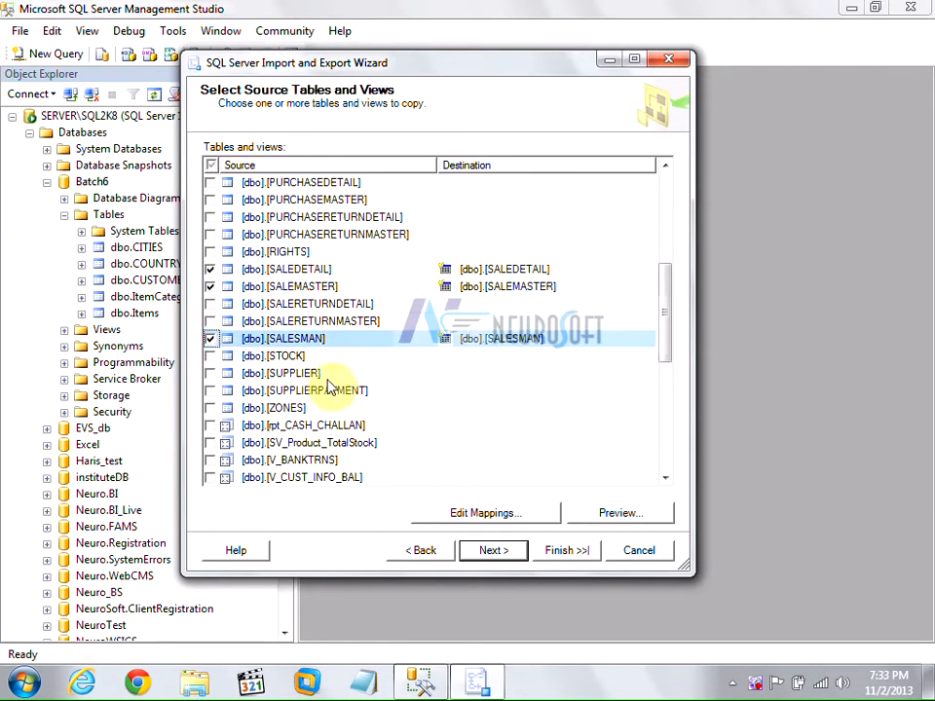
pyautogui.scroll(1, 330, 386)
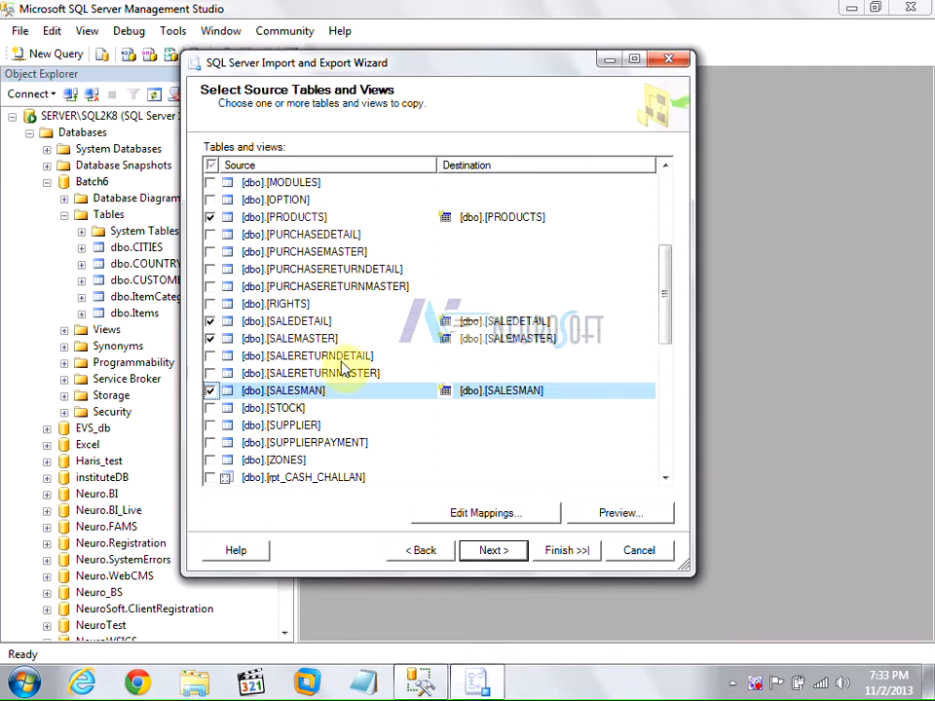
# Rerun the copy, transferring 598, 69, 36 and 14 rows, and close the wizard.
pyautogui.click(497, 553)
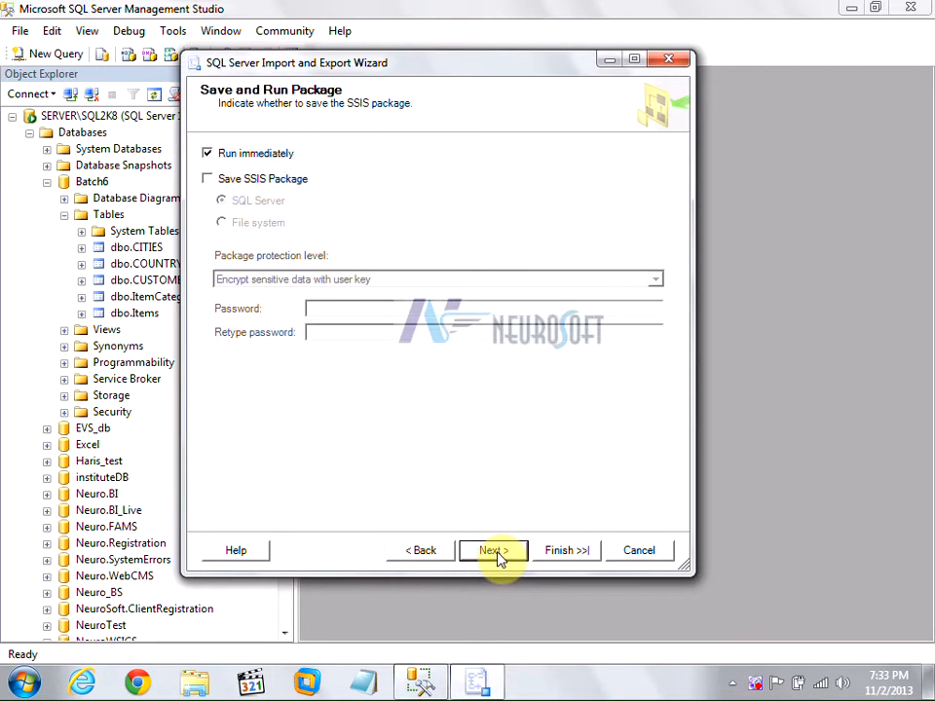
pyautogui.click(499, 552)
pyautogui.click(567, 550)
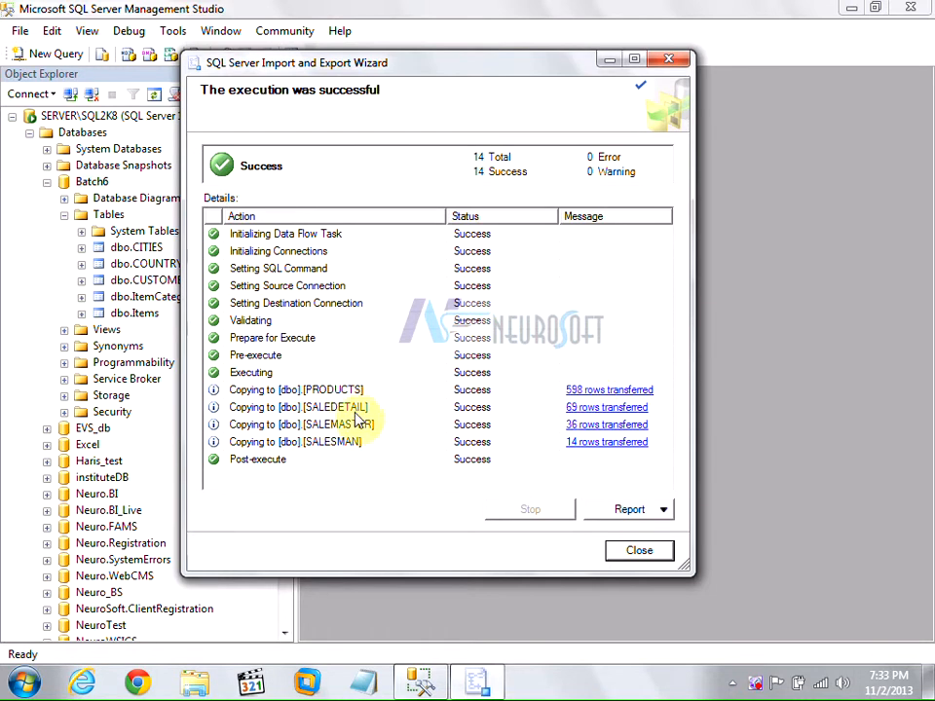
pyautogui.click(641, 551)
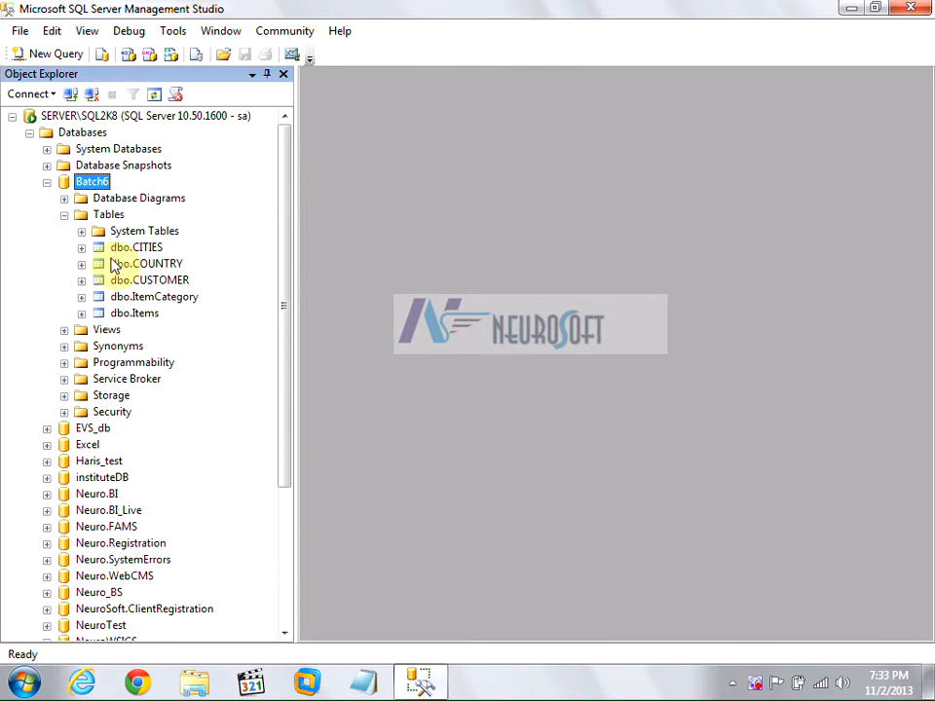
# Refresh Batch6's Tables folder to reveal PRODUCTS, SALEDETAIL, SALEMASTER and SALESMAN.
pyautogui.click(105, 215)
pyautogui.click(154, 93)
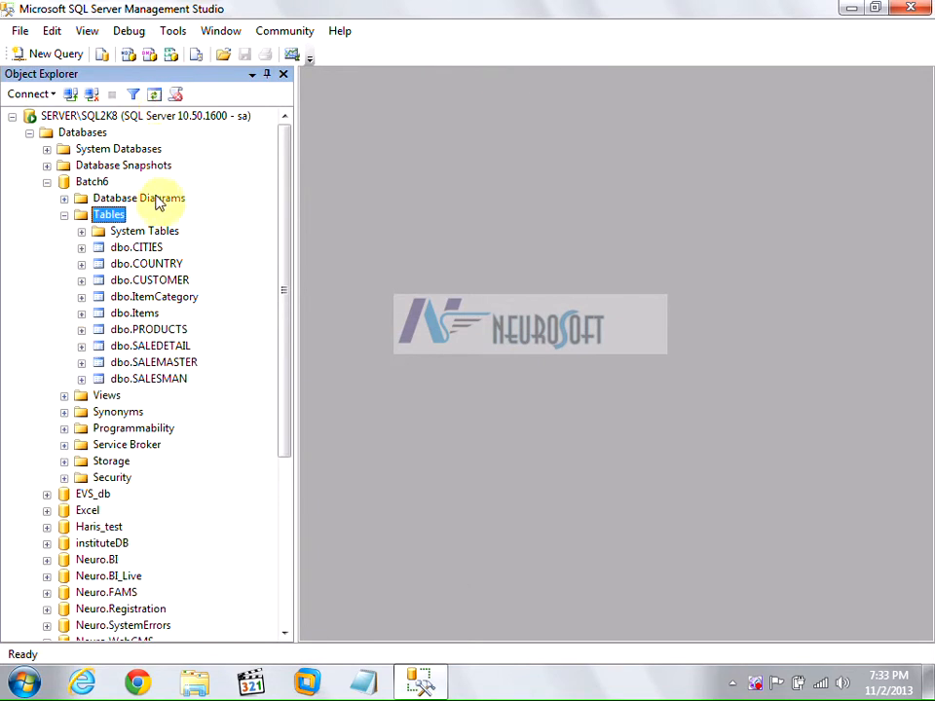
pyautogui.click(149, 329)
pyautogui.click(151, 346)
pyautogui.click(153, 363)
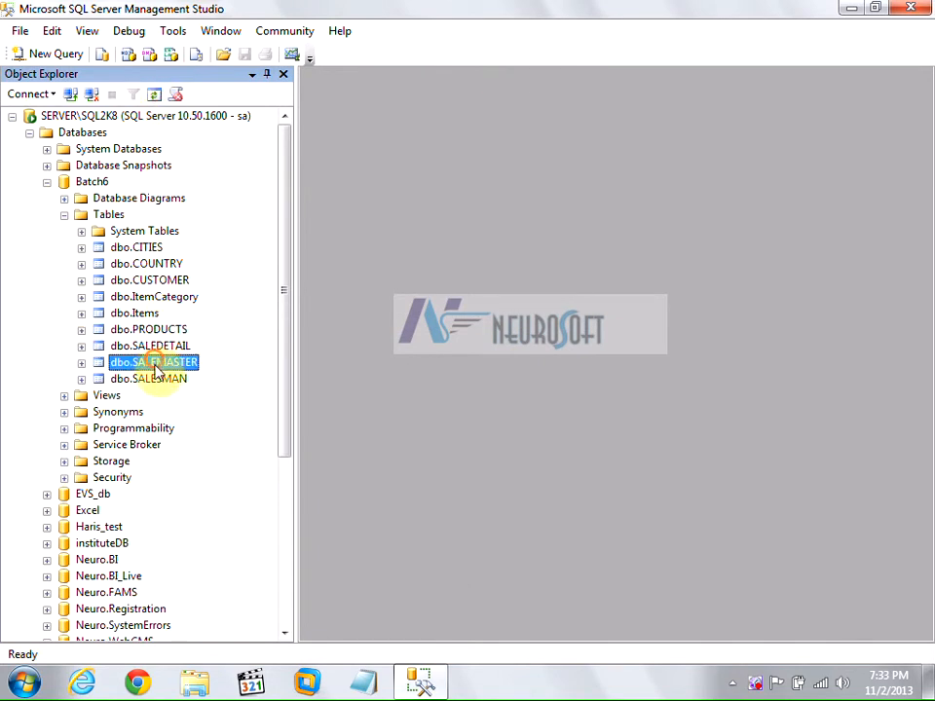
pyautogui.click(154, 377)
# Expand dbo.PRODUCTS to show its Columns, Keys and Constraints folders.
pyautogui.click(156, 331)
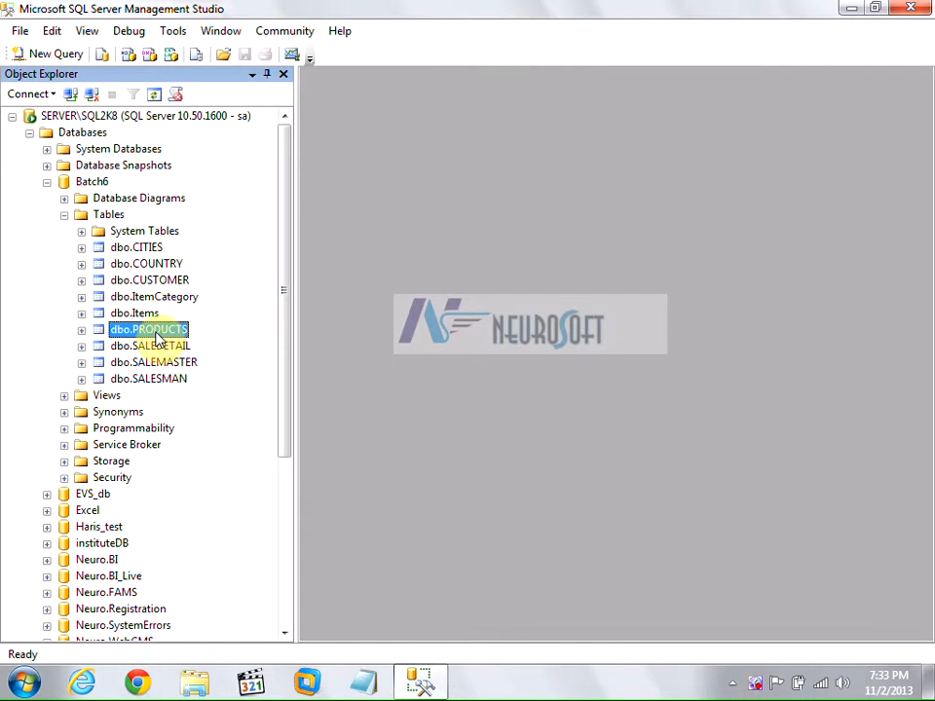
pyautogui.click(159, 363)
pyautogui.click(151, 332)
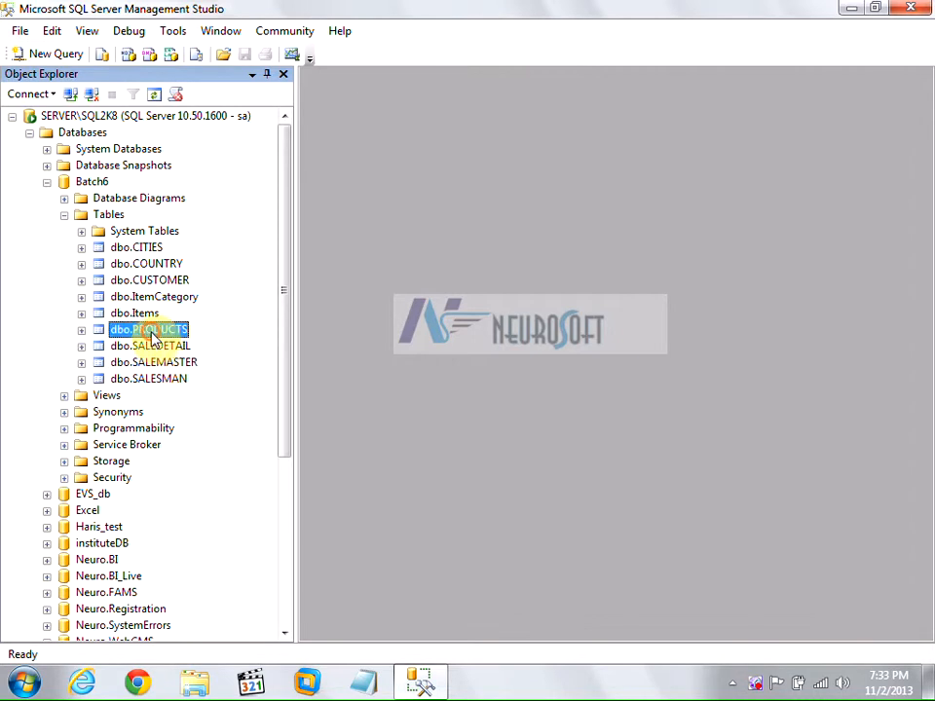
pyautogui.click(81, 330)
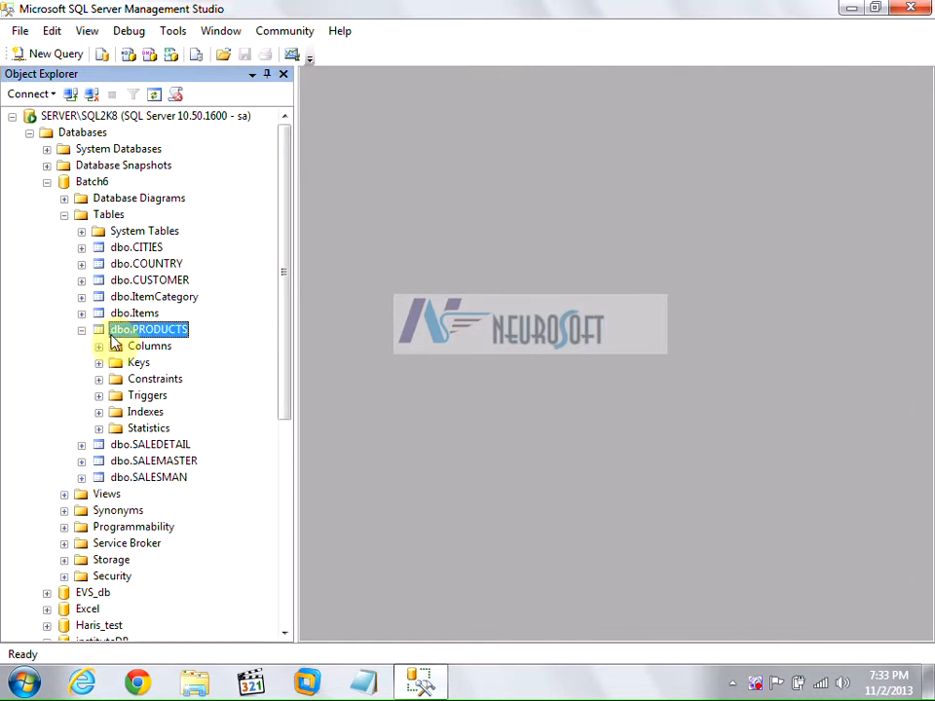
# Expand PRODUCTS' Columns, widen Object Explorer, and review SUPPLIER_CODE through PER_DIS.
pyautogui.scroll(-1, 98, 311)
pyautogui.click(98, 297)
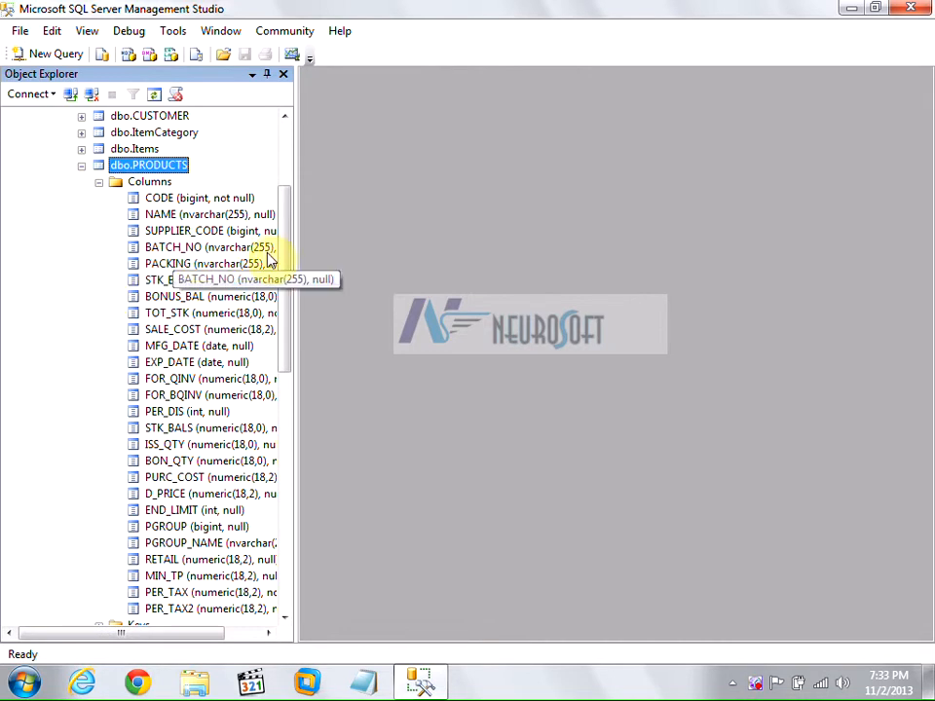
pyautogui.moveTo(295, 246); pyautogui.dragTo(350, 244)
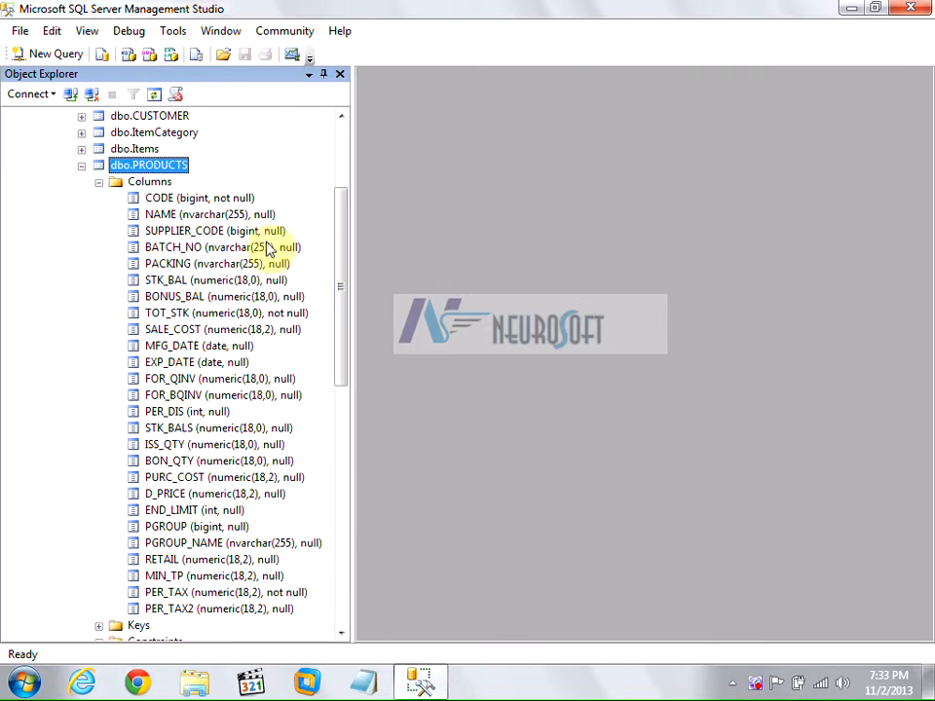
pyautogui.click(182, 232)
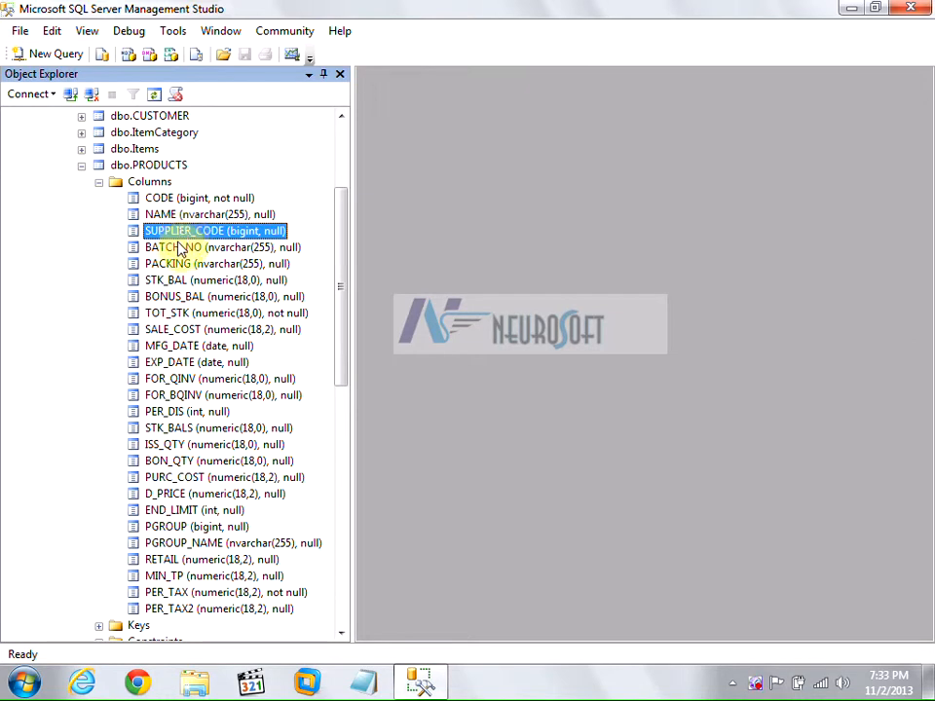
pyautogui.click(179, 249)
pyautogui.click(168, 265)
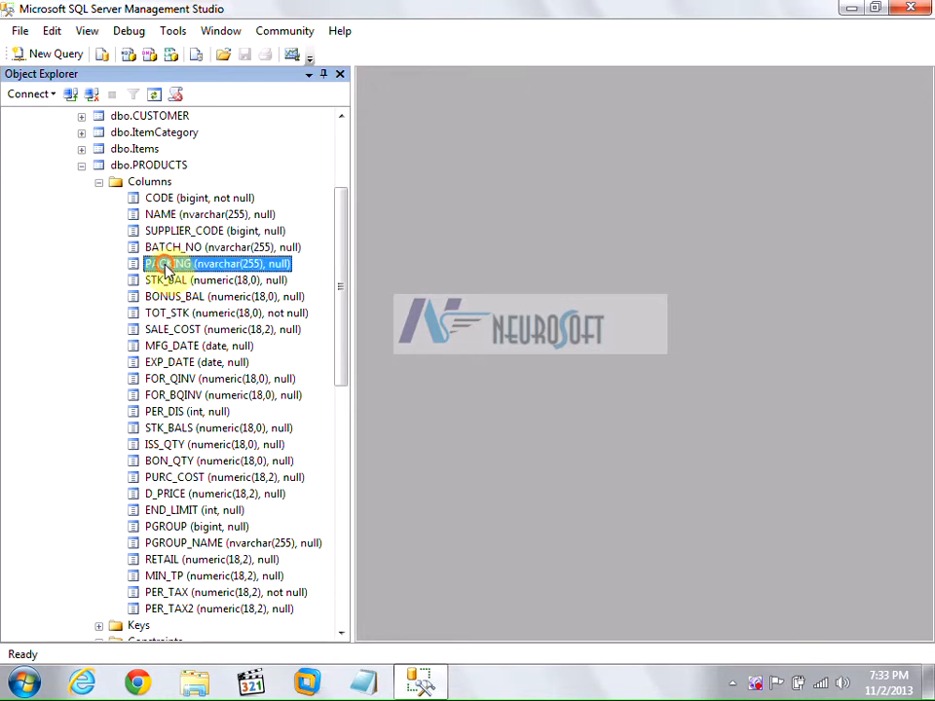
pyautogui.click(167, 282)
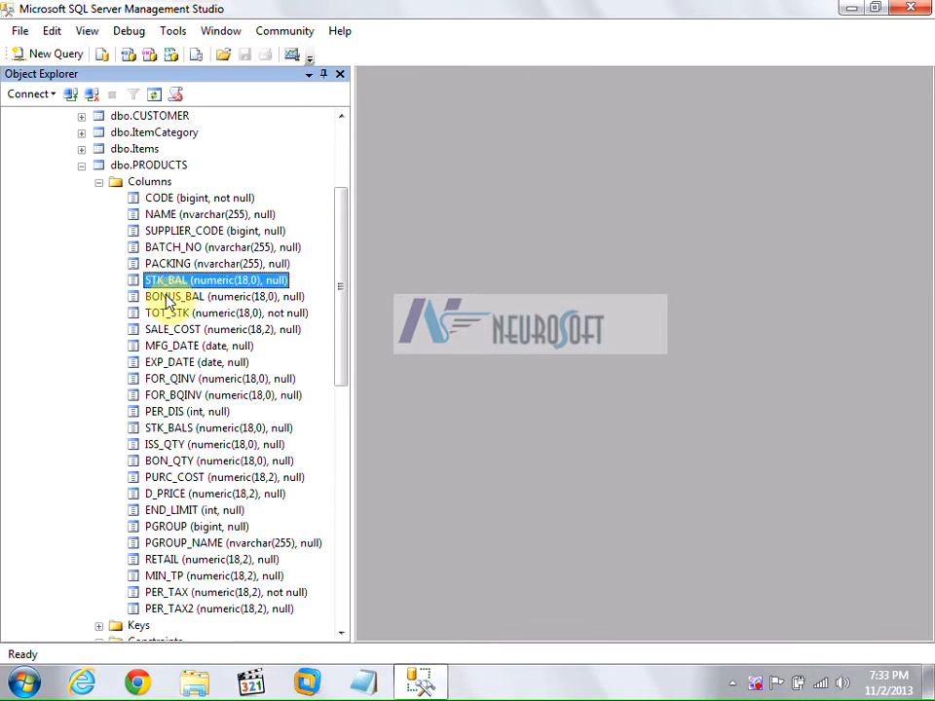
pyautogui.click(169, 298)
pyautogui.click(170, 313)
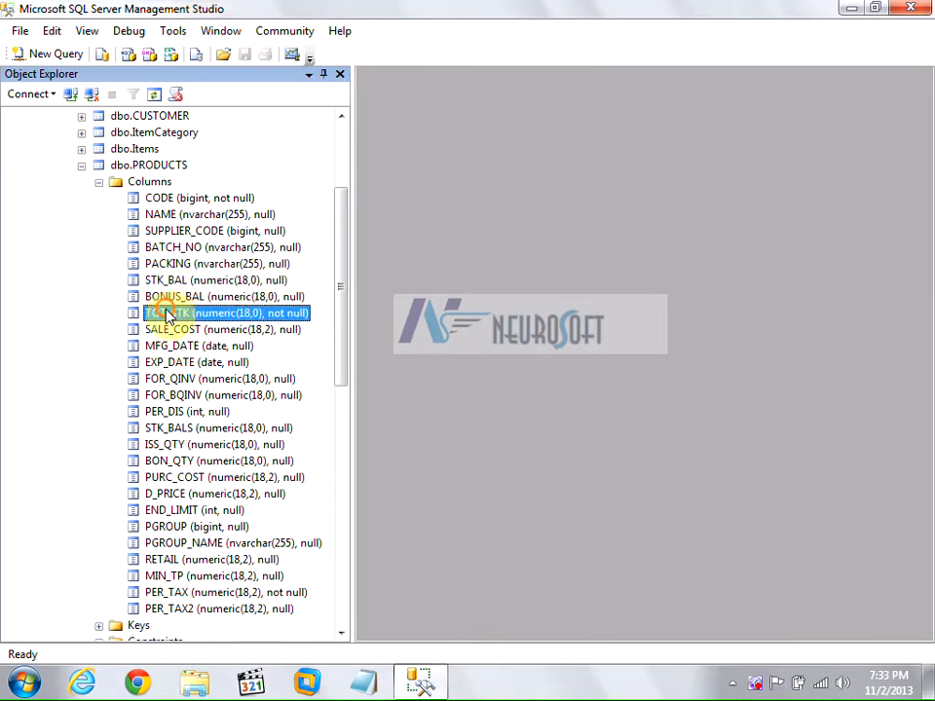
pyautogui.click(168, 330)
pyautogui.click(166, 348)
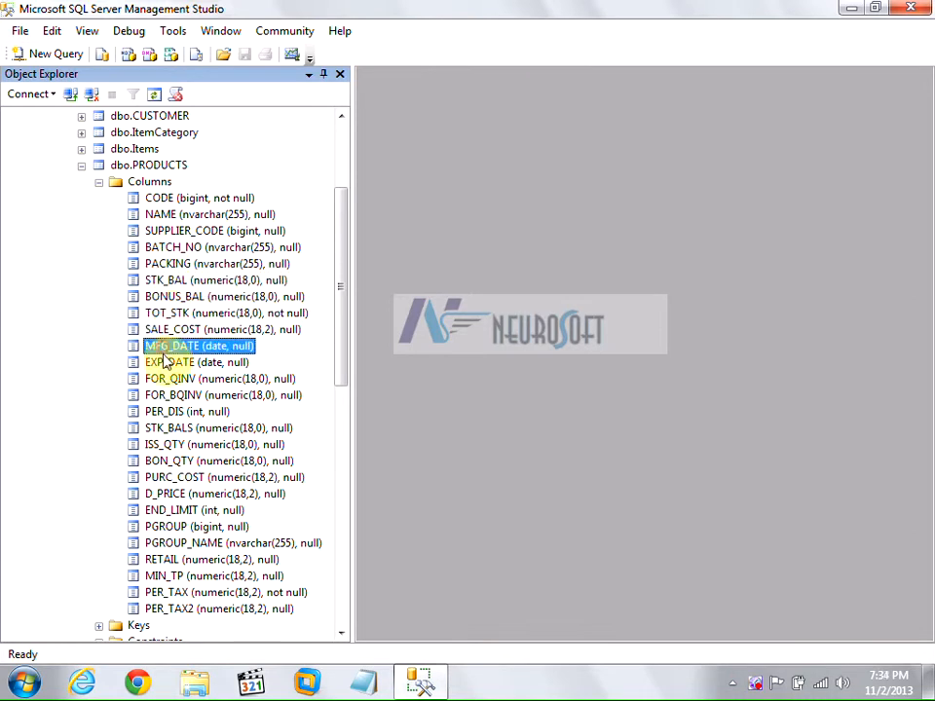
pyautogui.click(165, 363)
pyautogui.click(167, 380)
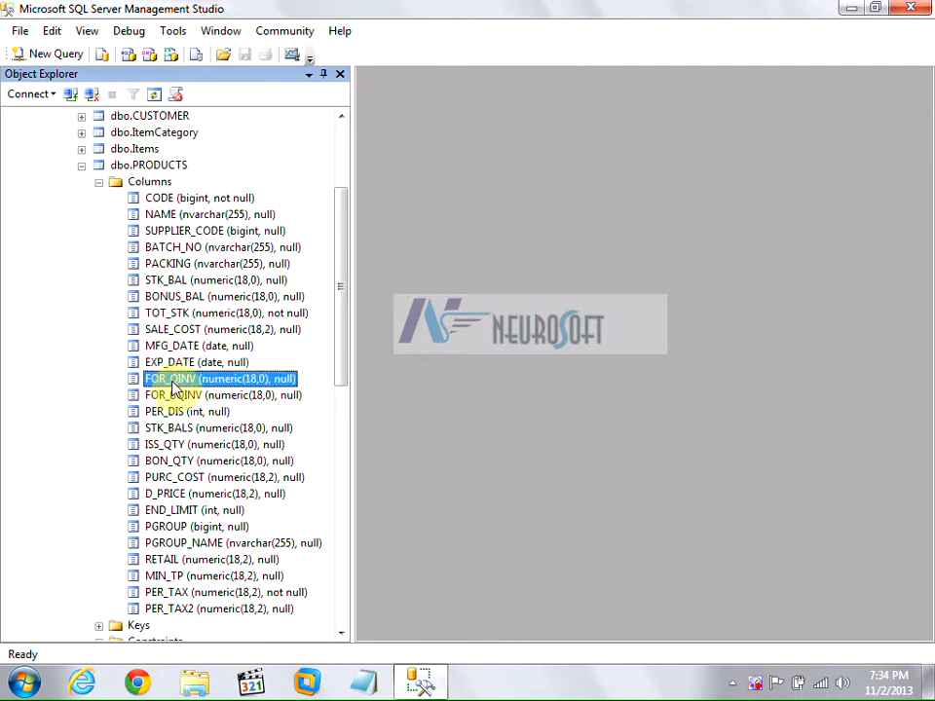
pyautogui.click(178, 397)
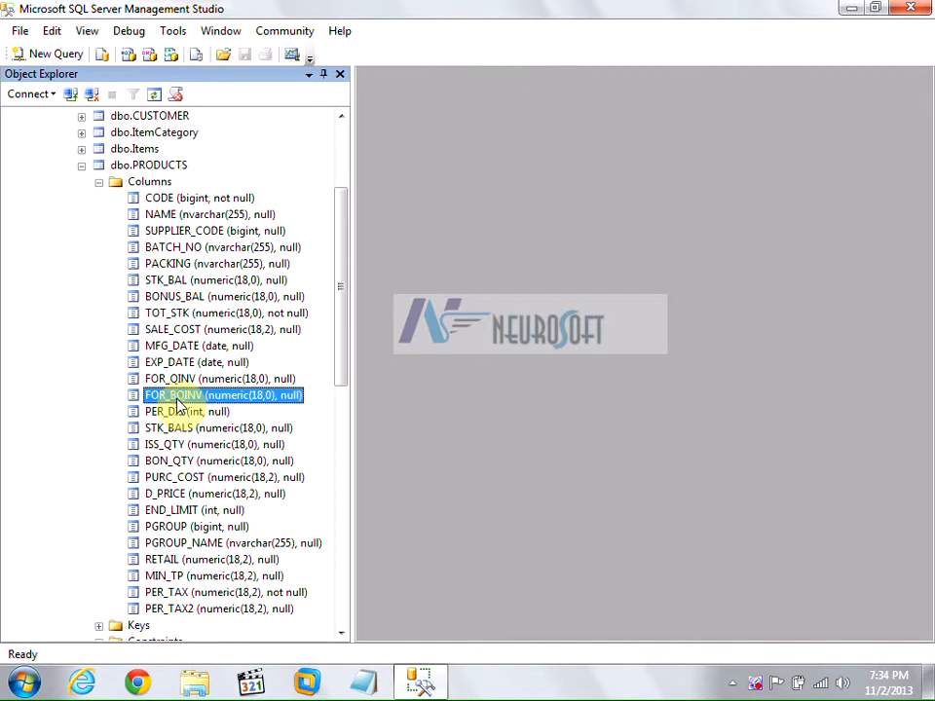
pyautogui.click(167, 380)
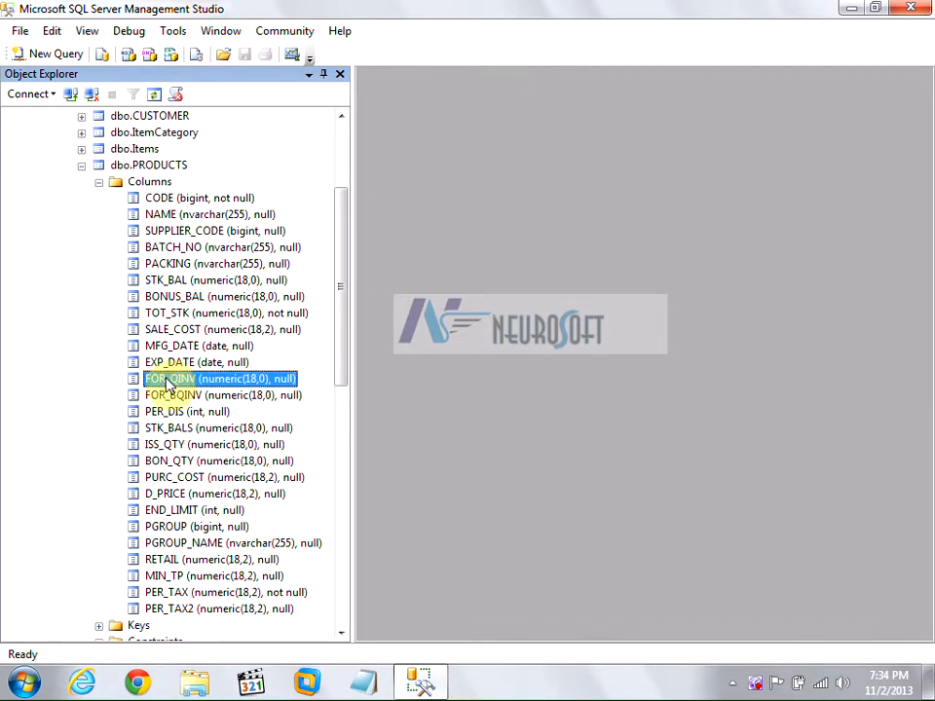
pyautogui.click(165, 411)
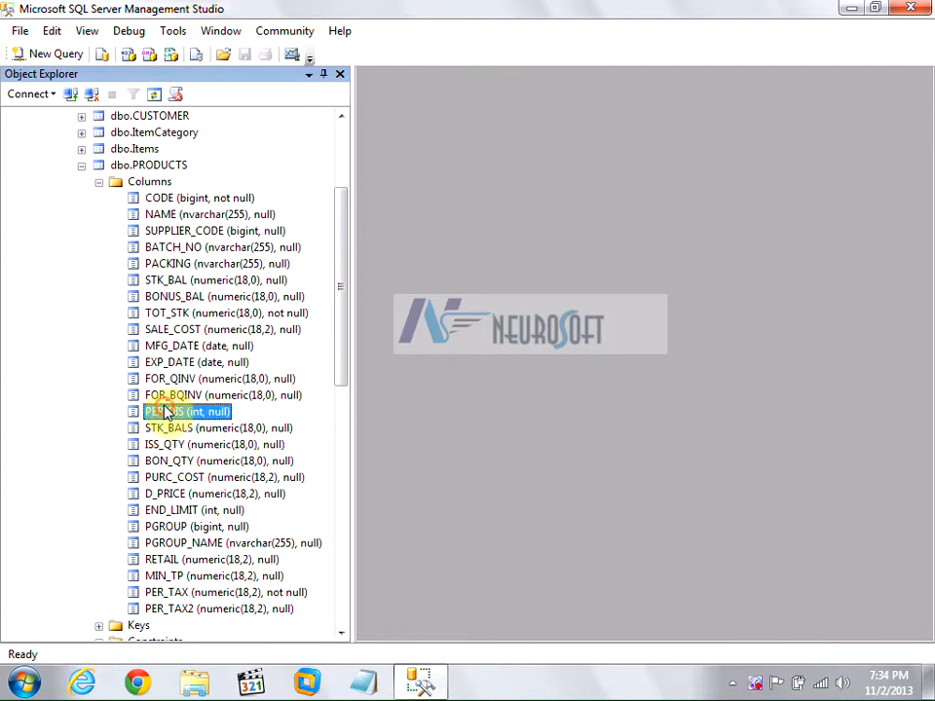
# Review the remaining PRODUCTS columns, STK_BALS through PER_TAX2, with their data types.
pyautogui.scroll(-1, 170, 411)
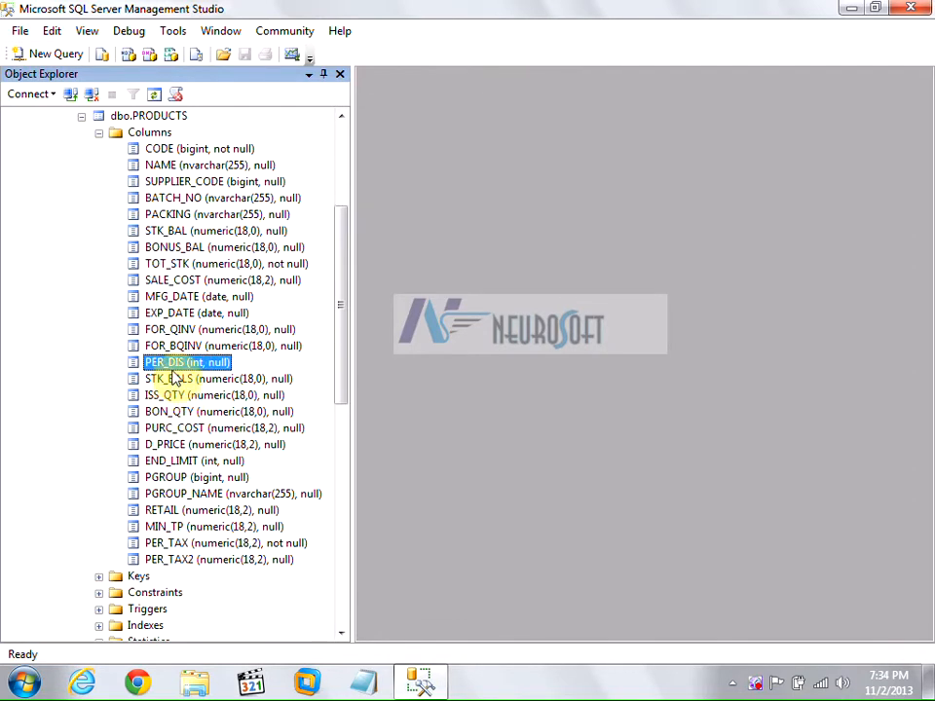
pyautogui.click(172, 382)
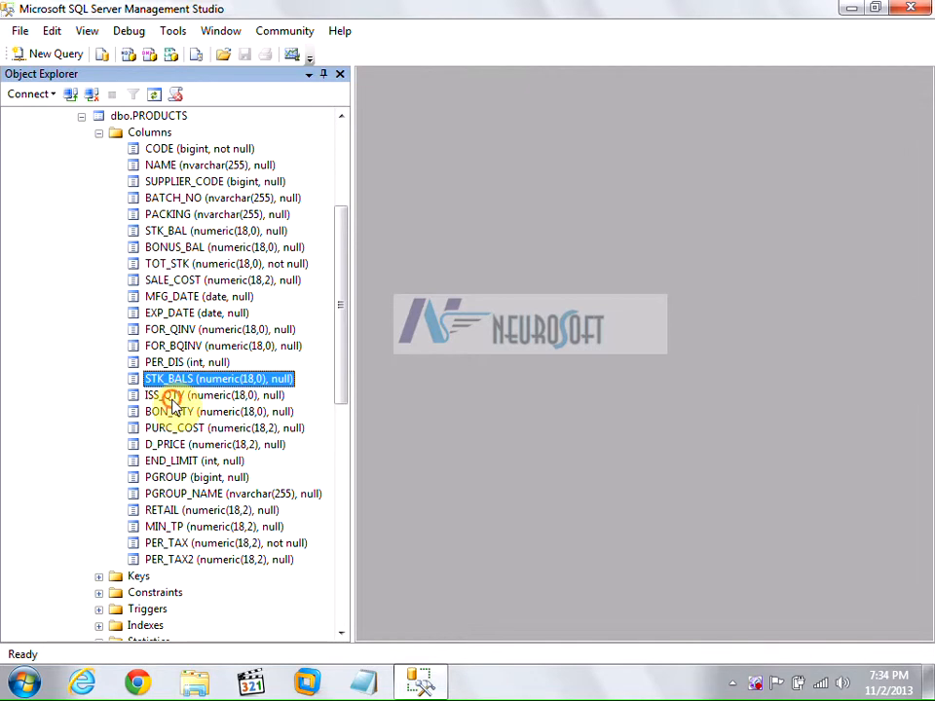
pyautogui.click(172, 397)
pyautogui.click(173, 412)
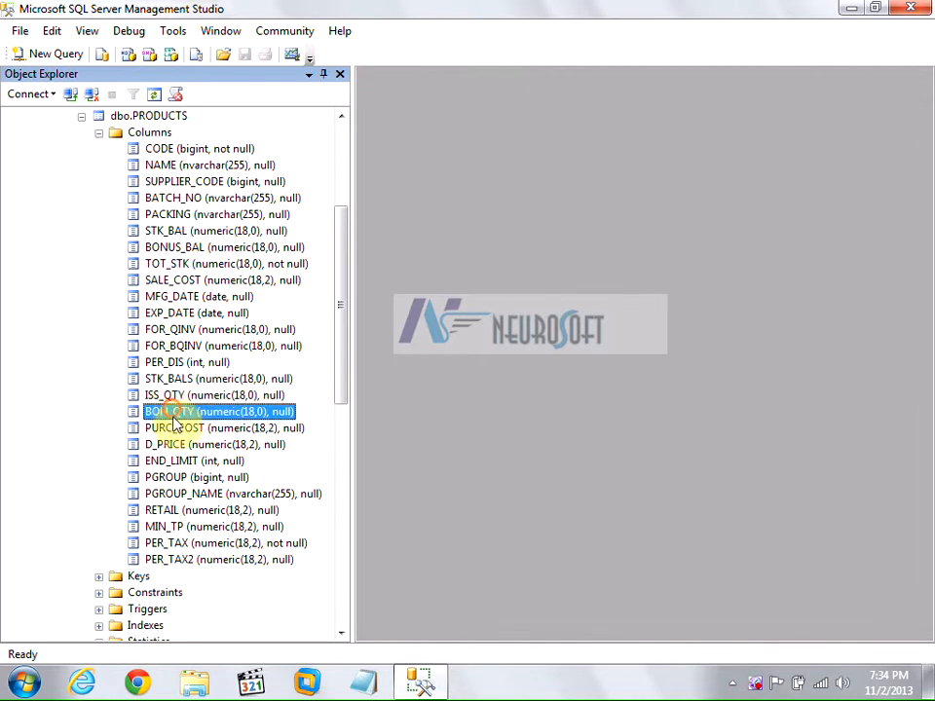
pyautogui.click(178, 430)
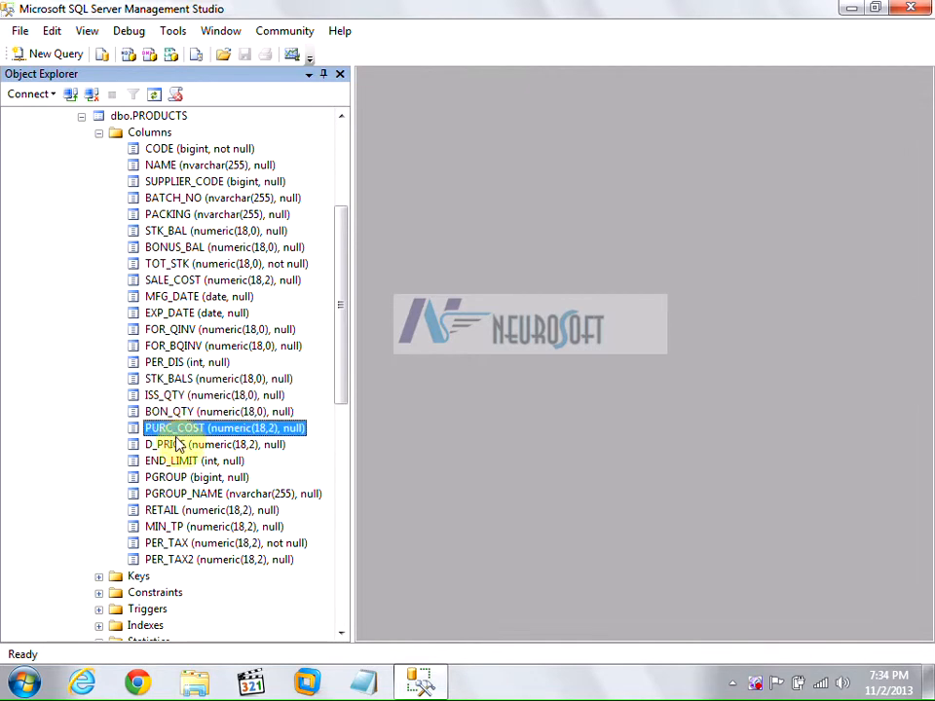
pyautogui.click(178, 445)
pyautogui.click(176, 463)
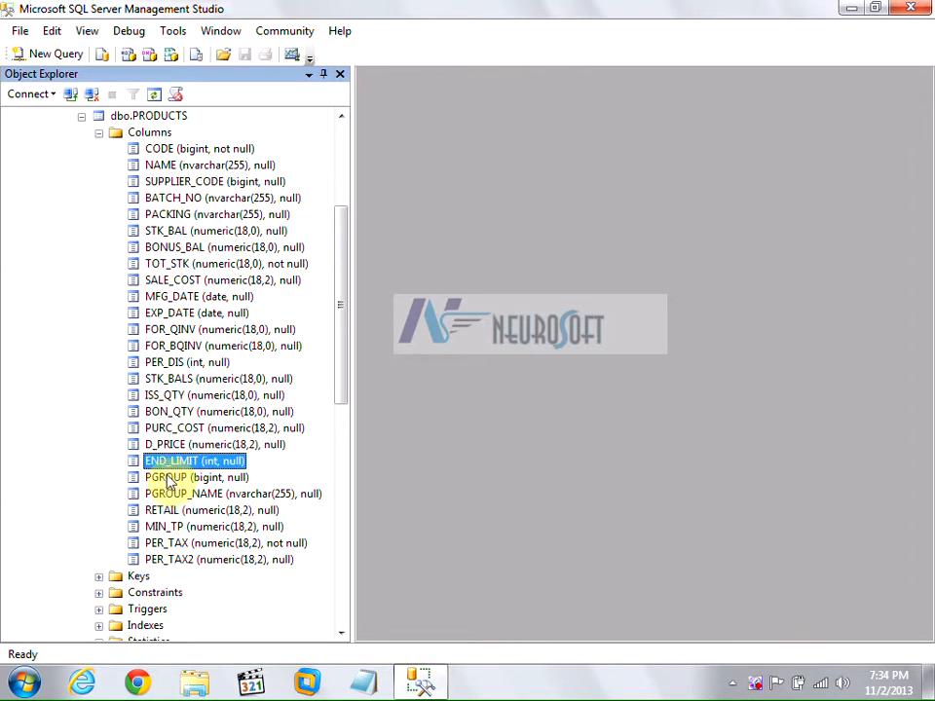
pyautogui.click(168, 478)
pyautogui.click(172, 494)
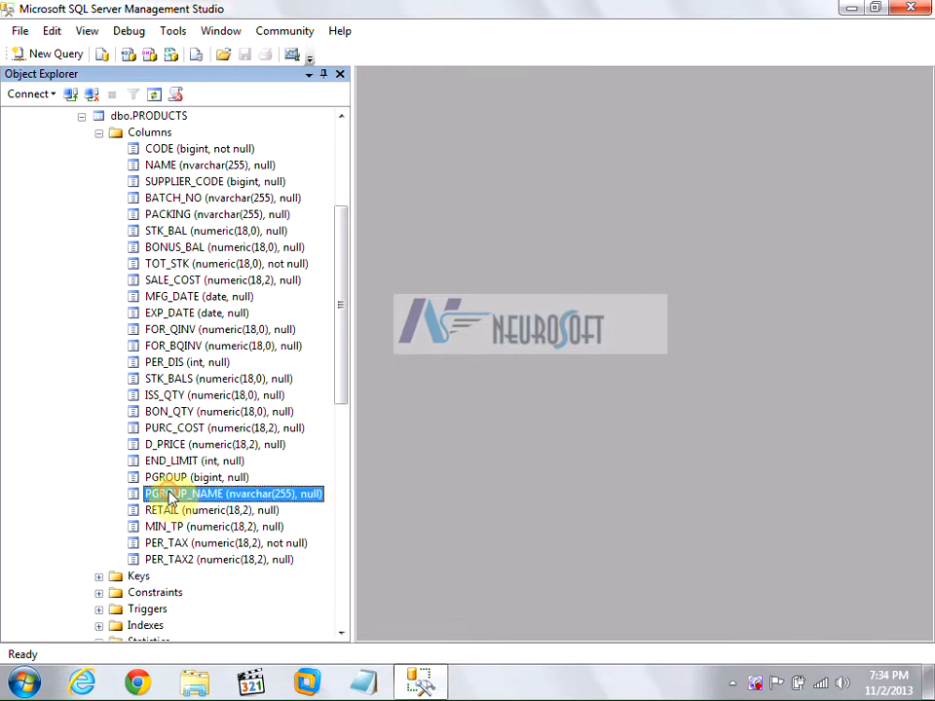
pyautogui.click(167, 509)
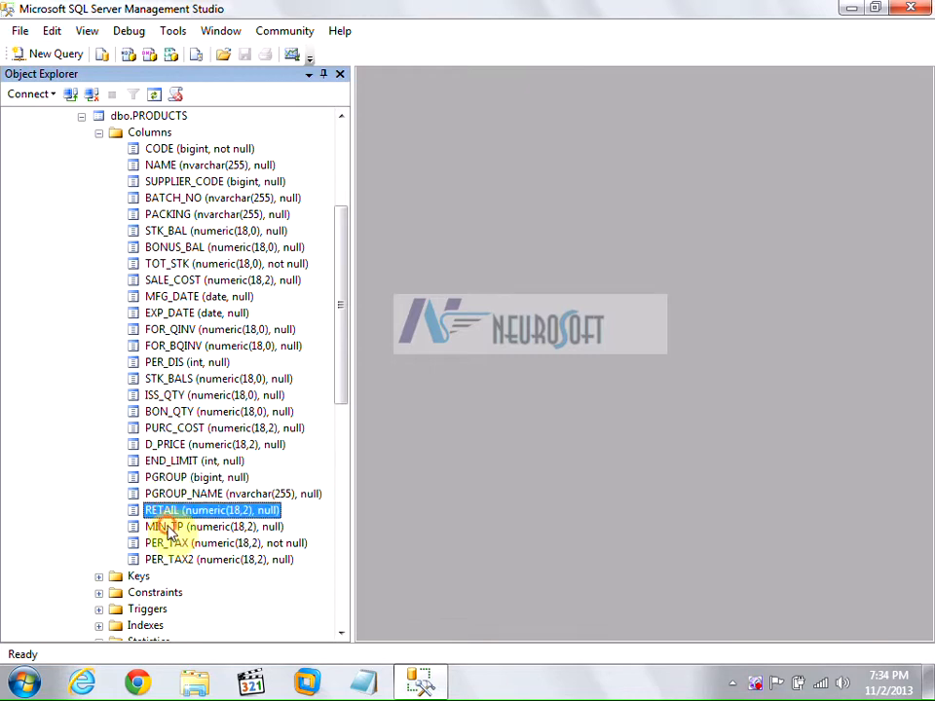
pyautogui.click(167, 526)
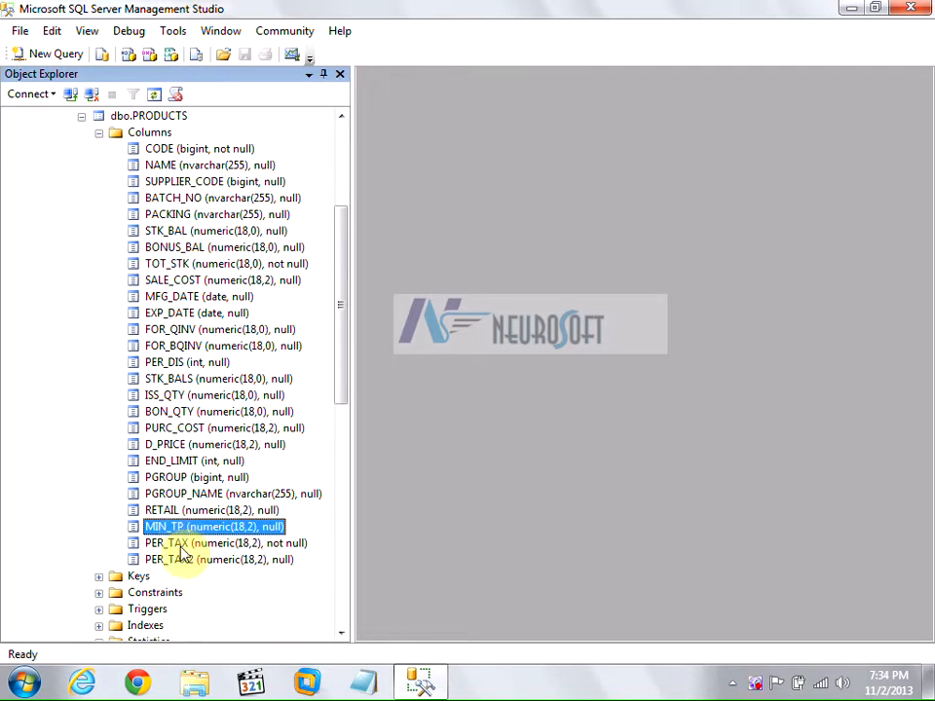
pyautogui.click(182, 547)
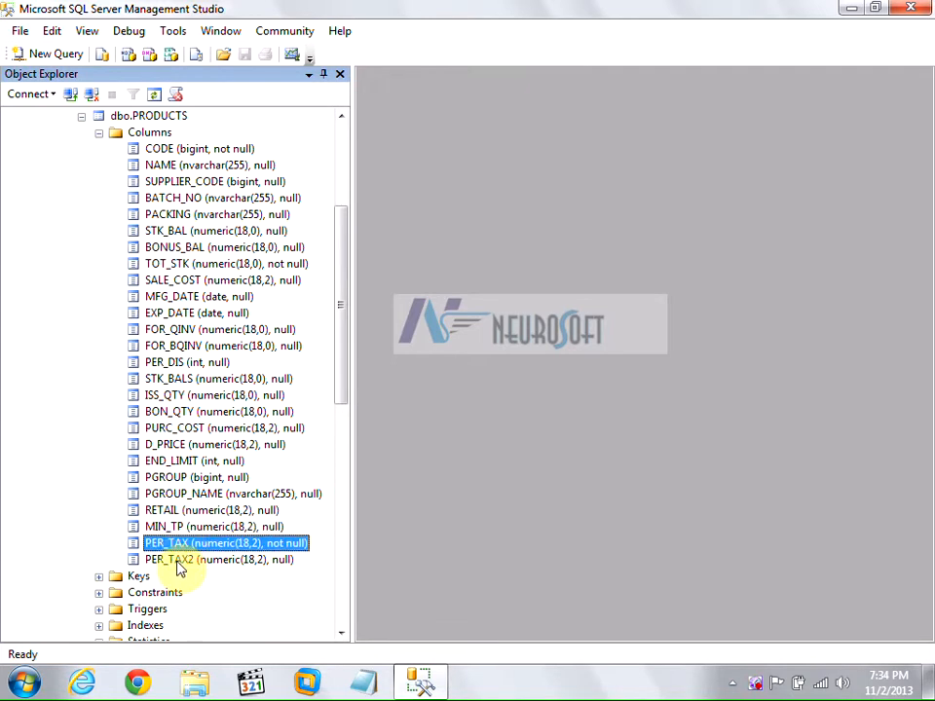
pyautogui.click(180, 561)
pyautogui.scroll(2, 176, 477)
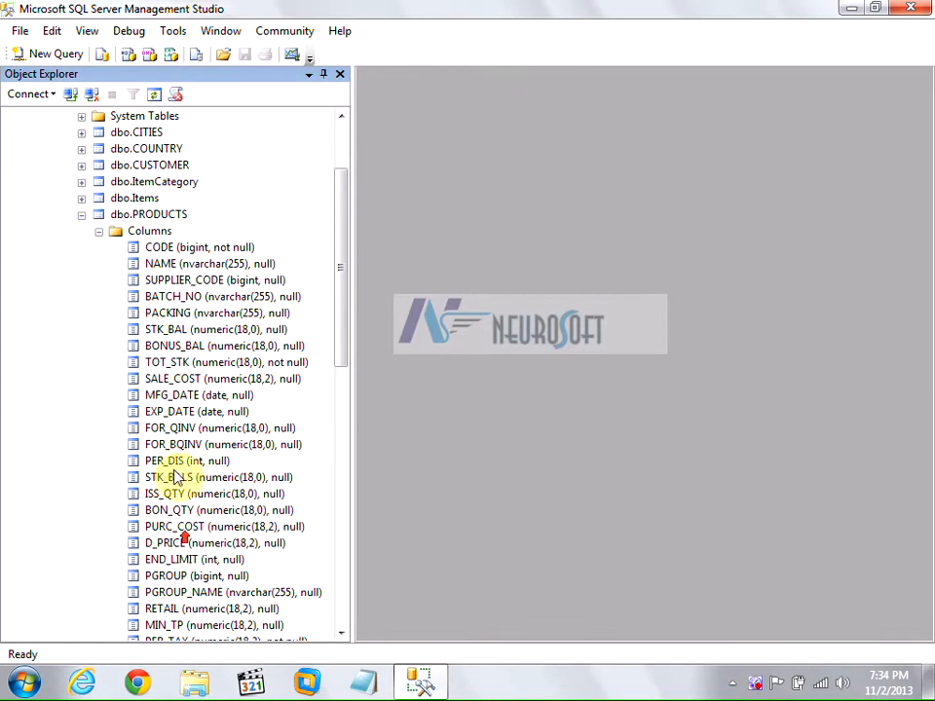
# Collapse PRODUCTS and SALEDETAIL, then expand SALEMASTER's Columns showing ID through NET_TOT.
pyautogui.click(98, 231)
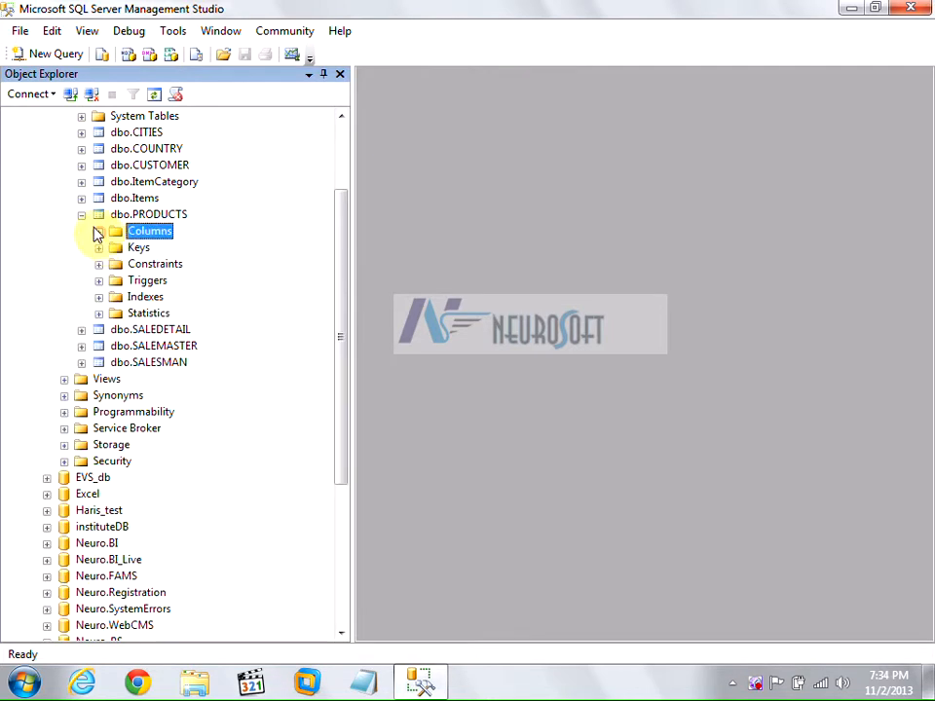
pyautogui.click(82, 214)
pyautogui.click(82, 231)
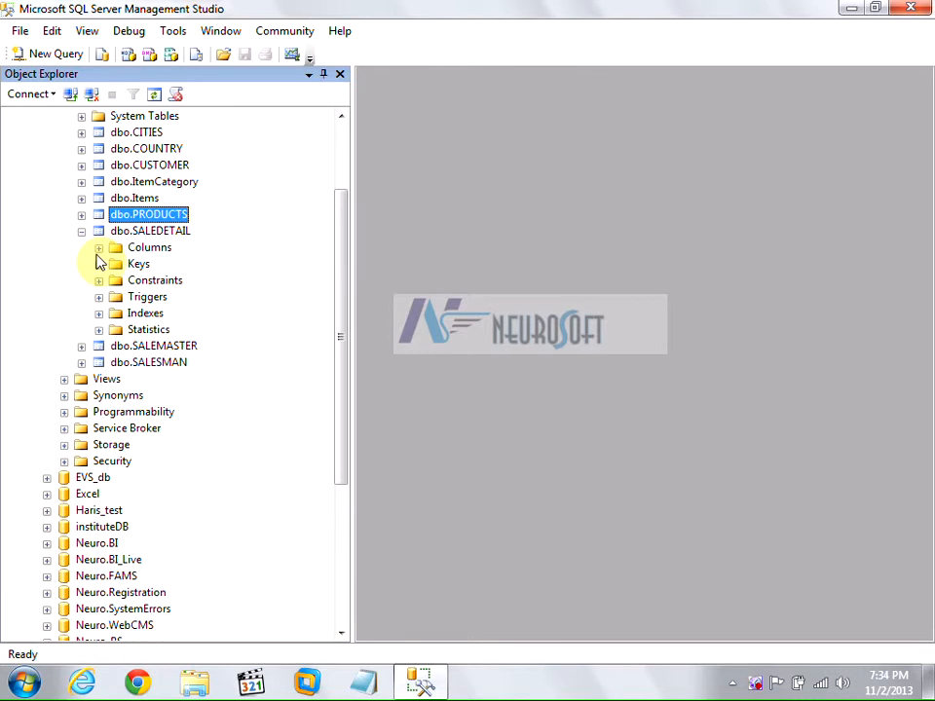
pyautogui.click(82, 230)
pyautogui.click(82, 247)
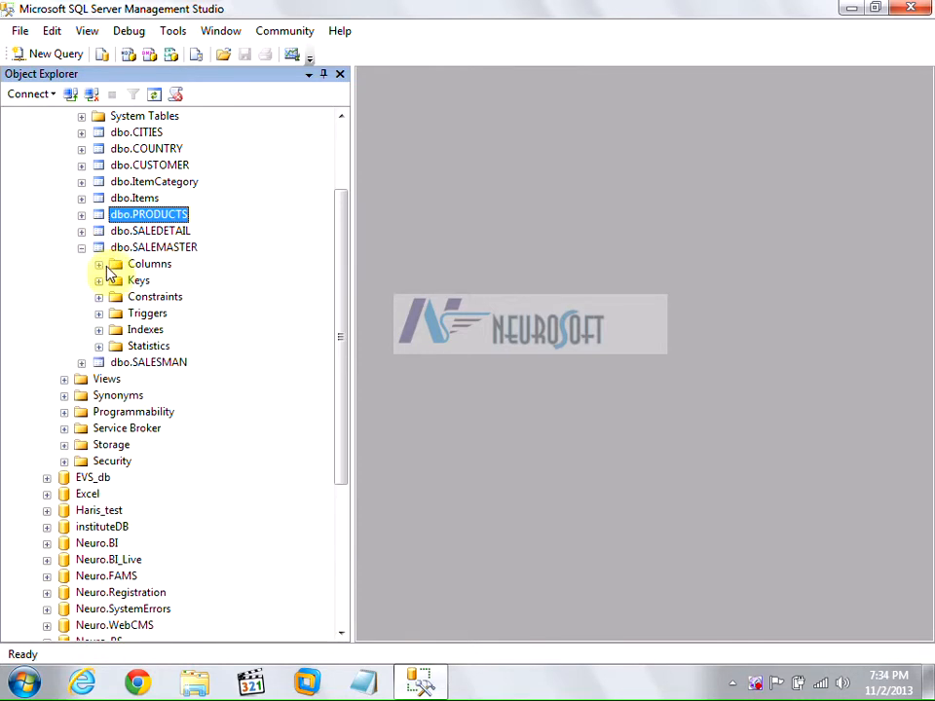
pyautogui.click(98, 264)
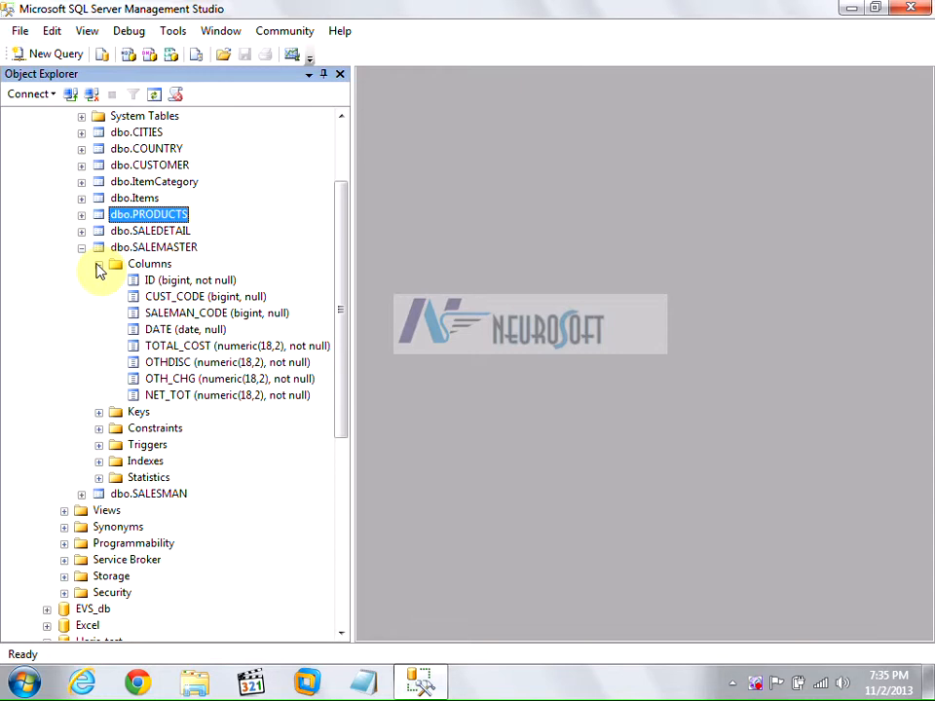
pyautogui.click(98, 250)
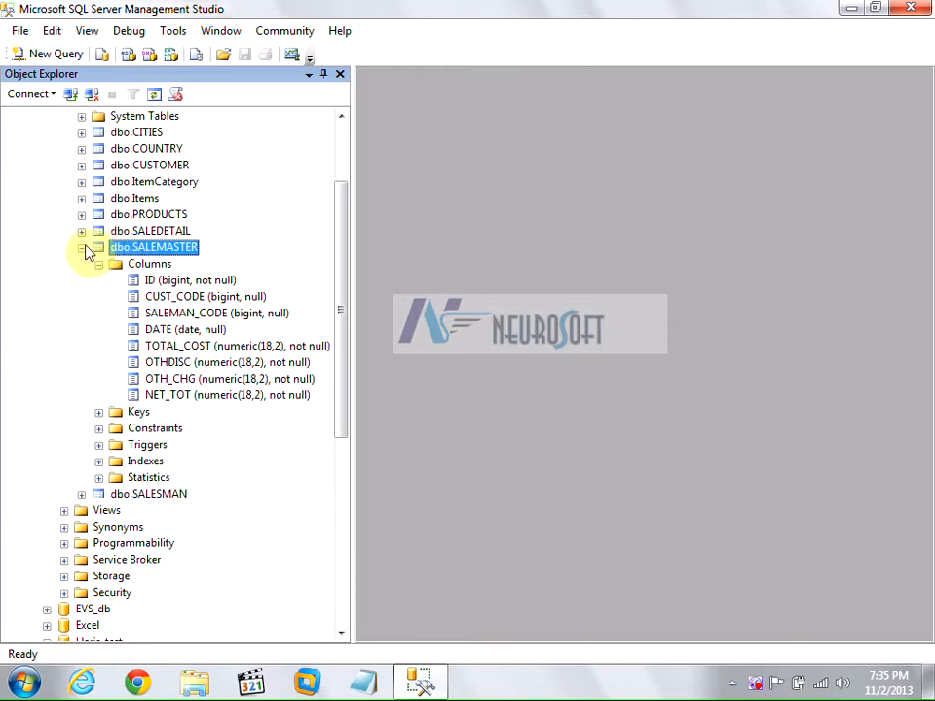
# Review SALEMASTER's columns: ID, CUST_CODE, SALEMAN_CODE, DATE, TOTAL_COST, OTHDISC, OTH_CHG, NET_TOT.
pyautogui.click(82, 248)
pyautogui.click(82, 249)
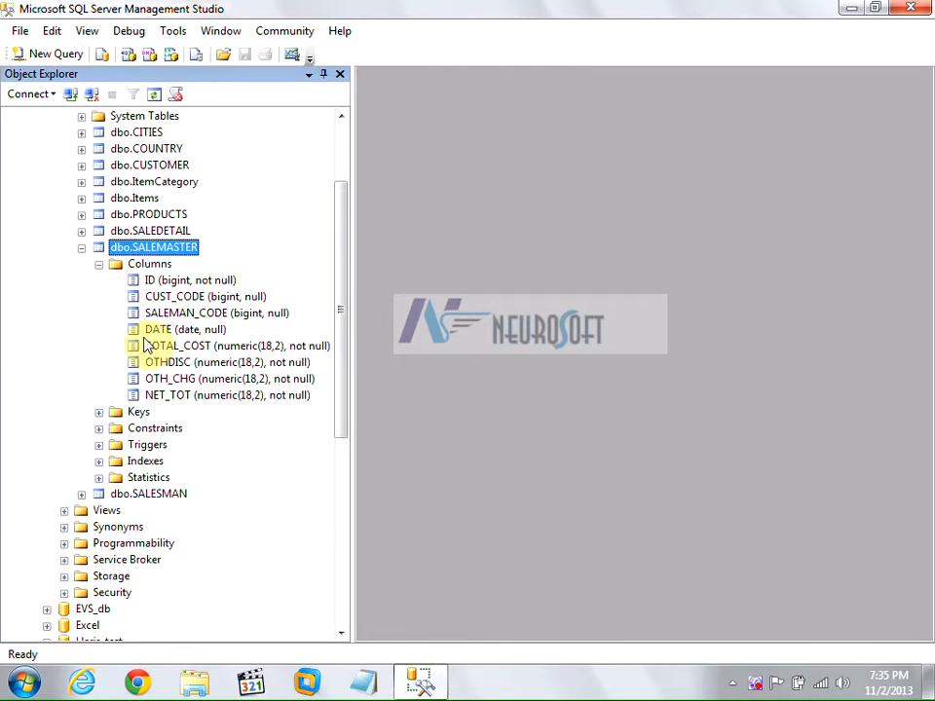
pyautogui.click(151, 282)
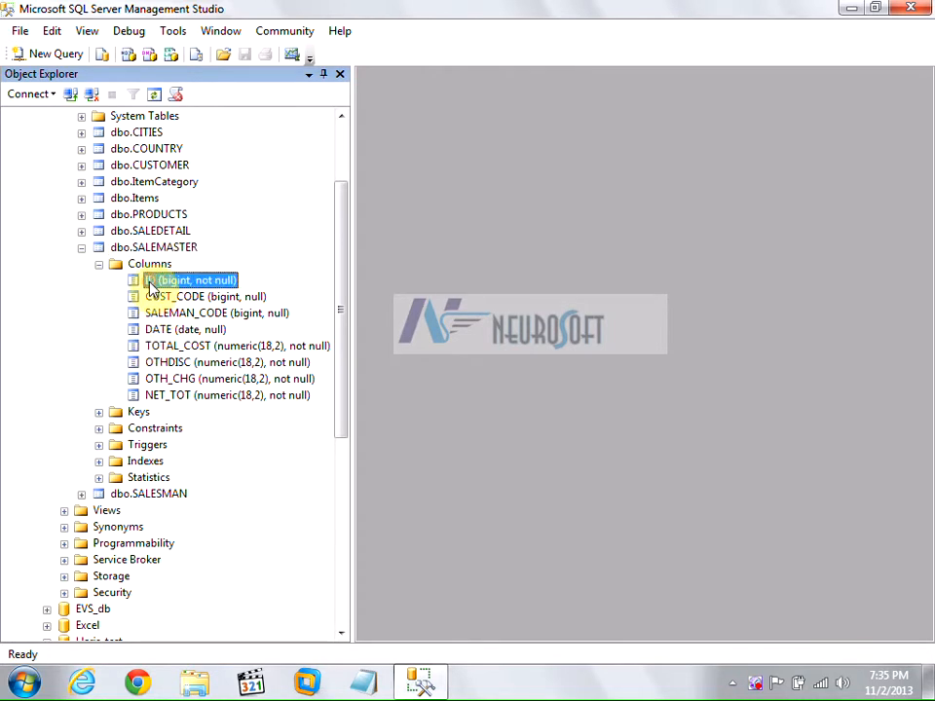
pyautogui.click(157, 297)
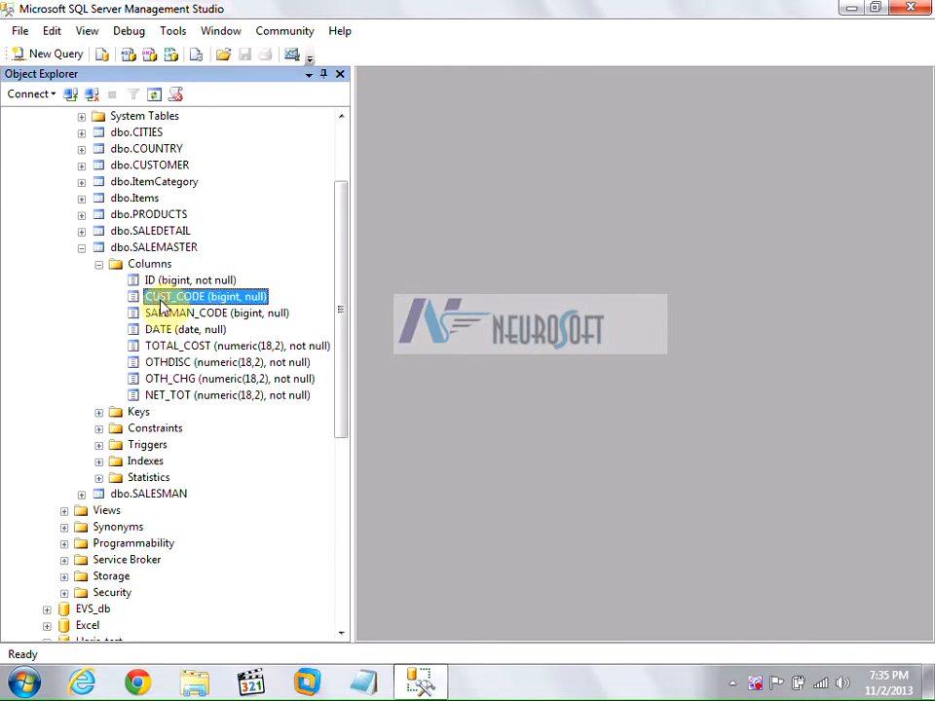
pyautogui.click(163, 312)
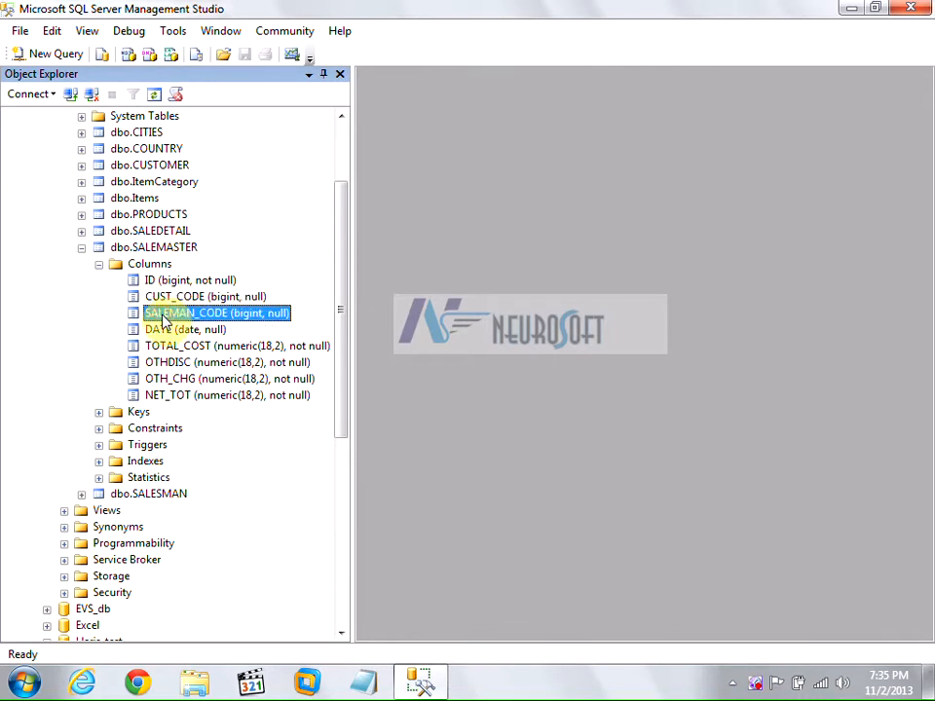
pyautogui.click(158, 330)
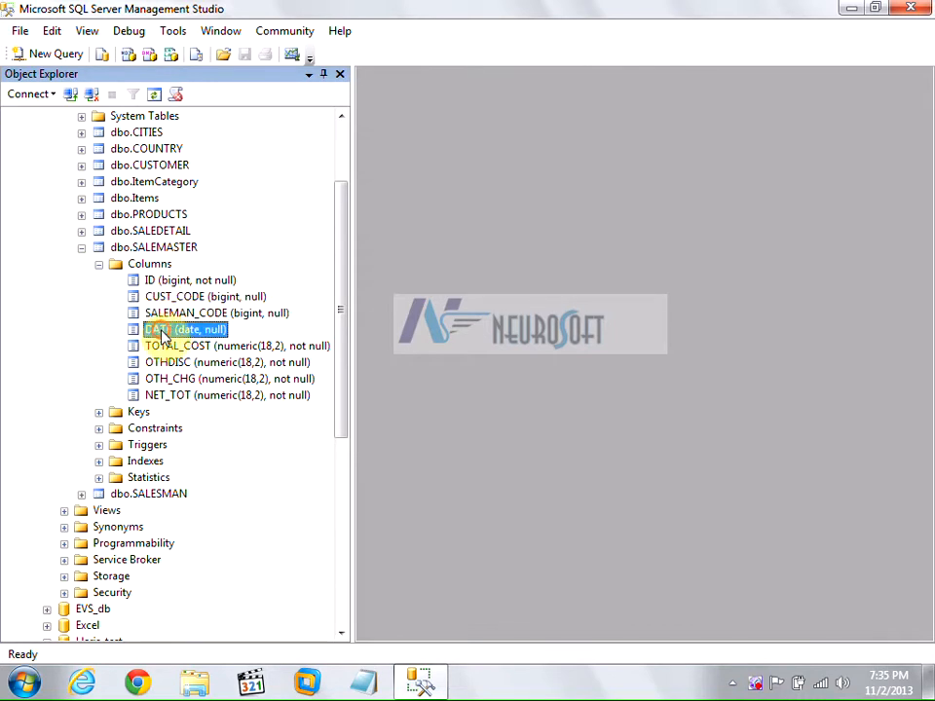
pyautogui.click(158, 346)
pyautogui.click(161, 362)
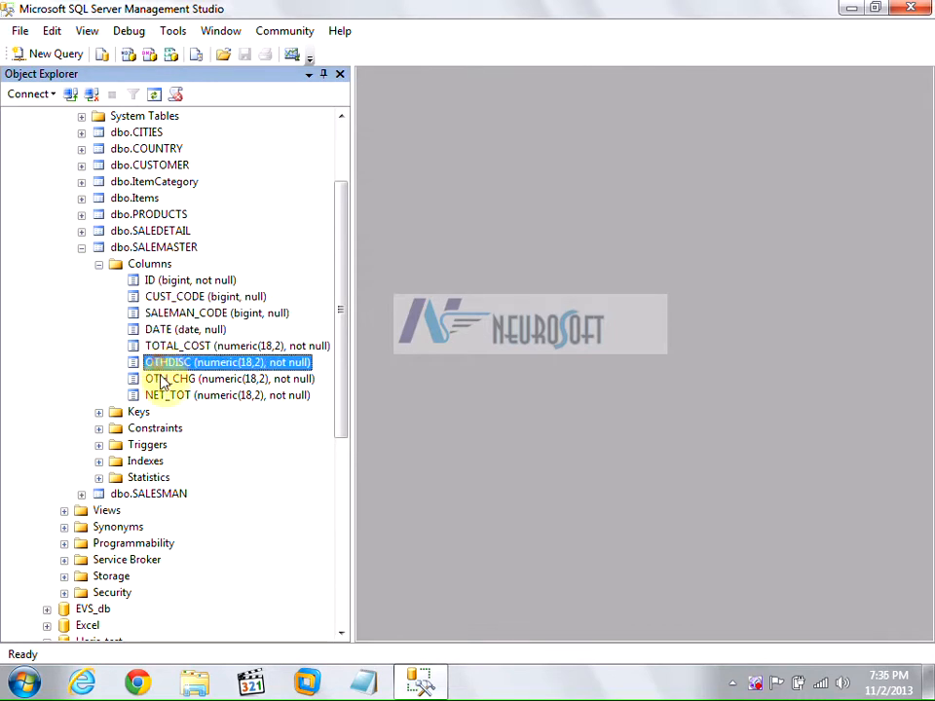
pyautogui.click(162, 379)
pyautogui.click(161, 396)
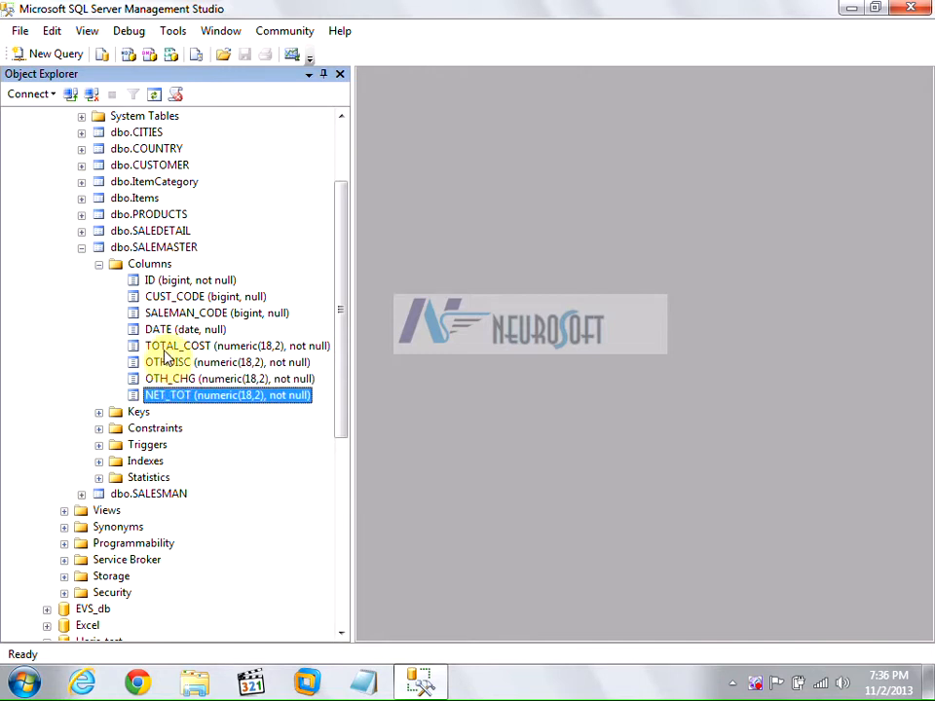
pyautogui.click(163, 348)
# Expand SALEDETAIL's Columns and review SALEMASTER_ID through NET_TOT.
pyautogui.click(82, 231)
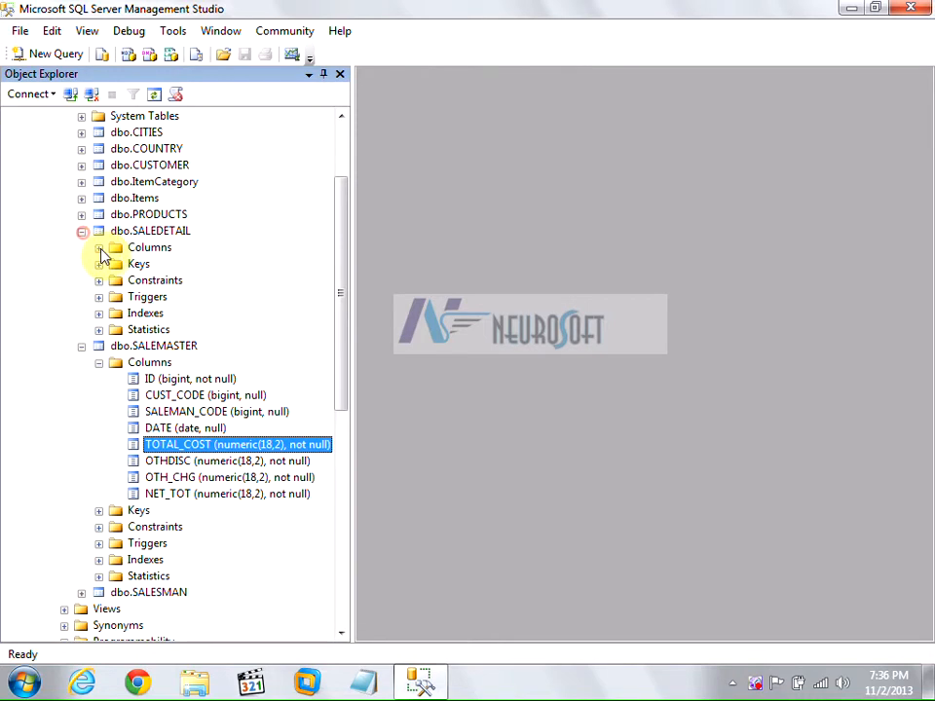
pyautogui.click(98, 248)
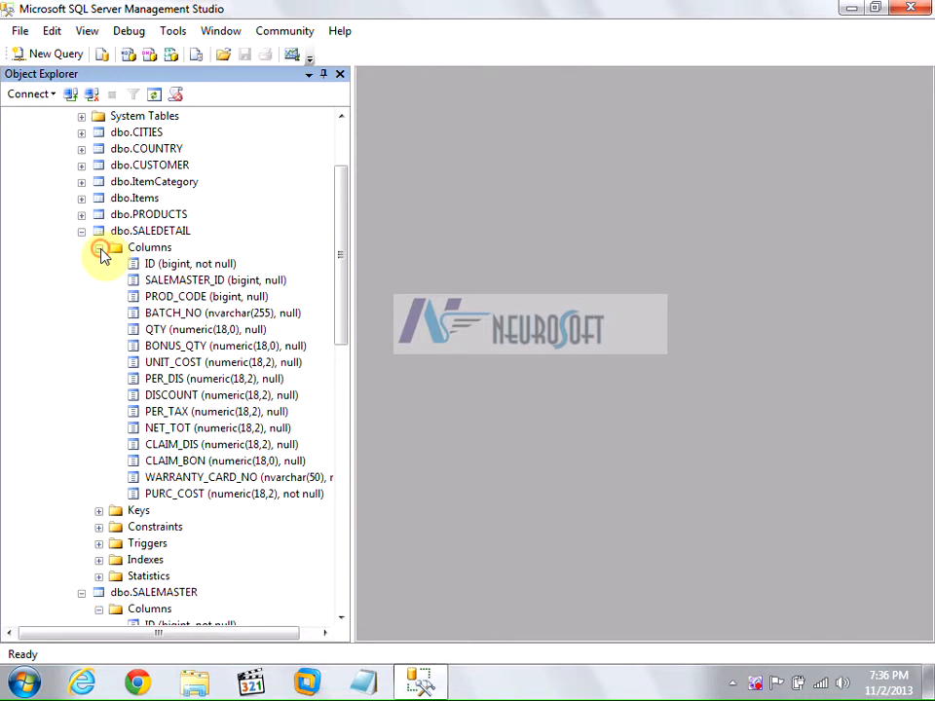
pyautogui.click(162, 285)
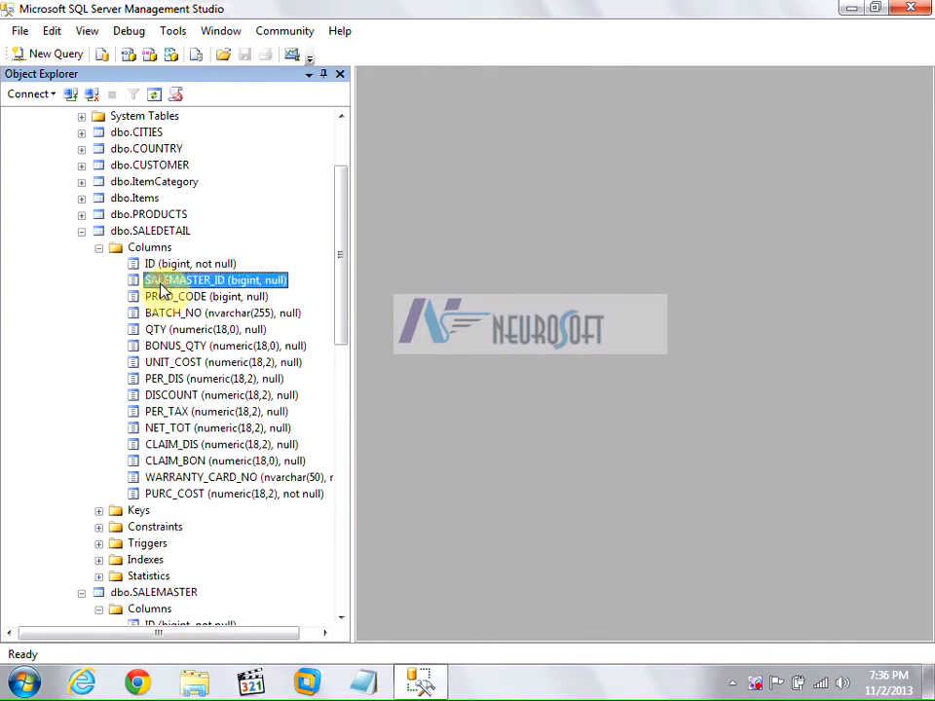
pyautogui.click(168, 594)
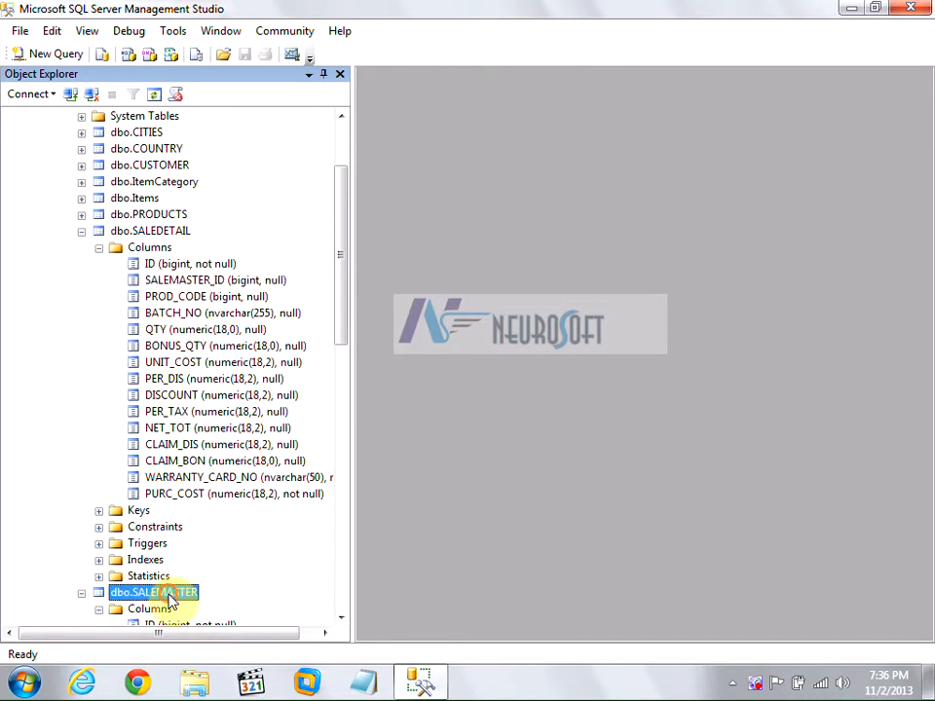
pyautogui.click(159, 298)
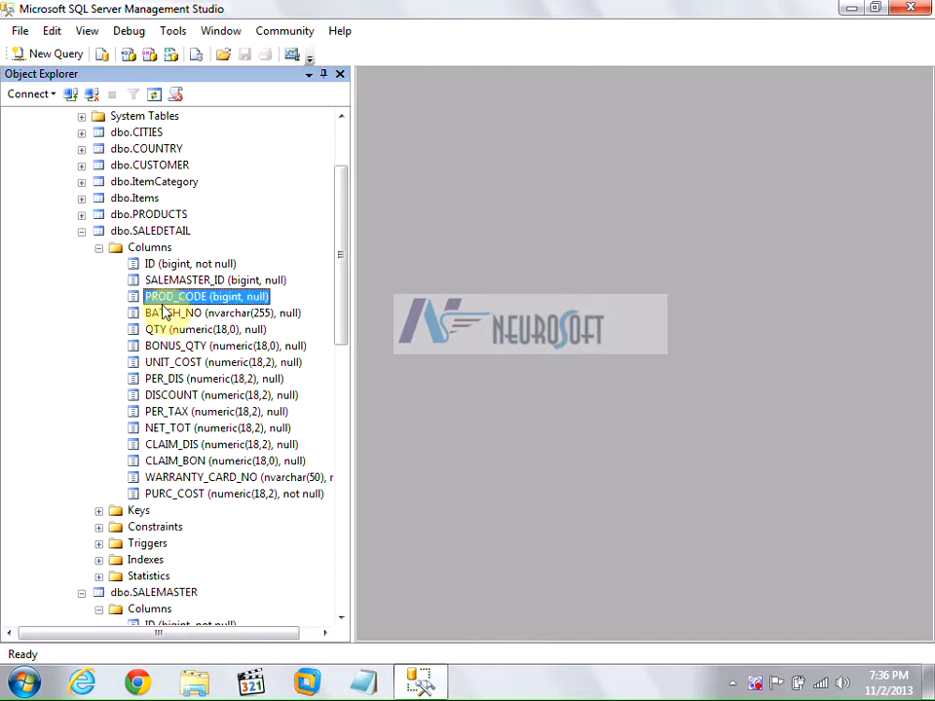
pyautogui.click(161, 315)
pyautogui.click(157, 330)
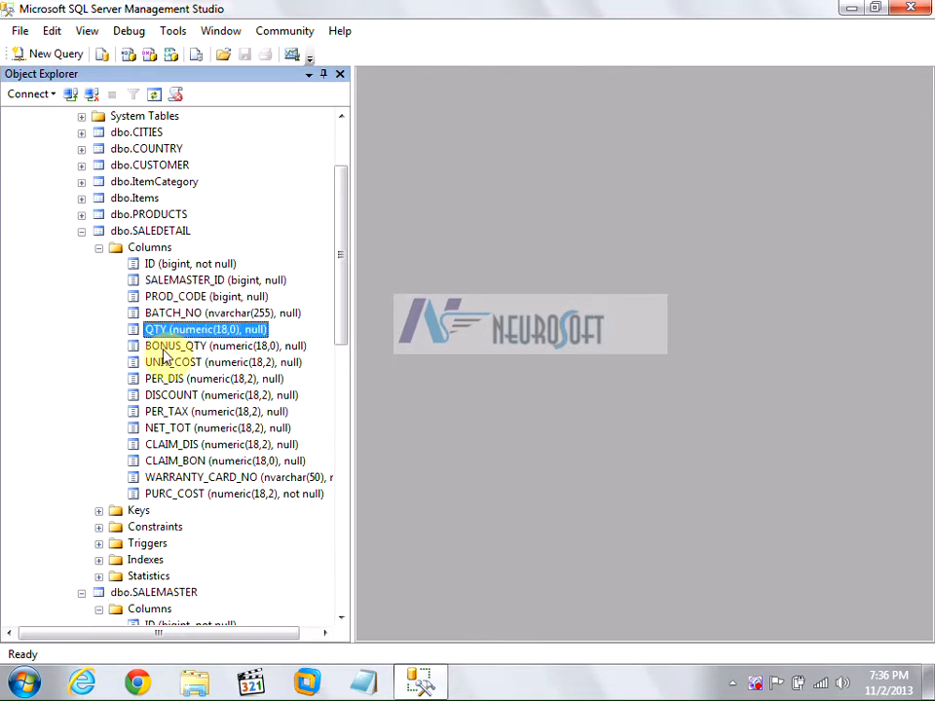
pyautogui.click(168, 348)
pyautogui.click(169, 370)
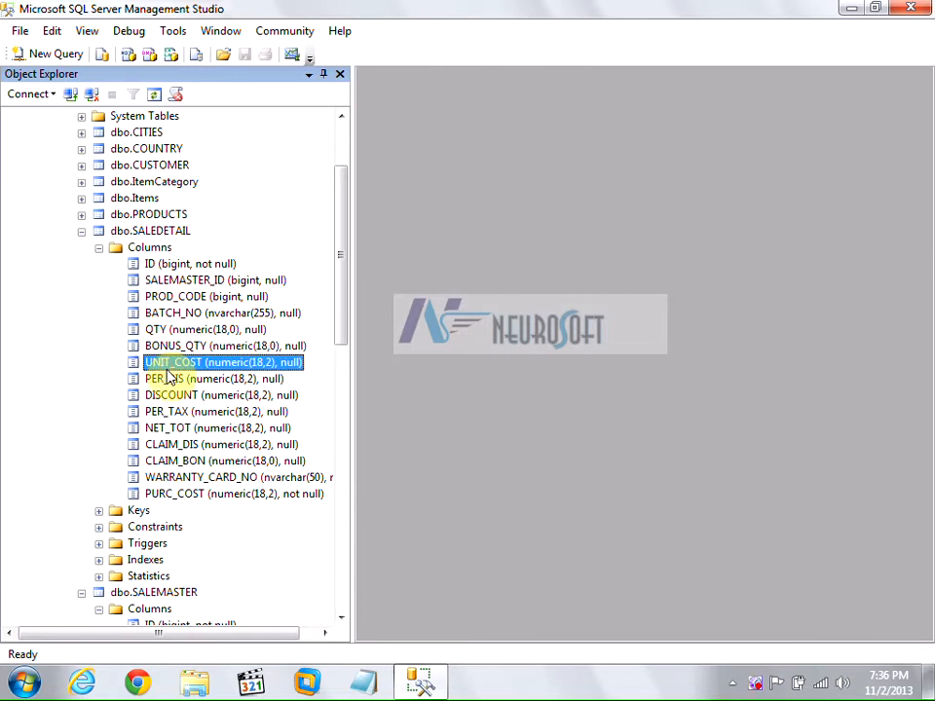
pyautogui.click(170, 378)
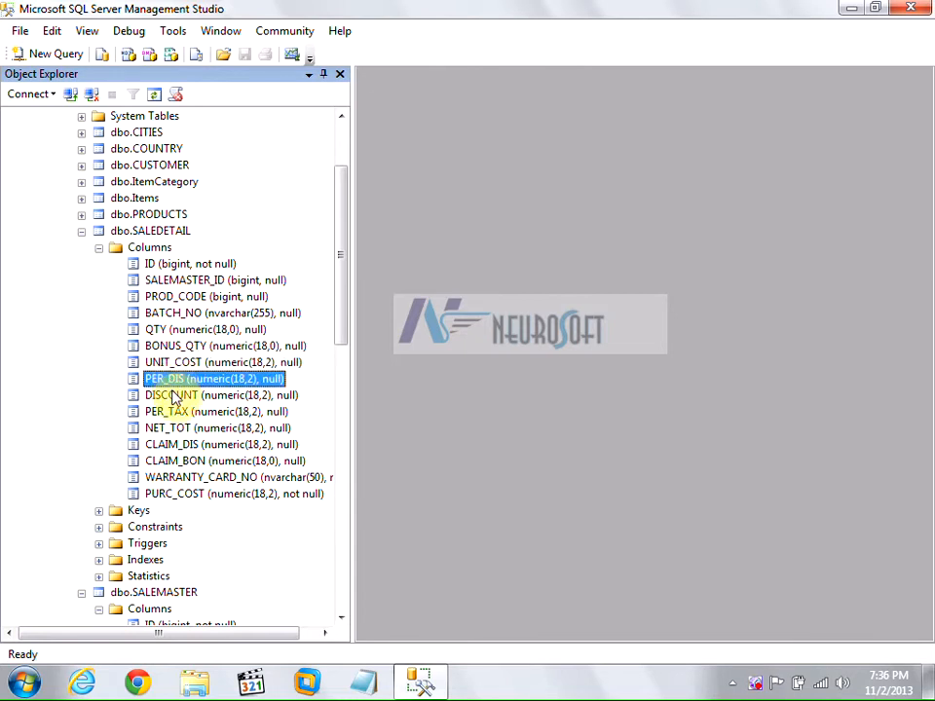
pyautogui.click(166, 398)
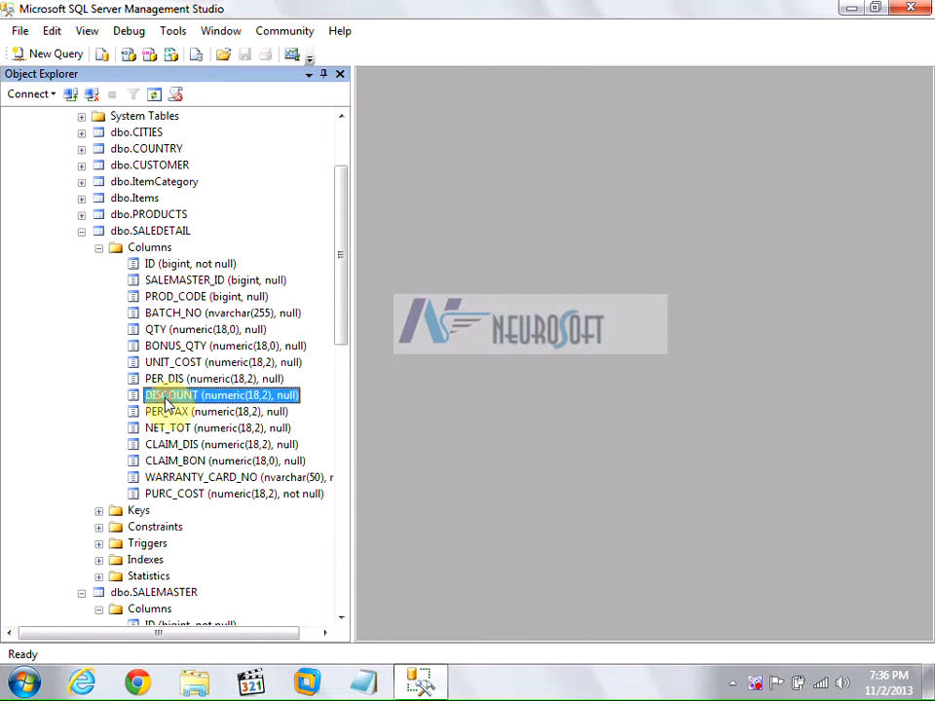
pyautogui.click(171, 414)
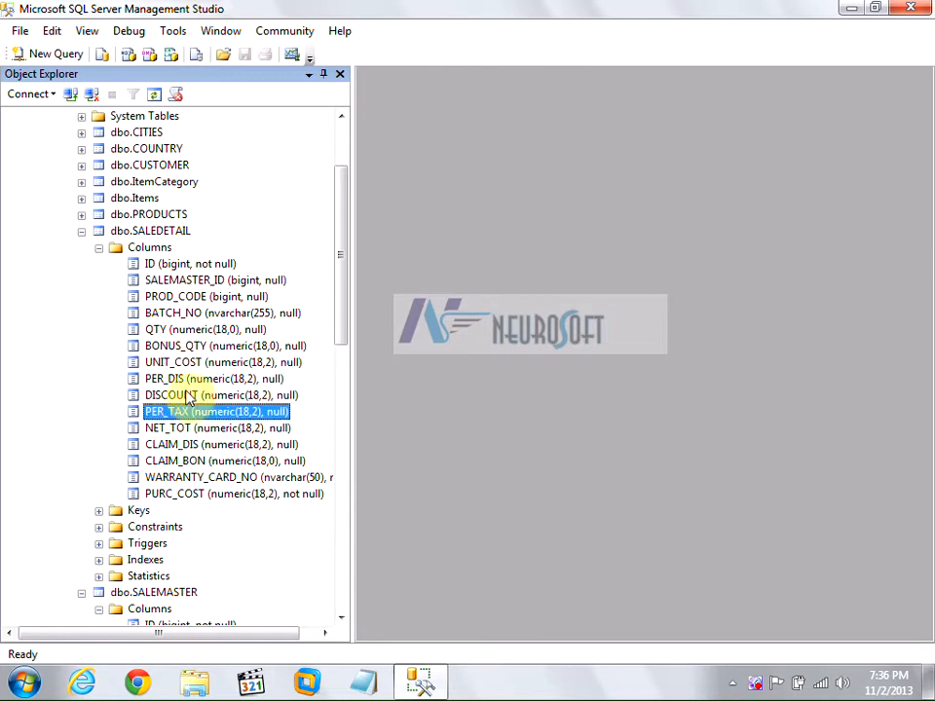
pyautogui.click(166, 429)
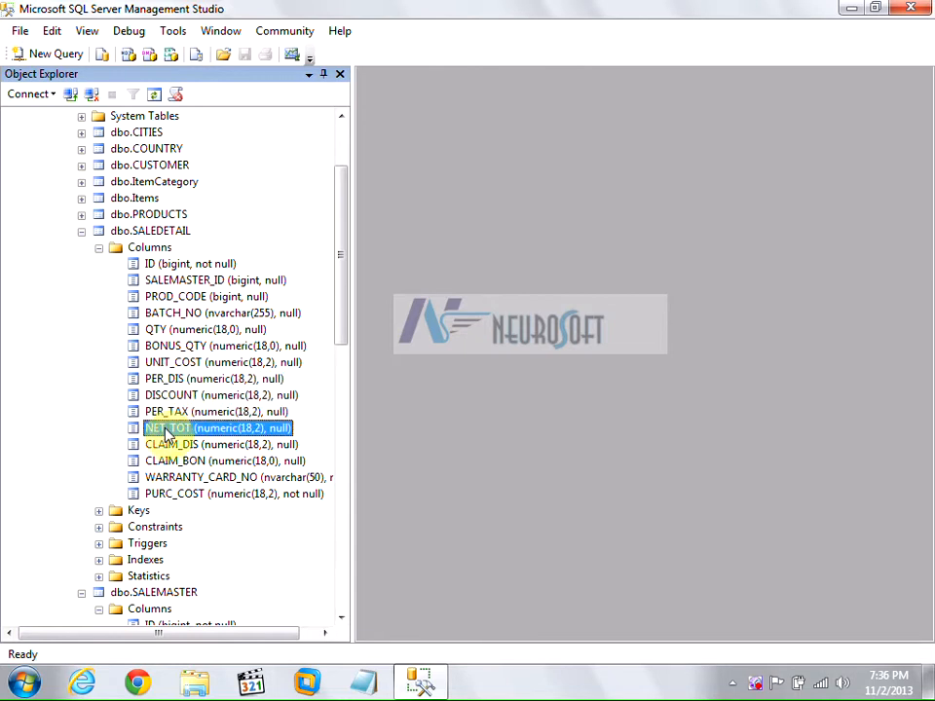
# Compare CLAIM_DIS, CLAIM_BON, WARRANTY_CARD_NO and PURC_COST with UNIT_COST, then collapse the column list.
pyautogui.click(186, 445)
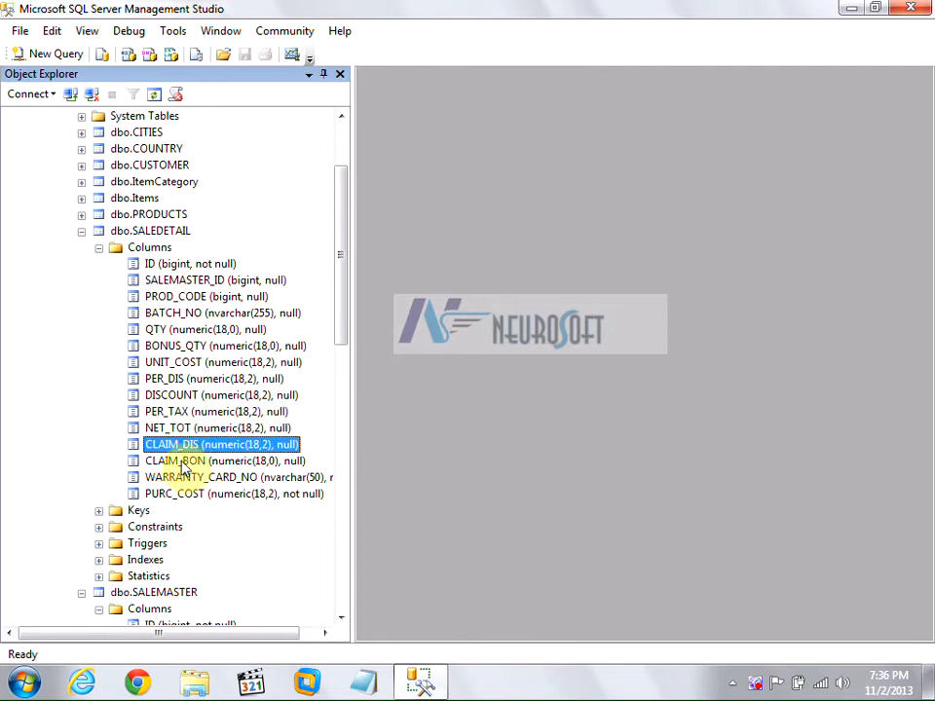
pyautogui.click(182, 463)
pyautogui.click(177, 445)
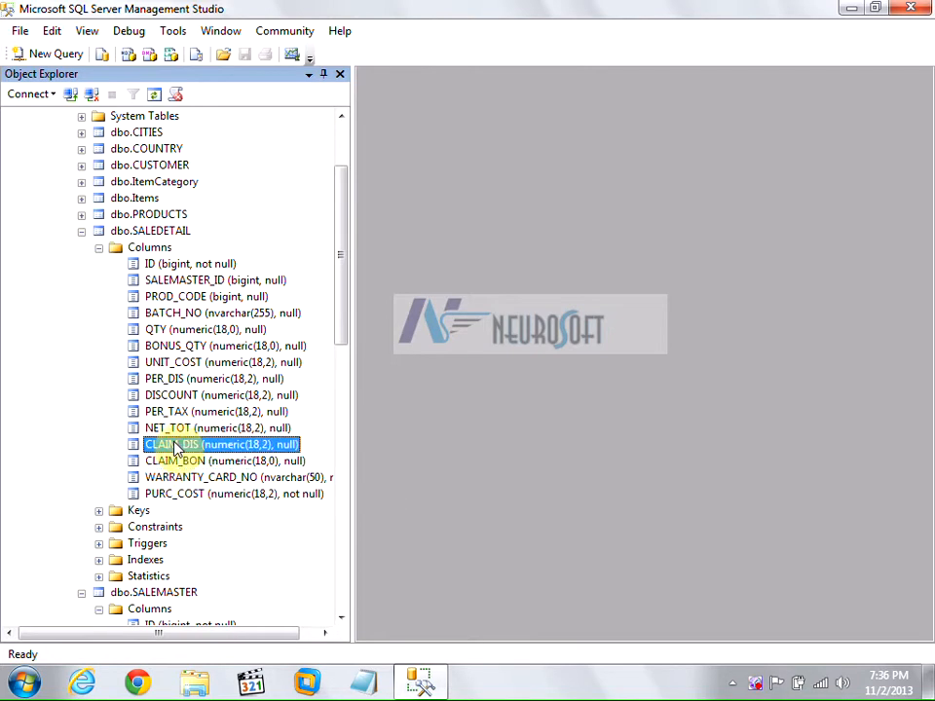
pyautogui.click(182, 464)
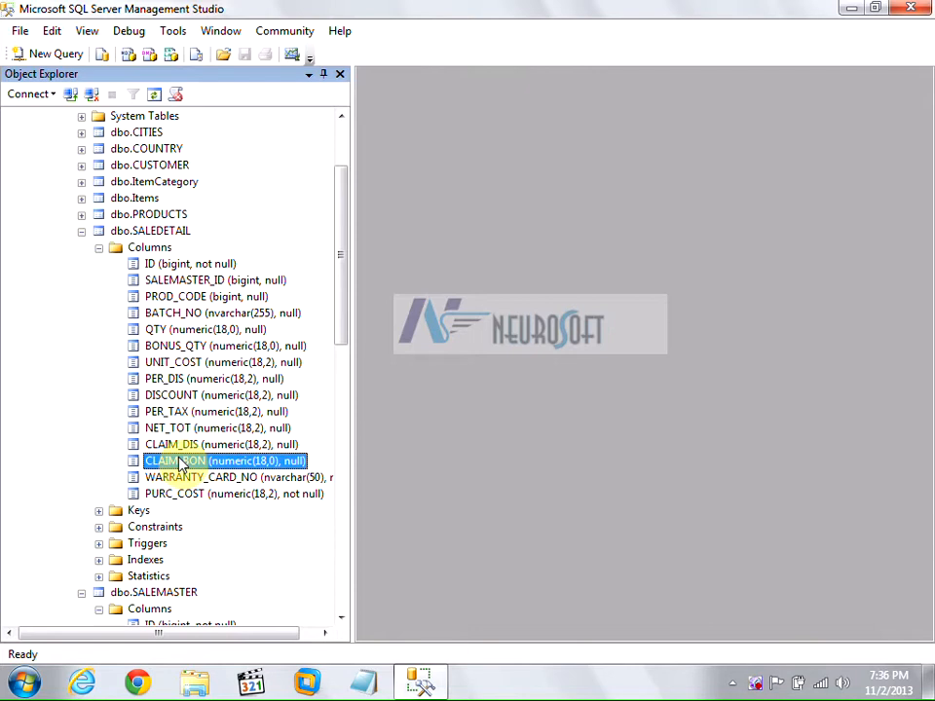
pyautogui.click(180, 449)
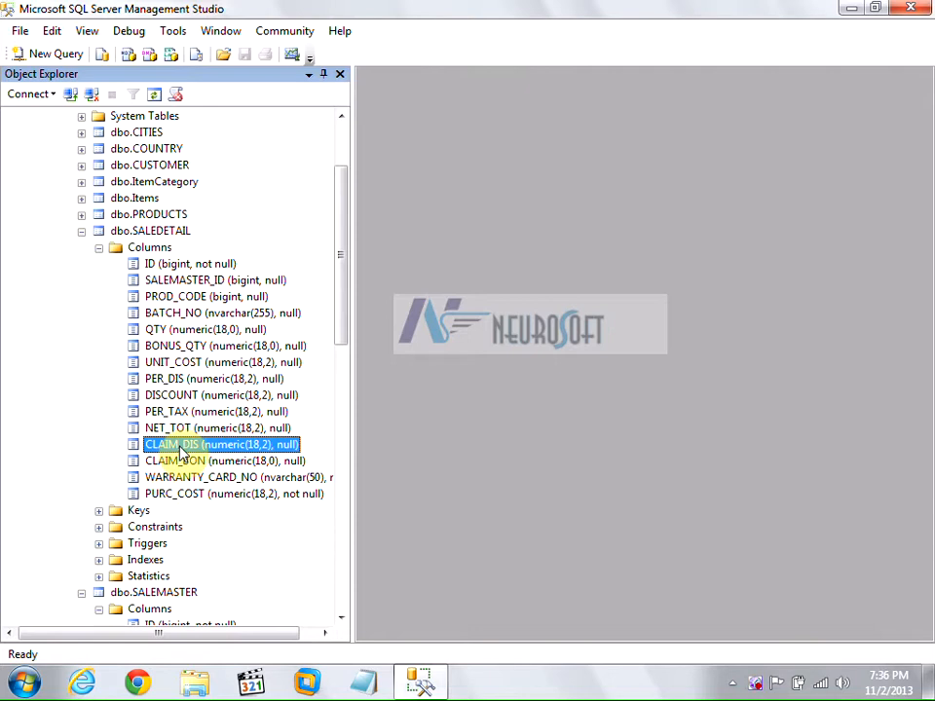
pyautogui.click(173, 479)
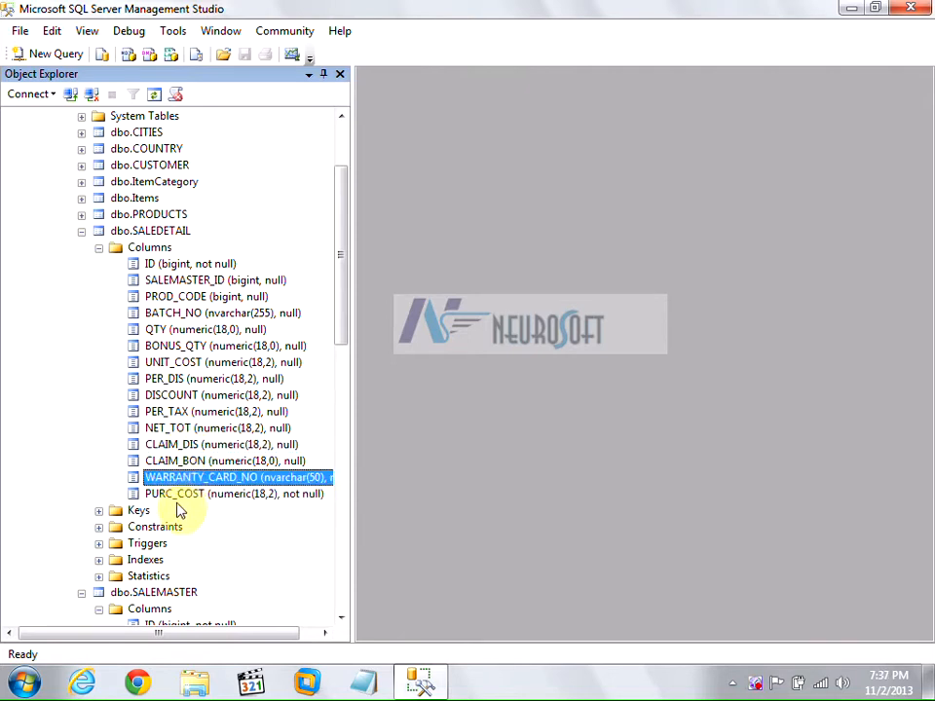
pyautogui.click(178, 496)
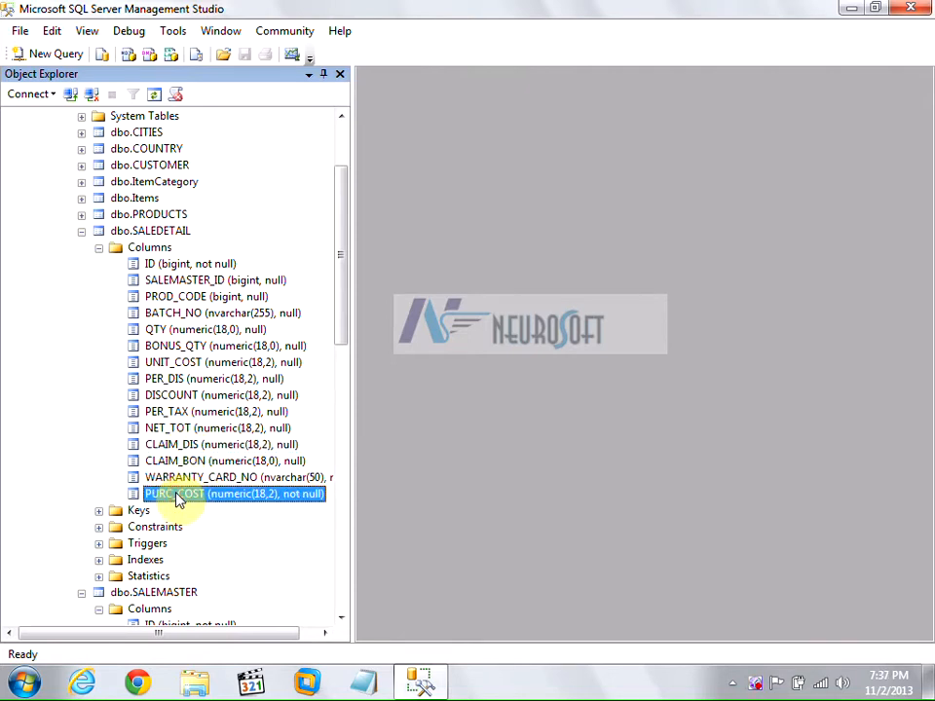
pyautogui.click(178, 363)
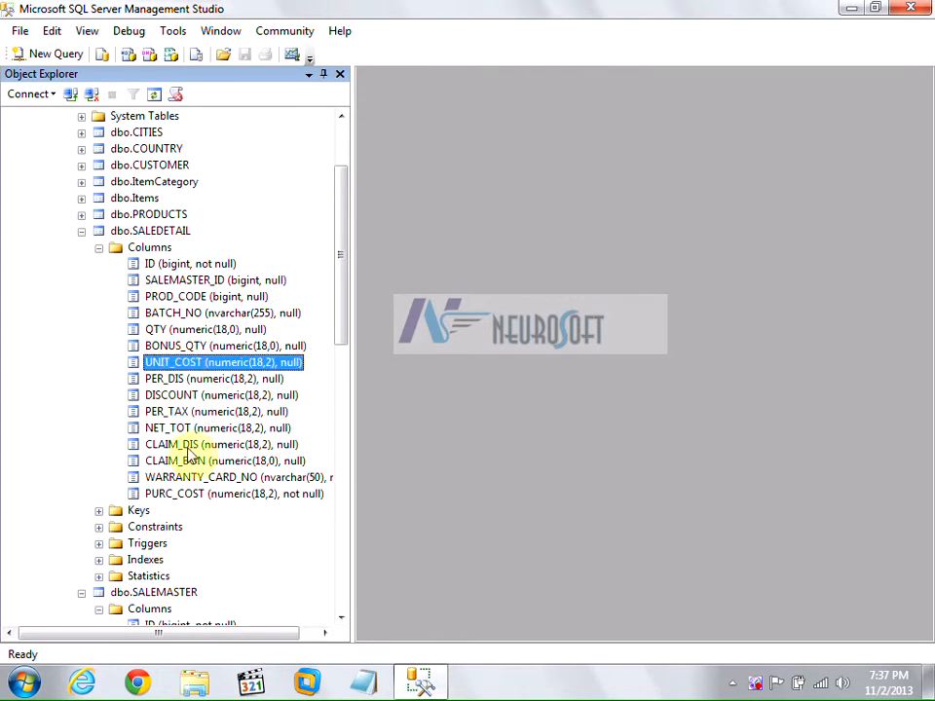
pyautogui.click(186, 495)
pyautogui.click(179, 364)
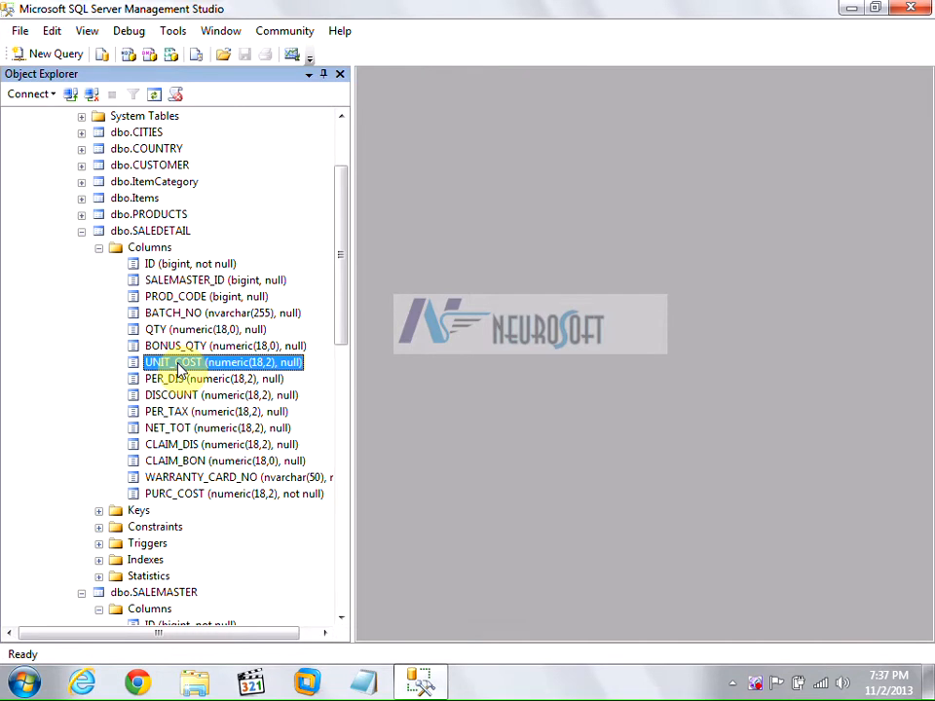
pyautogui.click(98, 247)
pyautogui.click(82, 231)
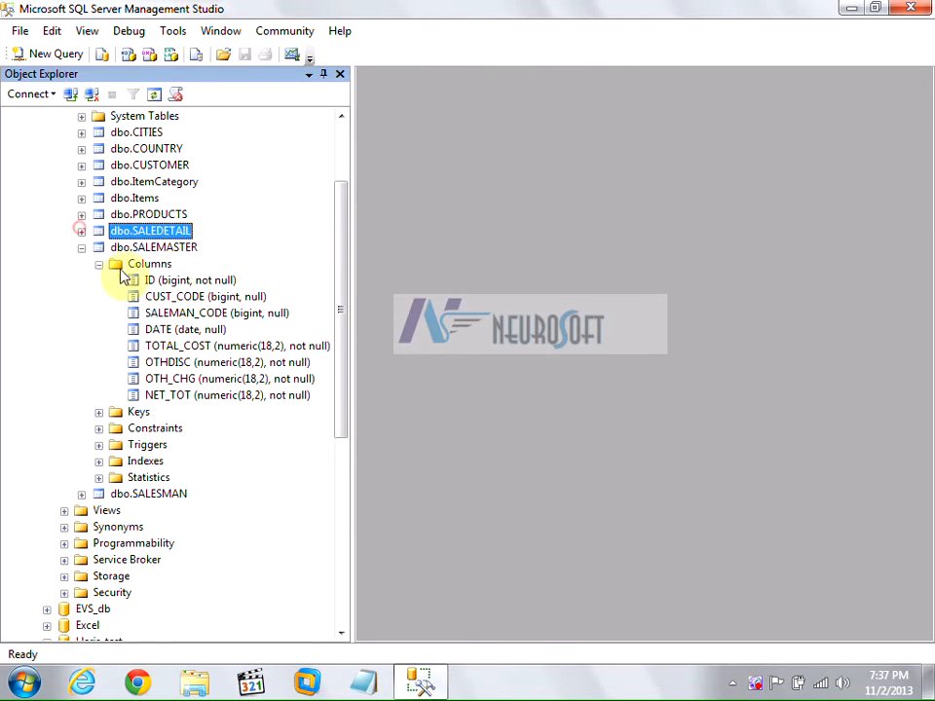
pyautogui.click(175, 301)
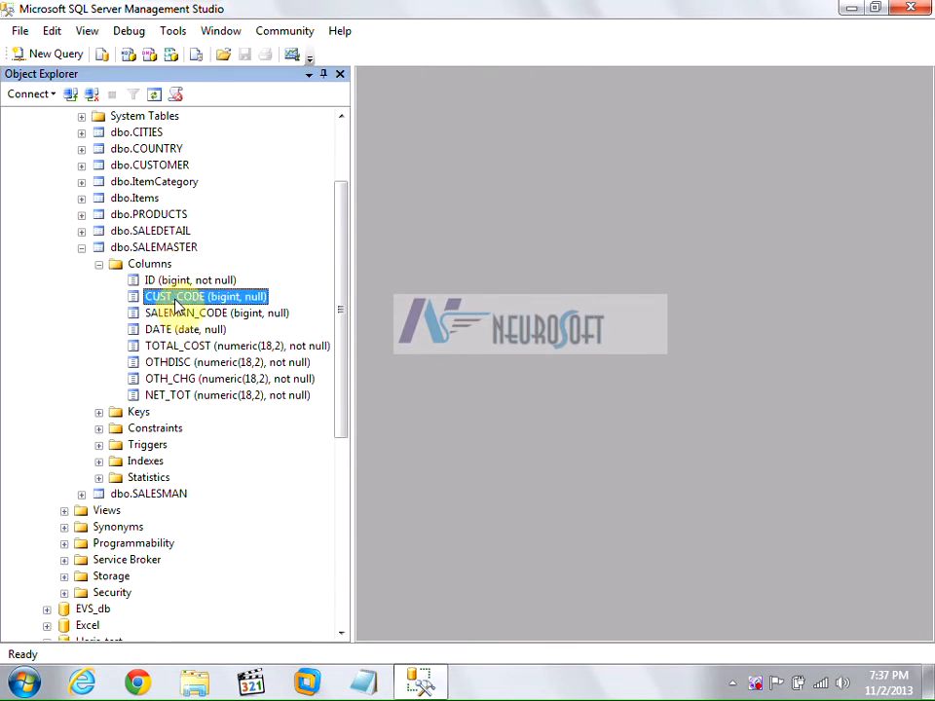
pyautogui.click(81, 216)
pyautogui.click(98, 231)
pyautogui.click(168, 248)
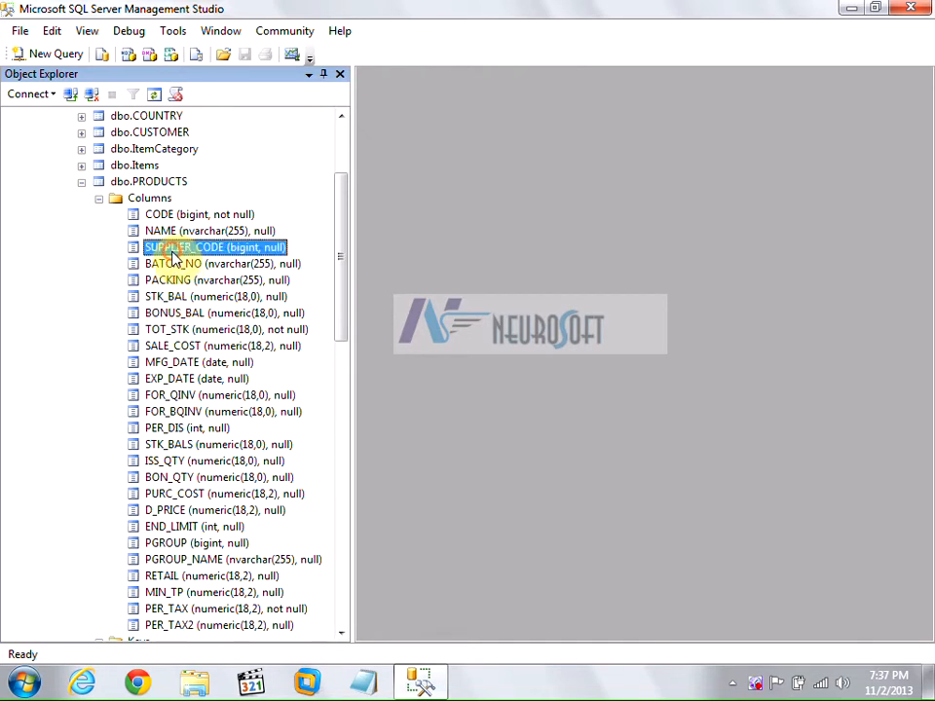
pyautogui.click(83, 182)
pyautogui.click(83, 213)
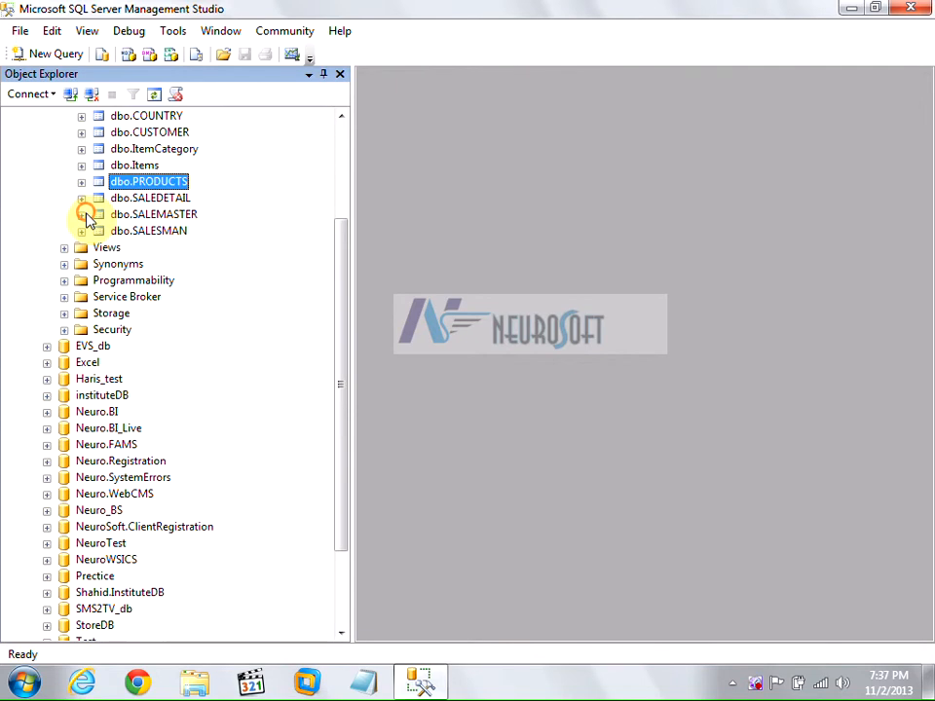
pyautogui.click(131, 134)
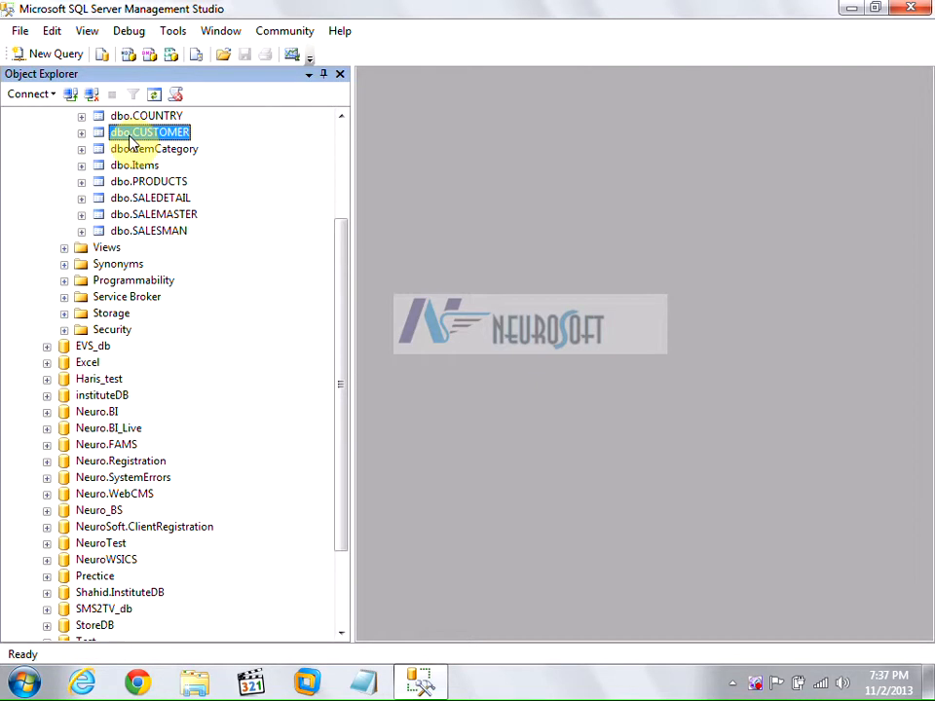
pyautogui.scroll(1, 132, 157)
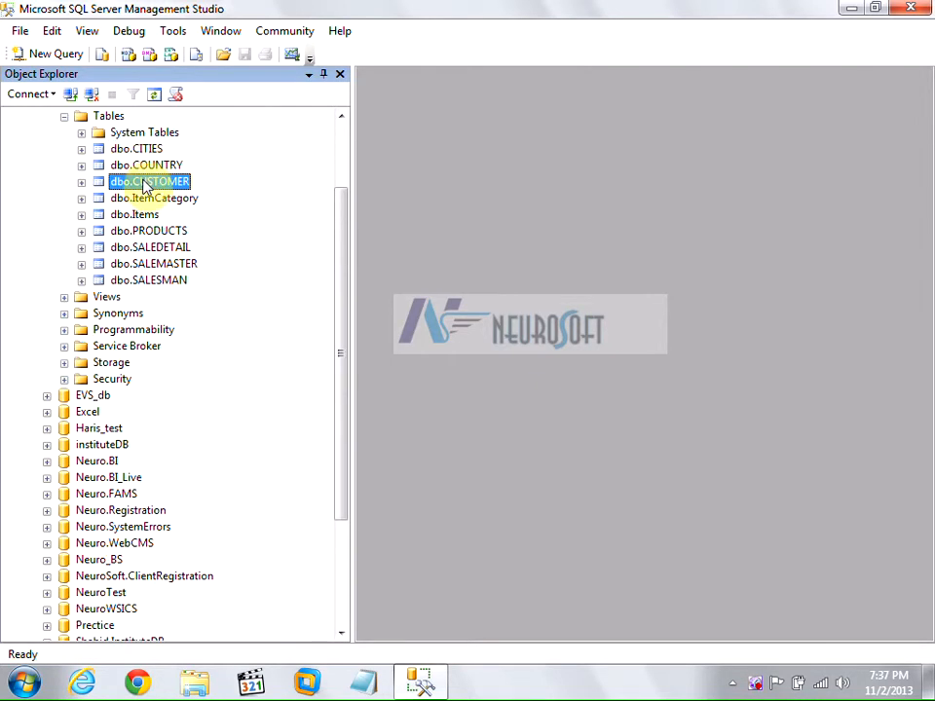
pyautogui.scroll(1, 117, 158)
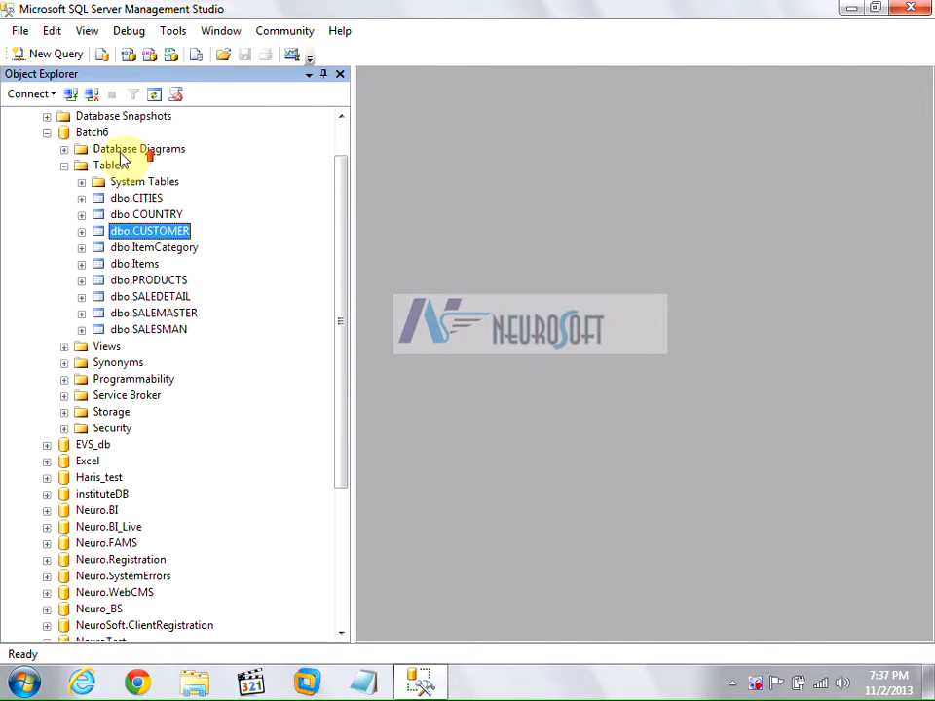
# Launch the Import Data wizard on the Batch6 database and get past the welcome page.
pyautogui.rightClick(94, 134)
pyautogui.moveTo(135, 209)
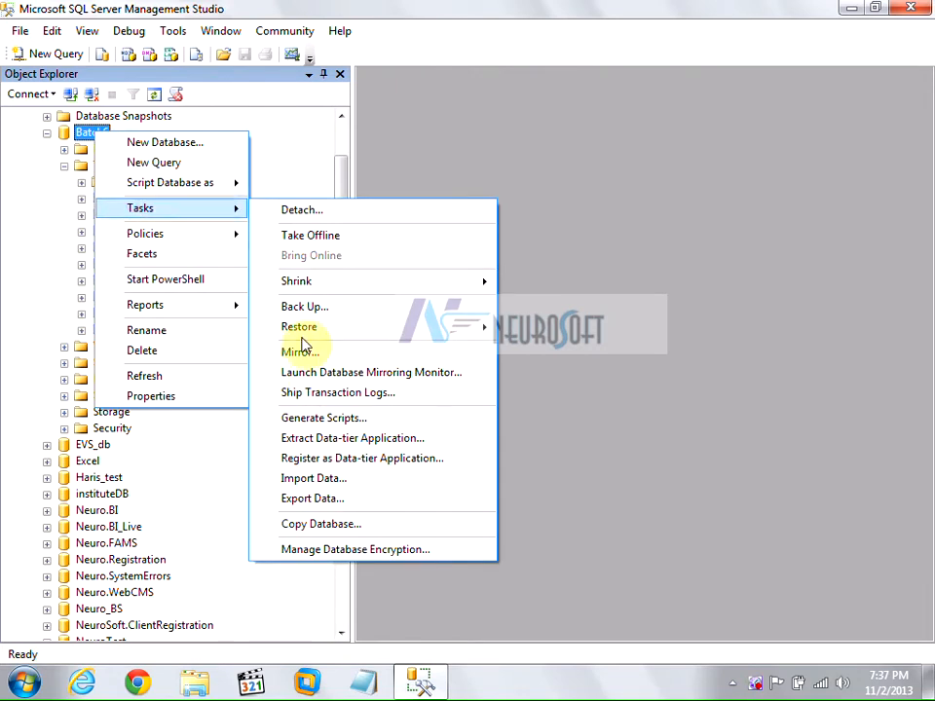
pyautogui.click(325, 479)
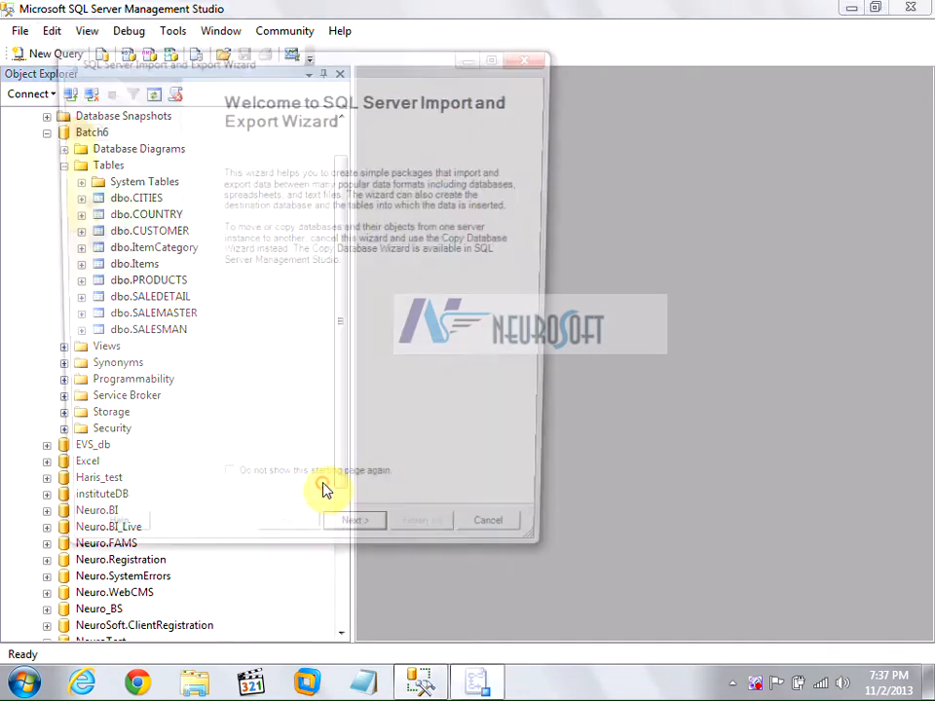
pyautogui.click(359, 545)
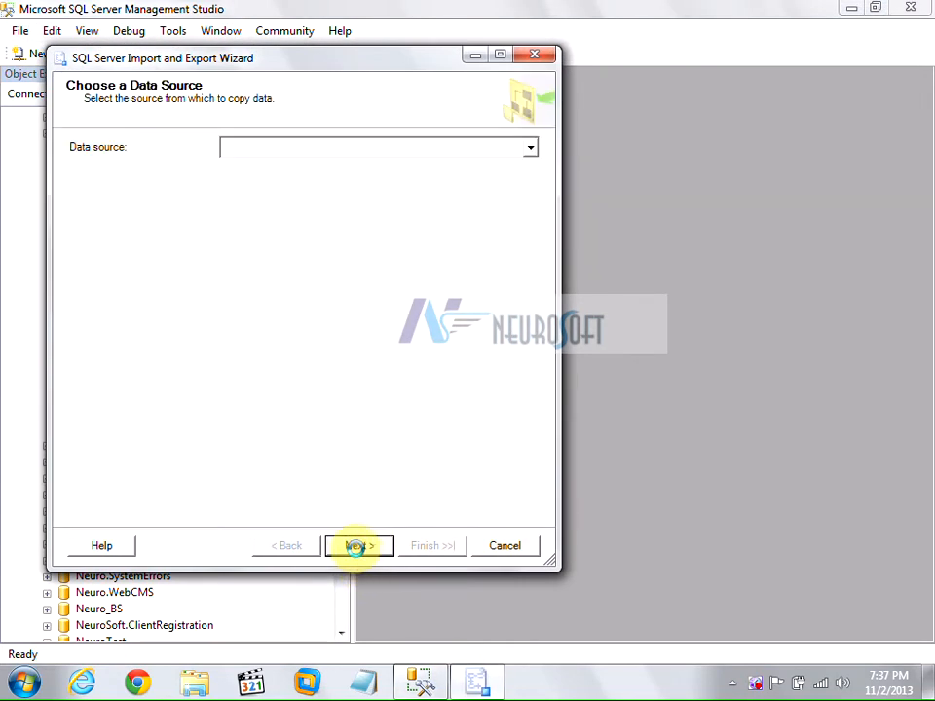
# Set the source to SERVER\SQL2K8 with SQL Server Authentication (login SA and its password), database NeuroWSICS.
pyautogui.click(526, 176)
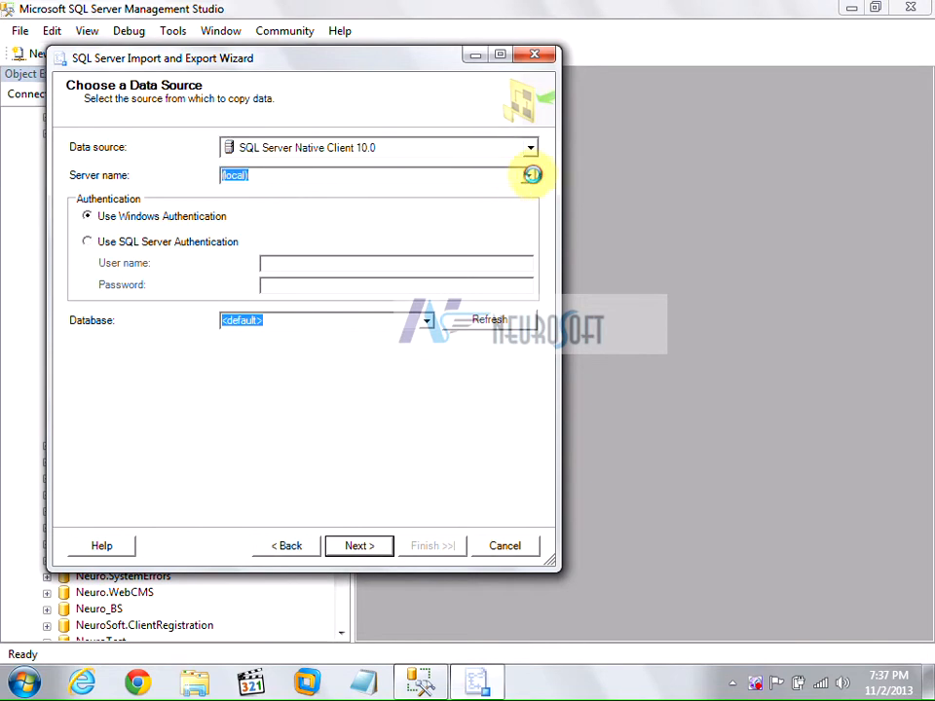
pyautogui.click(305, 202)
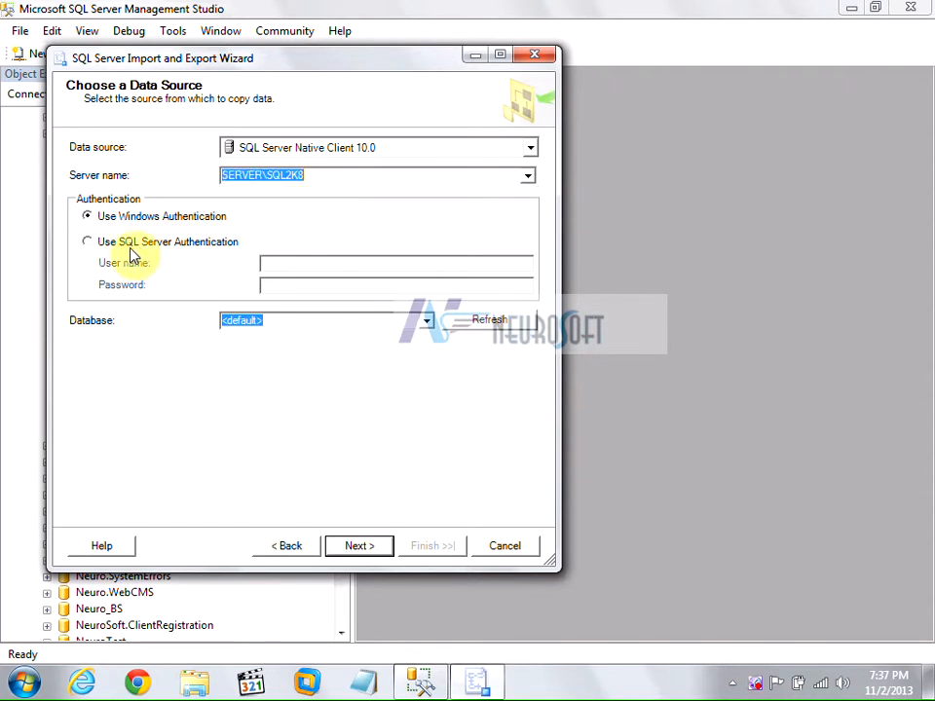
pyautogui.click(127, 246)
pyautogui.click(313, 265)
pyautogui.write('SA')
pyautogui.click(305, 284)
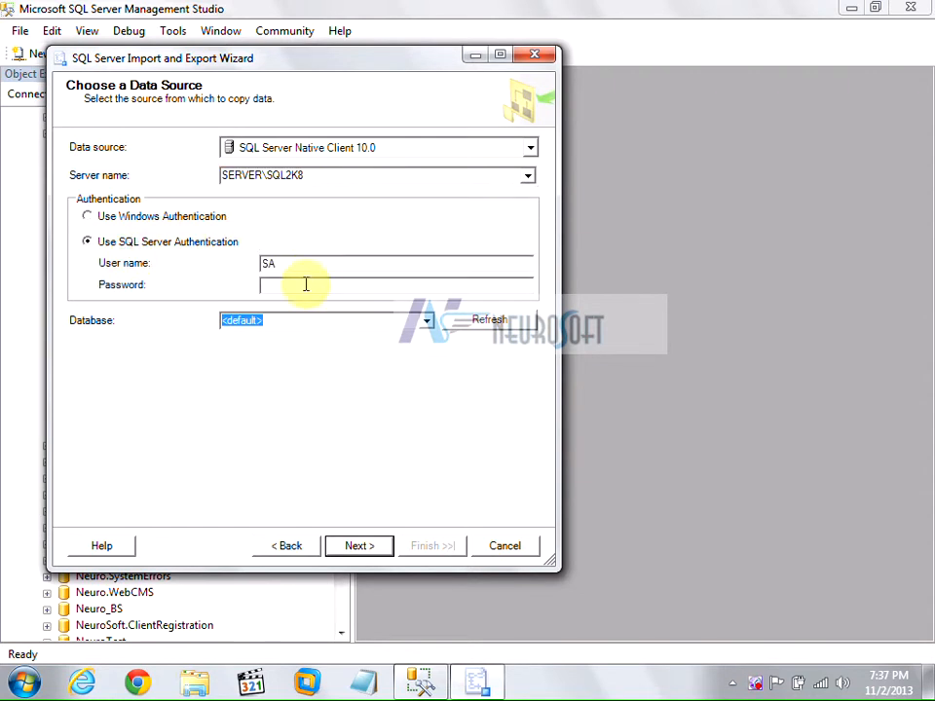
pyautogui.write('sa')
pyautogui.click(305, 284)
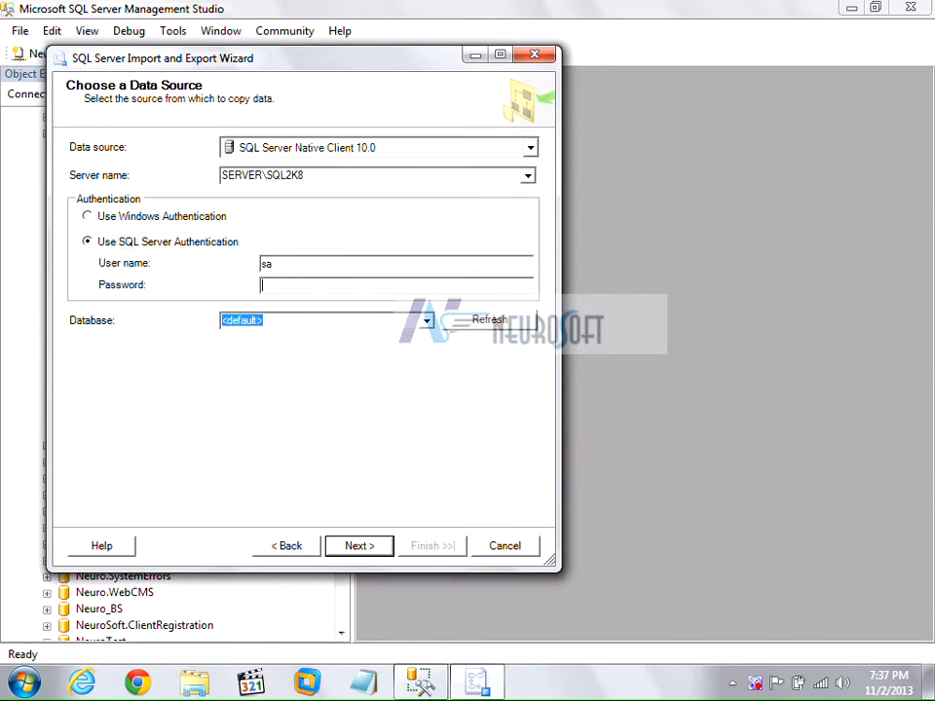
pyautogui.write('sa')
pyautogui.click(426, 320)
pyautogui.scroll(-3, 334, 391)
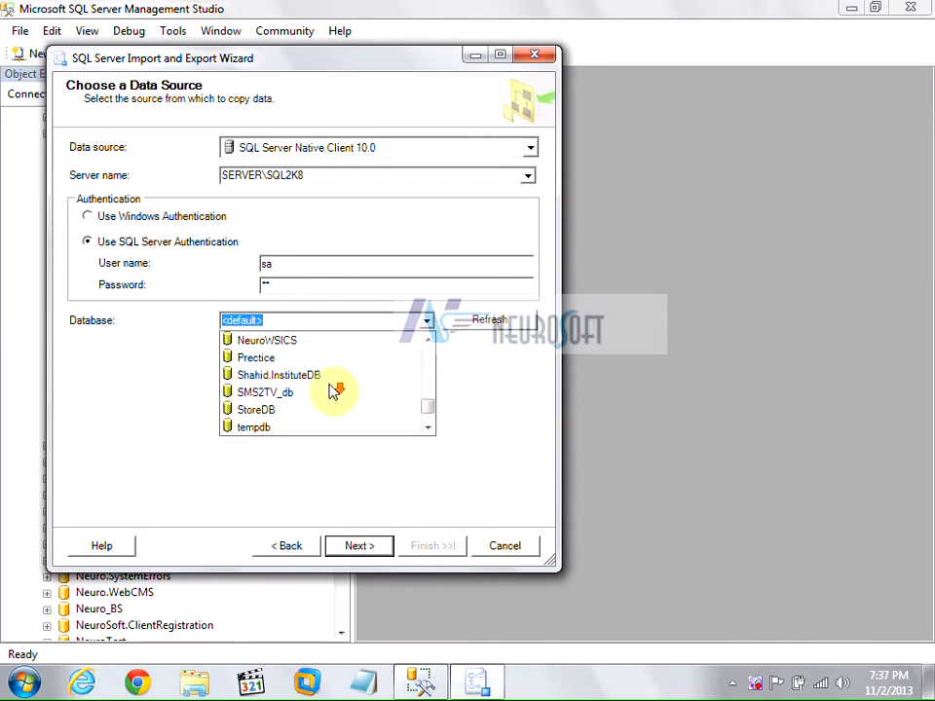
pyautogui.click(307, 338)
pyautogui.click(383, 553)
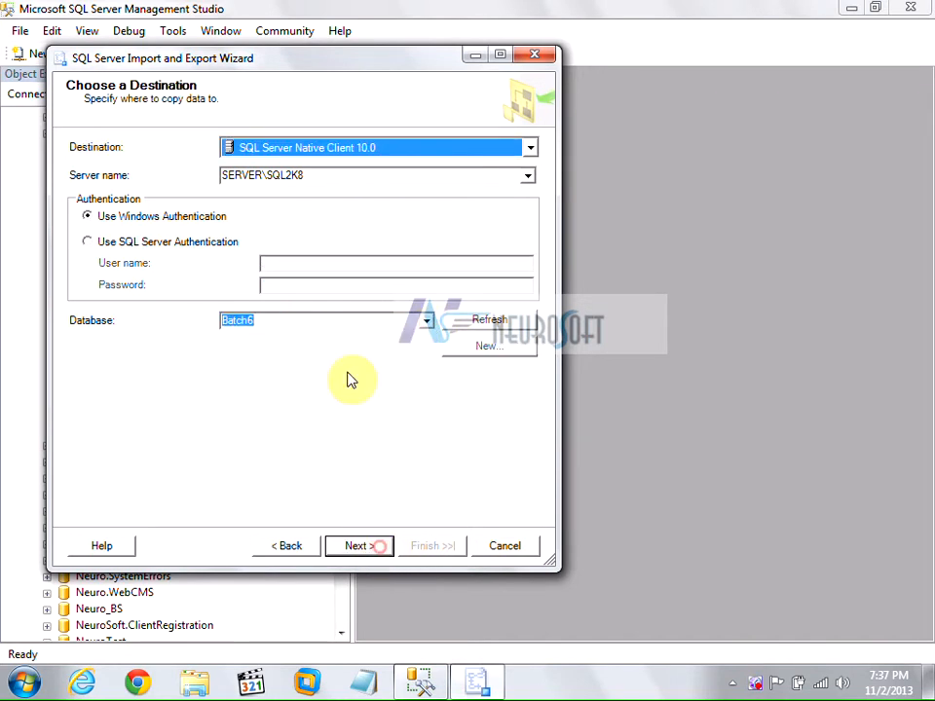
# Use SQL Server Authentication for the destination with the sa login and its password.
pyautogui.click(178, 242)
pyautogui.click(294, 262)
pyautogui.write('sa')
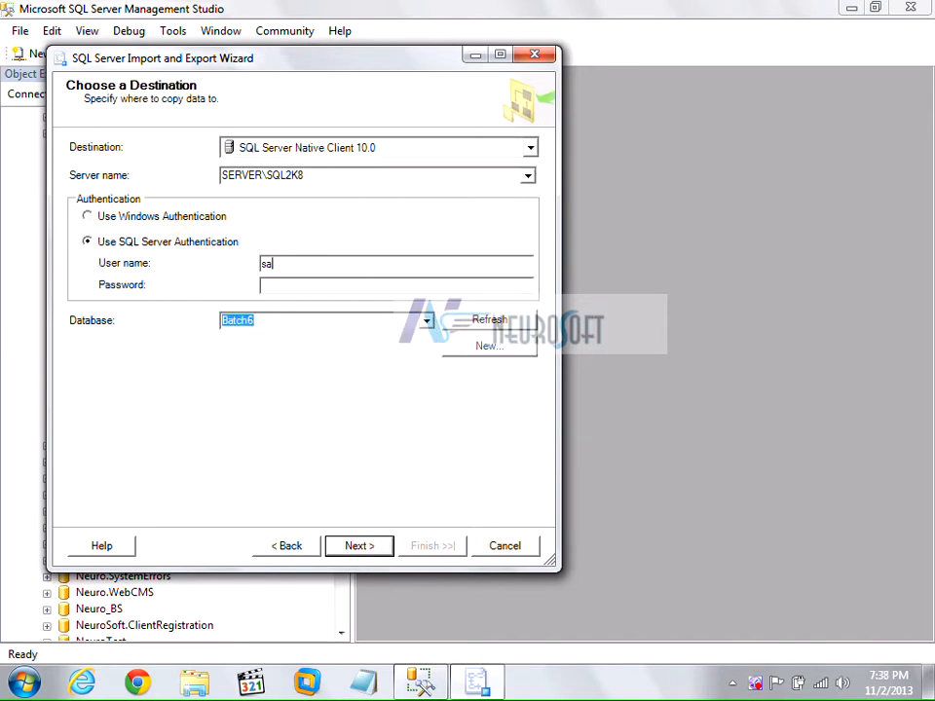
pyautogui.click(294, 282)
pyautogui.write('sa')
pyautogui.click(359, 547)
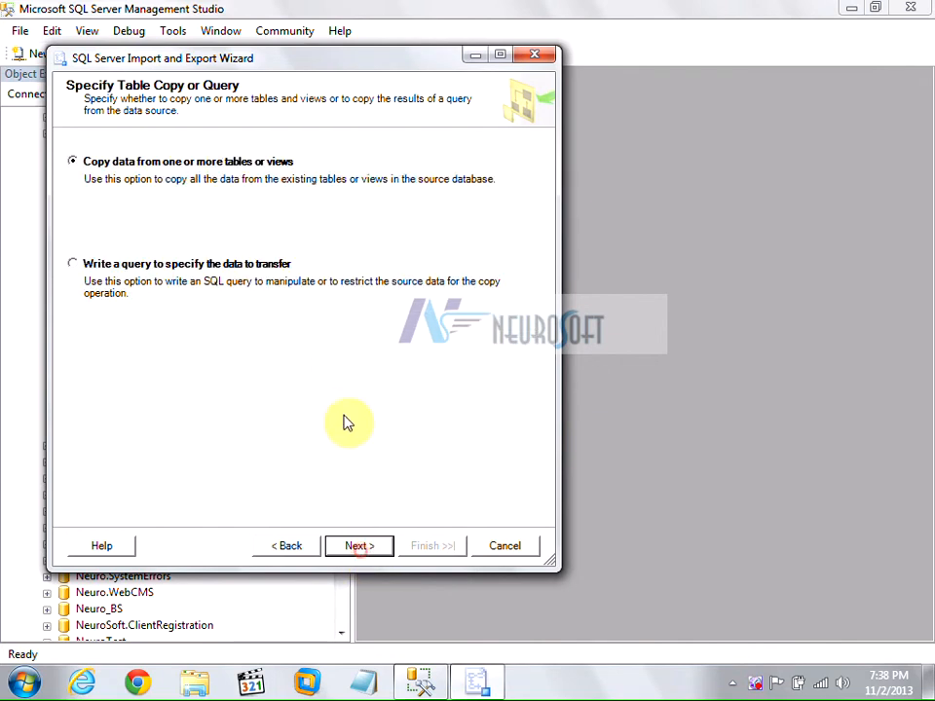
# Copy whole tables, selecting [dbo].[CUSTOMER] and [dbo].[SUPPLIER] as source tables.
pyautogui.click(360, 549)
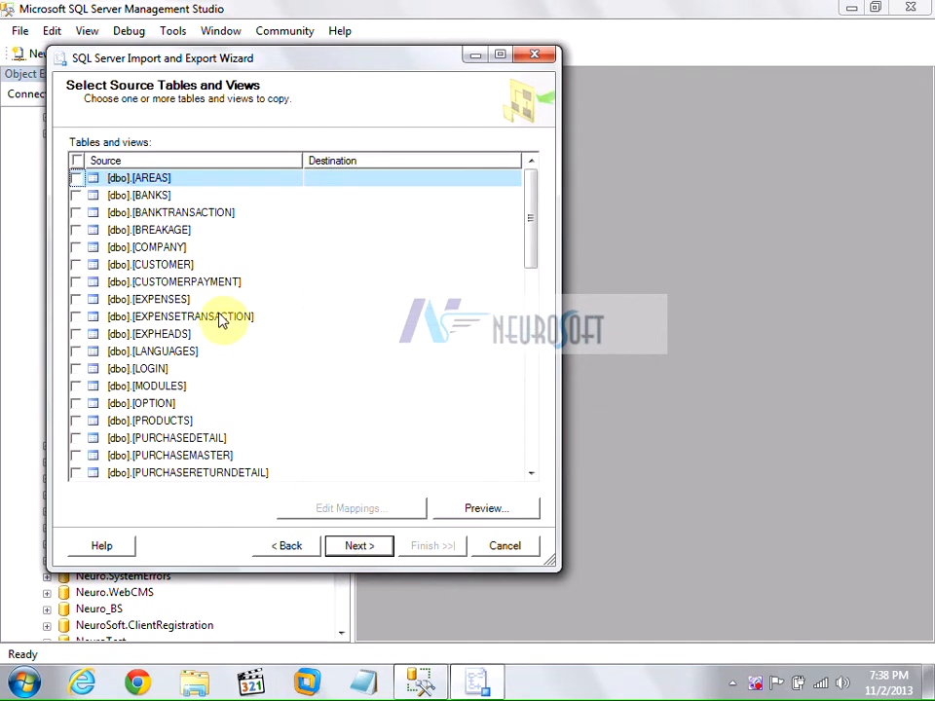
pyautogui.click(76, 266)
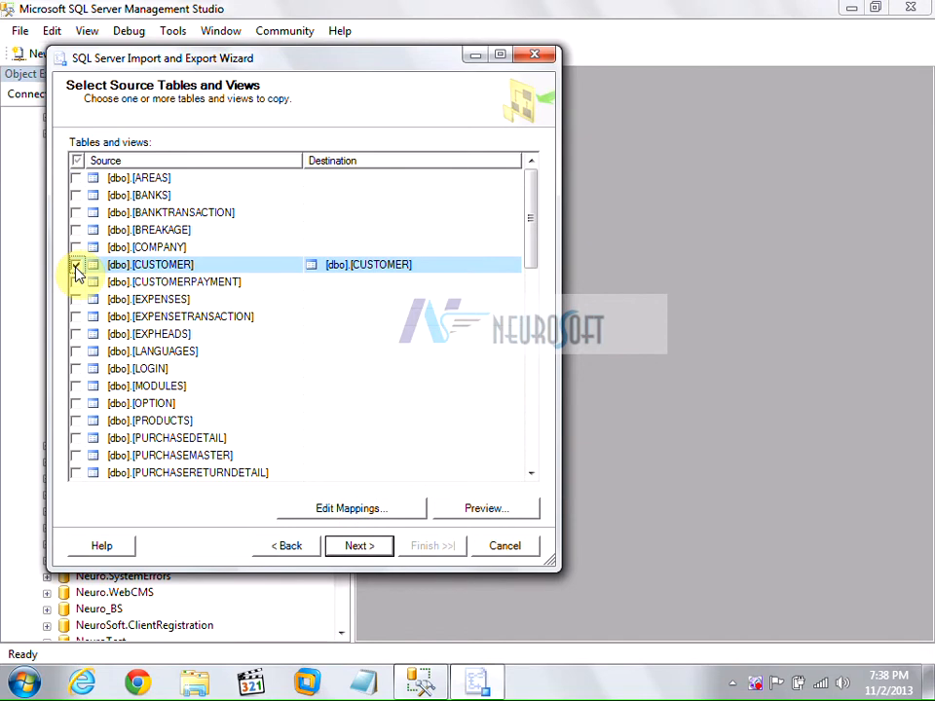
pyautogui.scroll(-5, 78, 273)
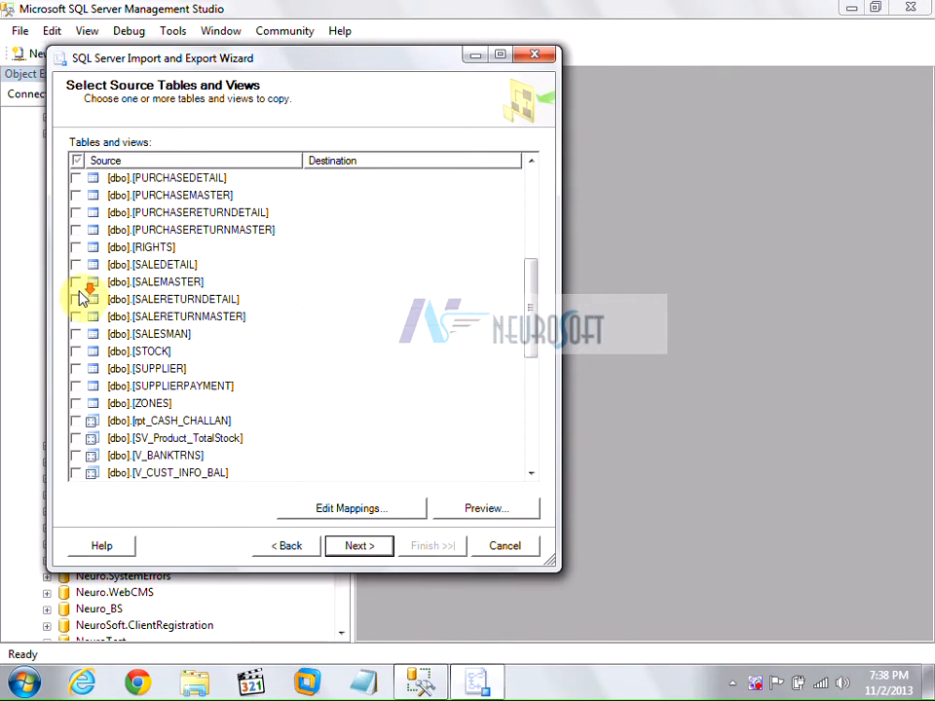
pyautogui.scroll(-1, 82, 299)
pyautogui.scroll(1, 81, 299)
pyautogui.click(75, 368)
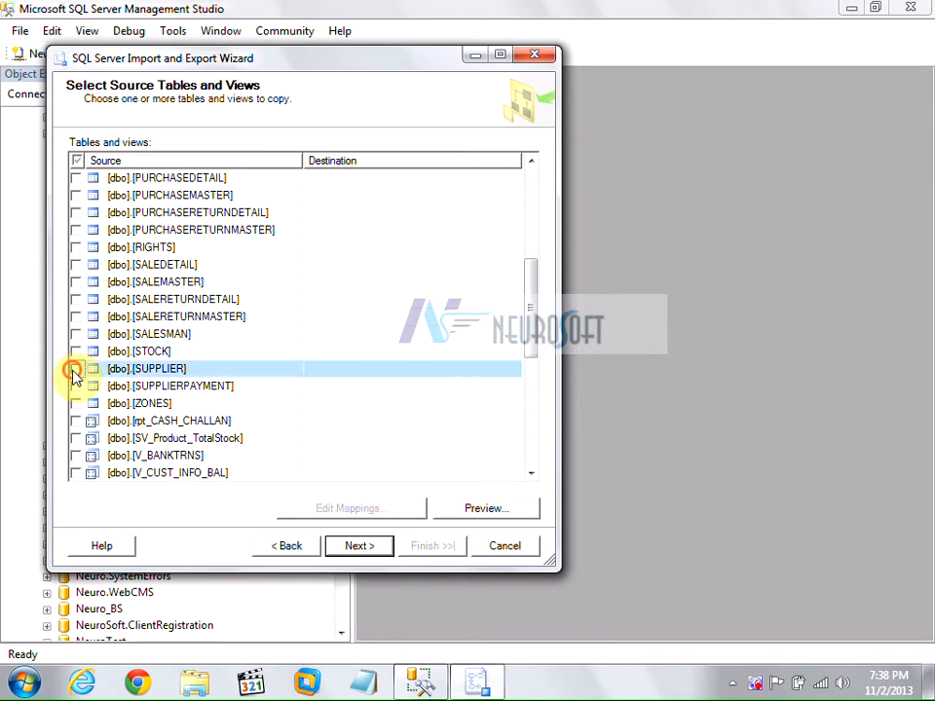
pyautogui.scroll(4, 178, 329)
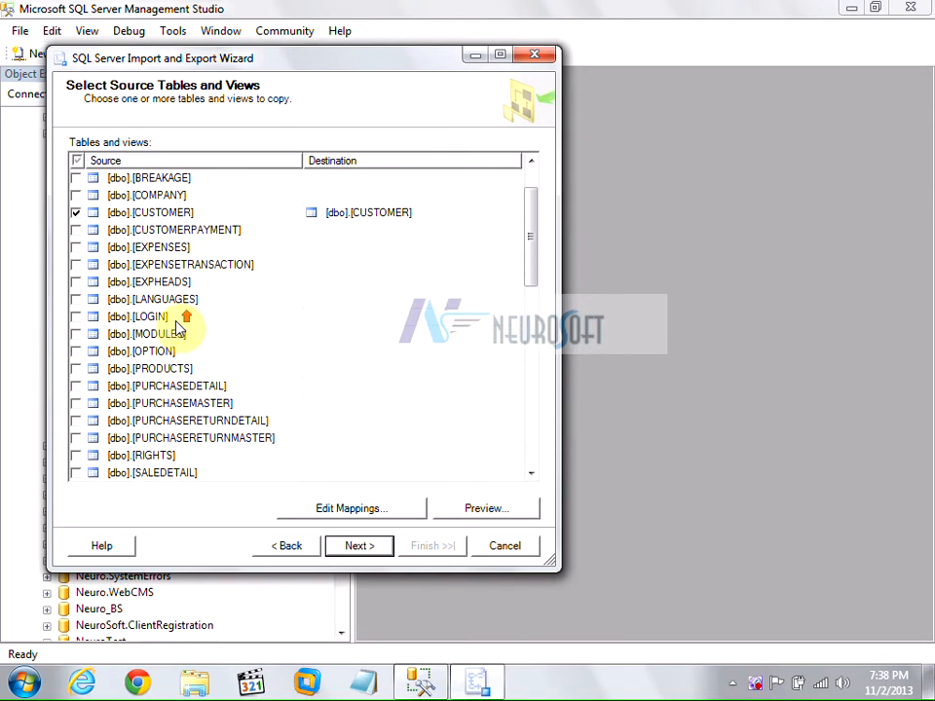
# Rename the CUSTOMER destination to [dbo].[CUSTOMER1] and proceed with Run immediately ticked.
pyautogui.click(405, 212)
pyautogui.click(403, 211)
pyautogui.write('1')
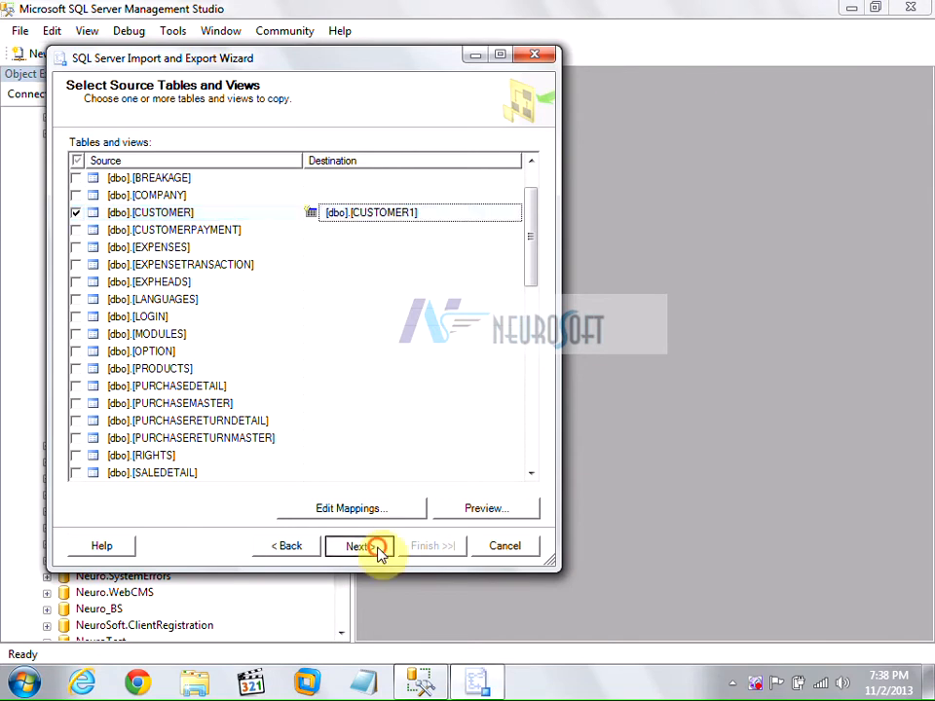
pyautogui.click(375, 547)
pyautogui.click(316, 546)
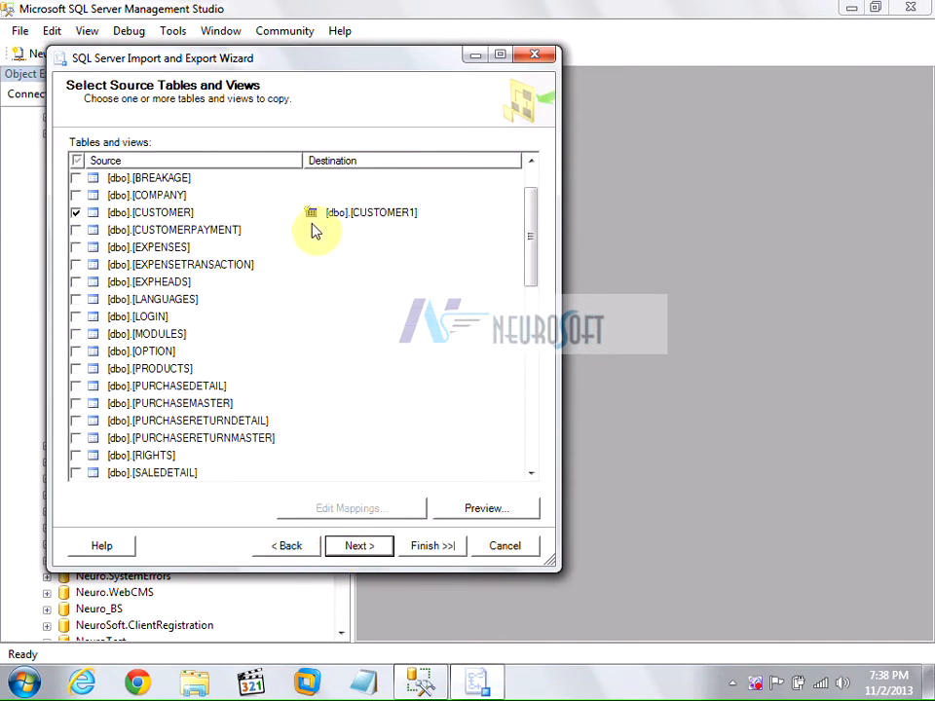
pyautogui.click(368, 551)
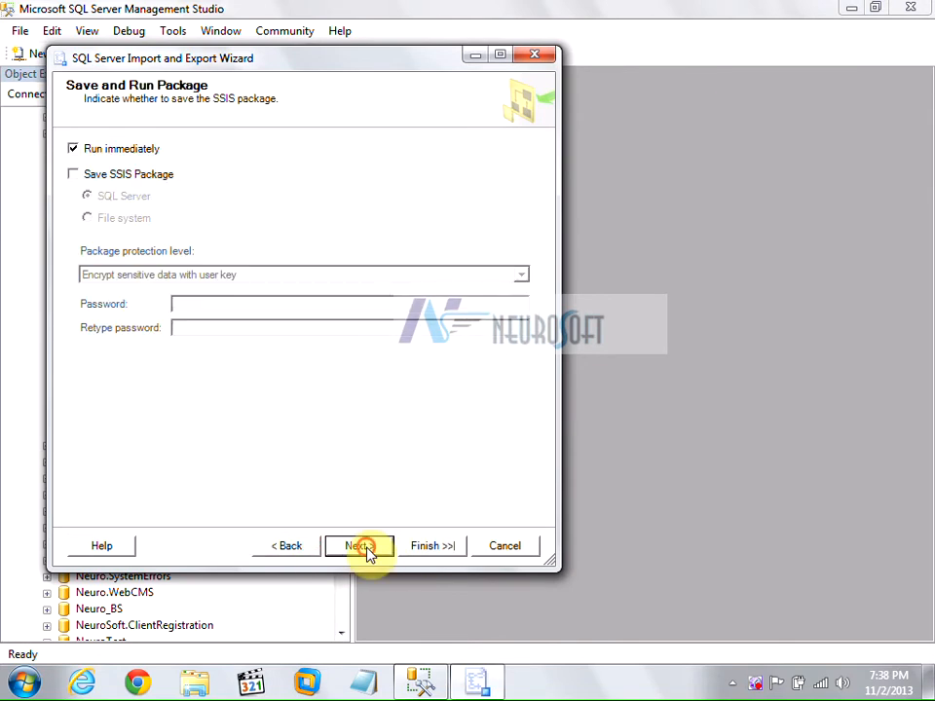
pyautogui.click(367, 551)
# Run the import (906 rows to CUSTOMER1, 32 to SUPPLIER), then refresh Batch6's Tables folder to show them.
pyautogui.click(428, 546)
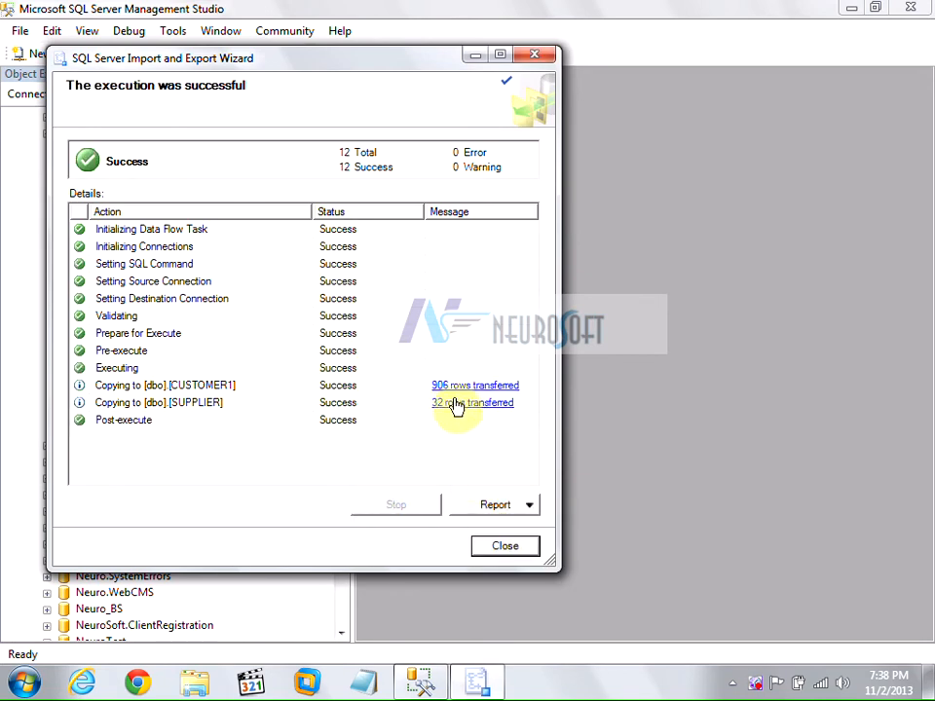
pyautogui.click(487, 546)
pyautogui.click(105, 166)
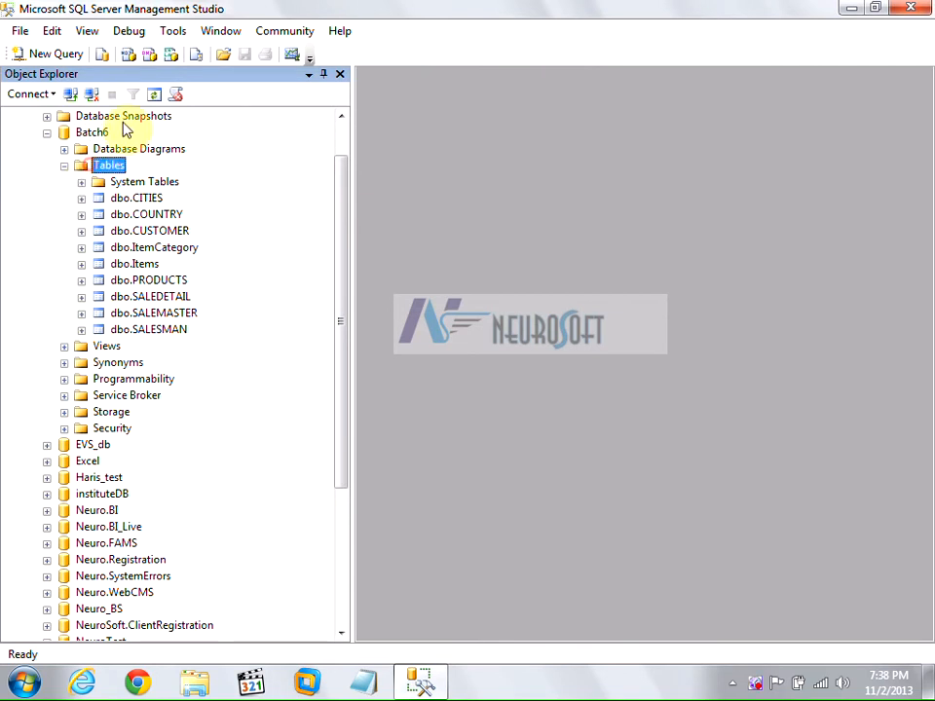
pyautogui.click(154, 93)
pyautogui.click(136, 248)
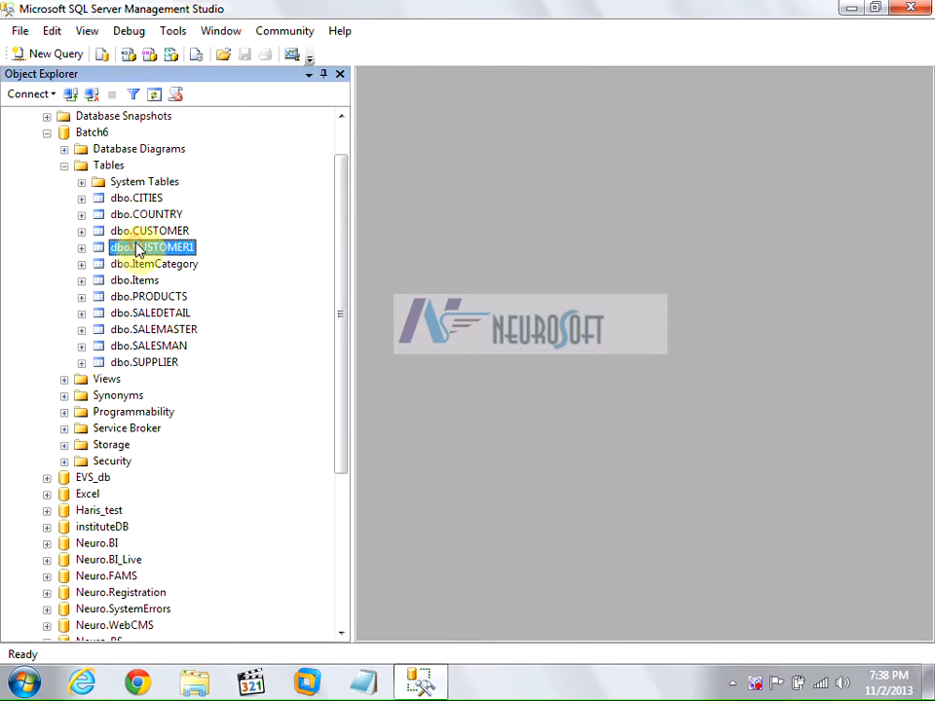